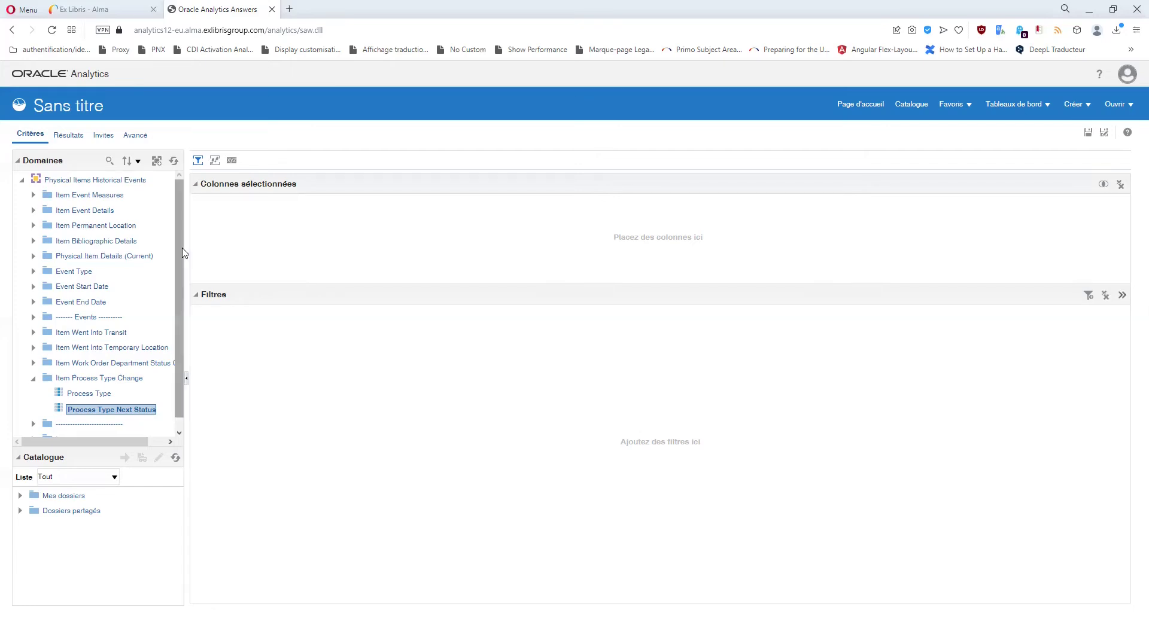
Create a new filter on the Work Order Department column from the Item Work Order Department Status folder.
{"action": "left_click", "coordinate": [1088, 296]}
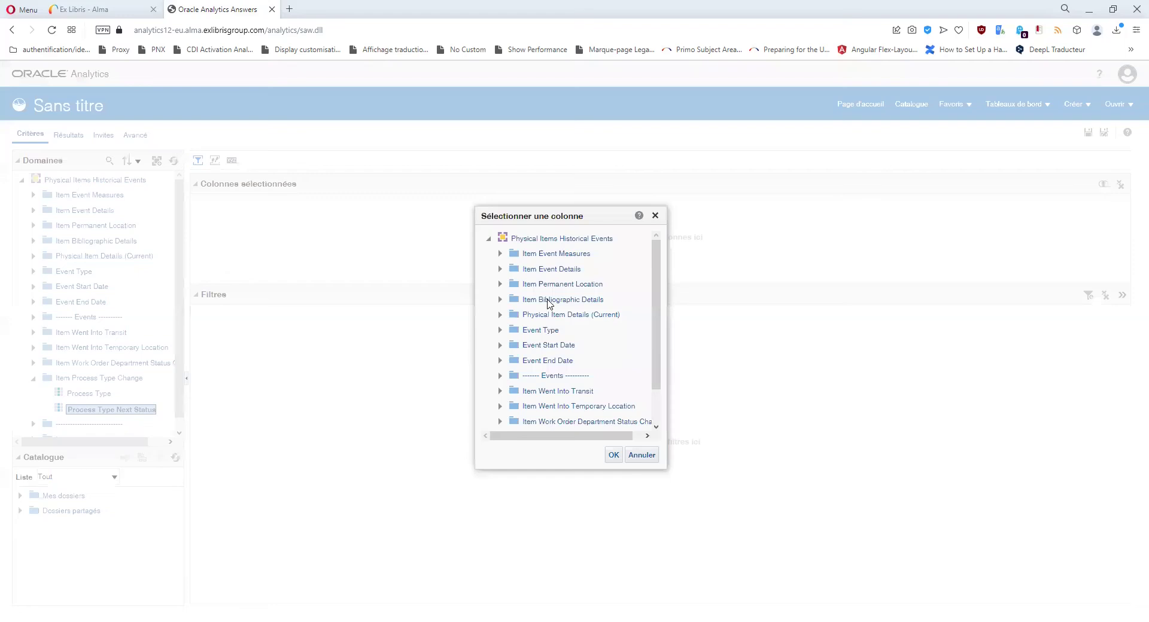
{"action": "scroll", "coordinate": [513, 396], "scroll_direction": "down", "scroll_amount": 1}
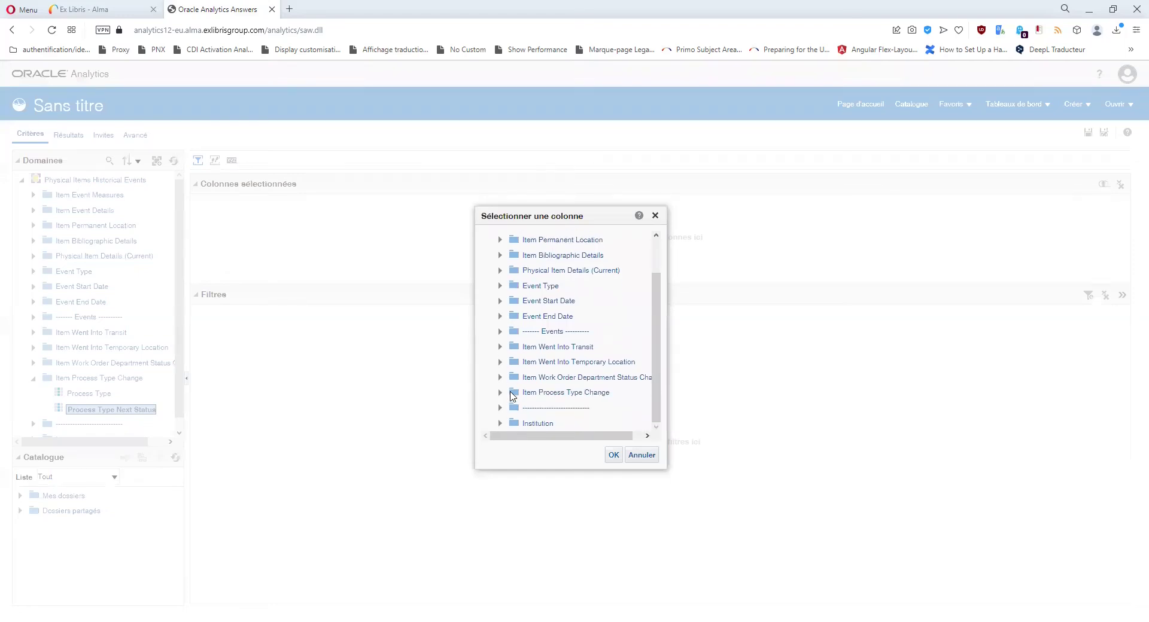
{"action": "left_click", "coordinate": [500, 377]}
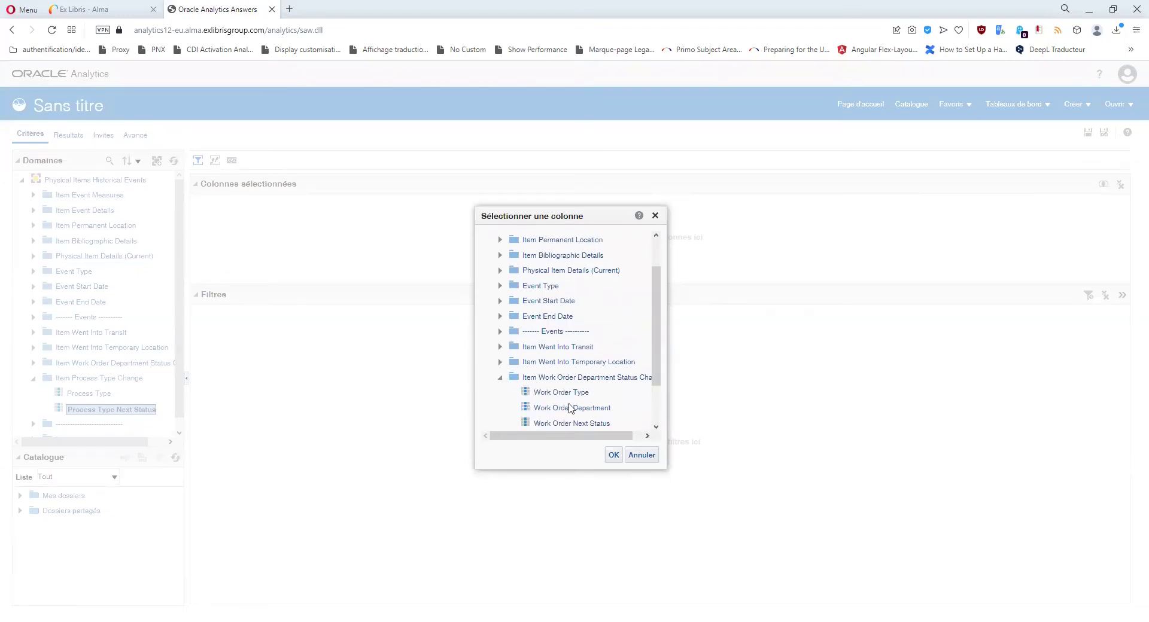
{"action": "scroll", "coordinate": [593, 407], "scroll_direction": "down", "scroll_amount": 1}
{"action": "left_click", "coordinate": [589, 350]}
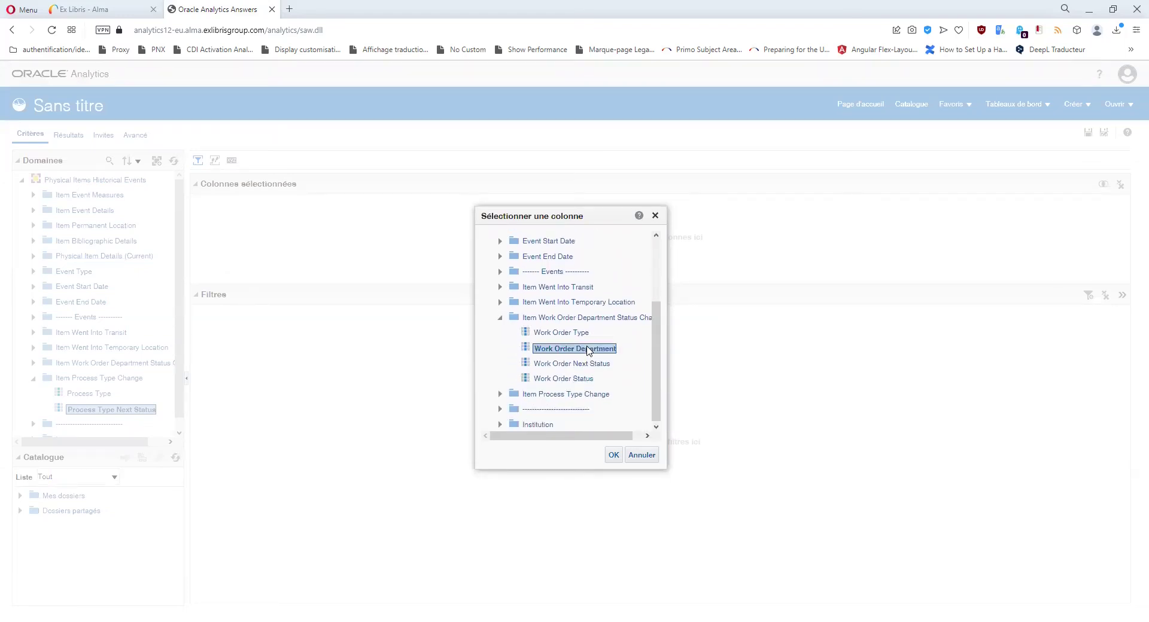
{"action": "left_click", "coordinate": [612, 455]}
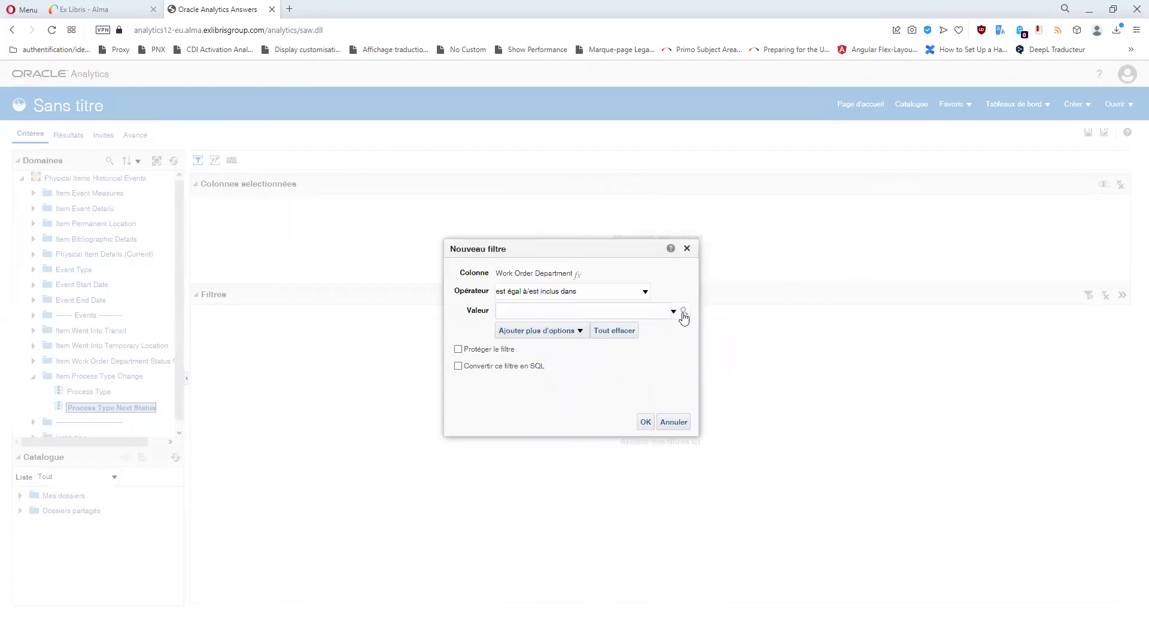
Set the Work Order Department filter to equal "service Reliure et réparation (BUC)" and apply it.
{"action": "left_click", "coordinate": [682, 312]}
{"action": "scroll", "coordinate": [780, 443], "scroll_direction": "down", "scroll_amount": 5}
{"action": "scroll", "coordinate": [788, 450], "scroll_direction": "down", "scroll_amount": 6}
{"action": "scroll", "coordinate": [784, 449], "scroll_direction": "down", "scroll_amount": 8}
{"action": "scroll", "coordinate": [779, 446], "scroll_direction": "down", "scroll_amount": 6}
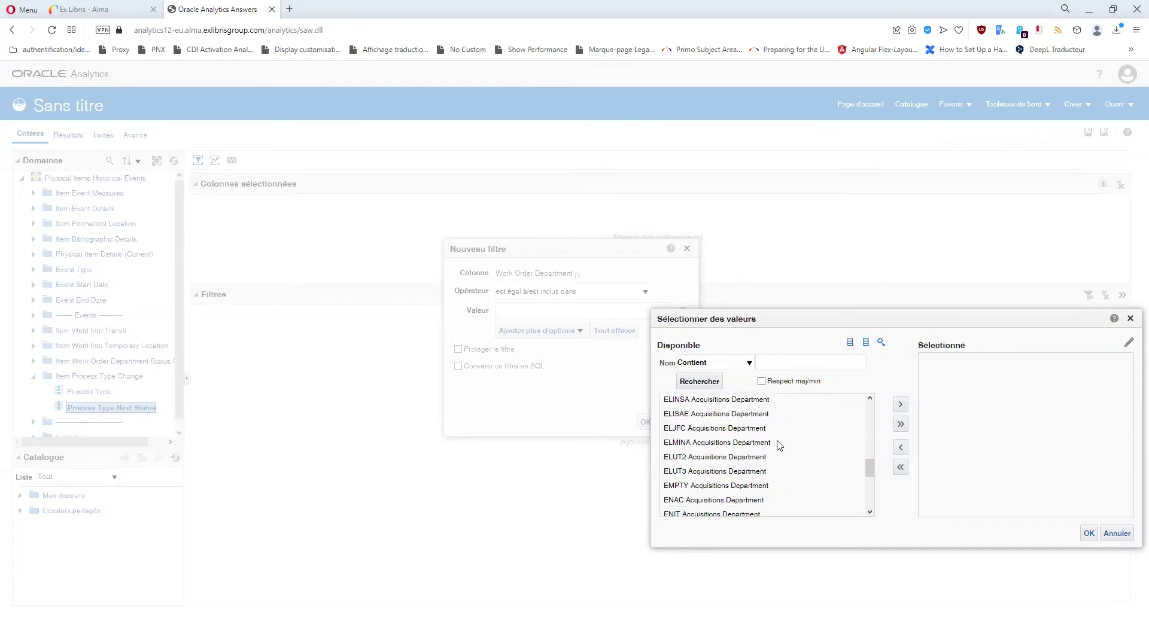
{"action": "scroll", "coordinate": [778, 445], "scroll_direction": "down", "scroll_amount": 6}
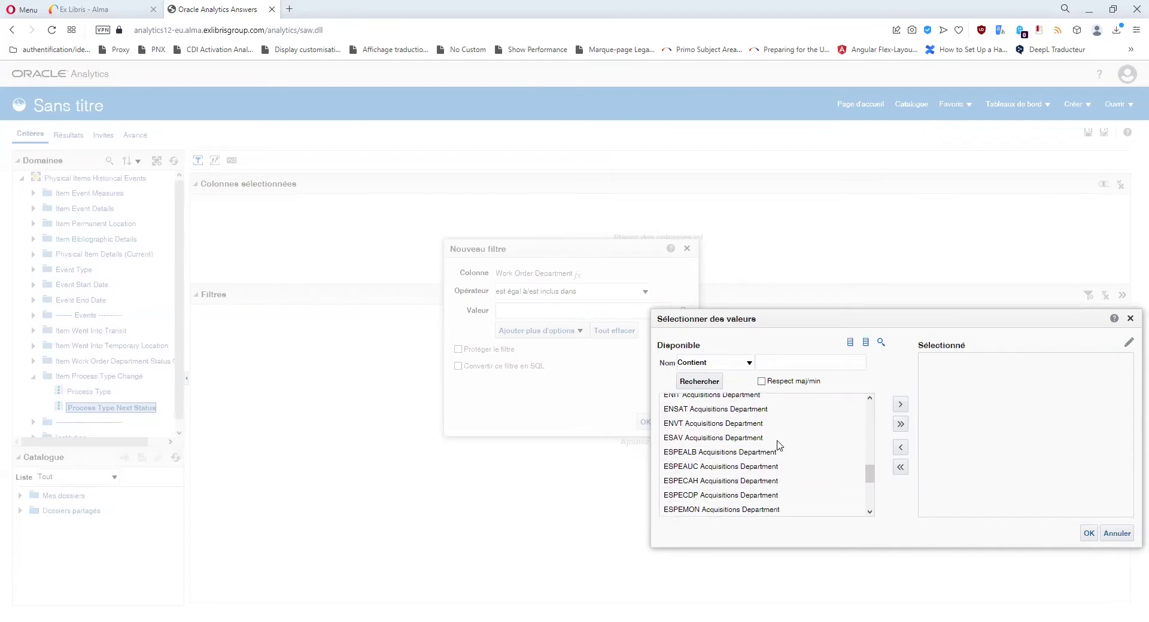
{"action": "scroll", "coordinate": [778, 446], "scroll_direction": "down", "scroll_amount": 2}
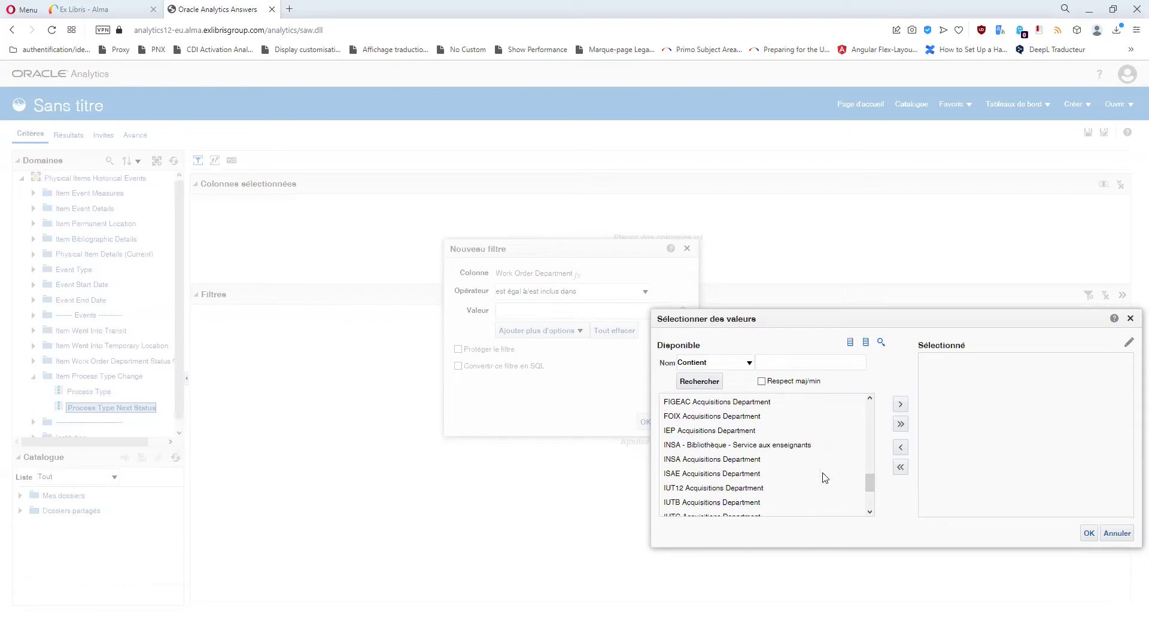
{"action": "scroll", "coordinate": [824, 478], "scroll_direction": "down", "scroll_amount": 2}
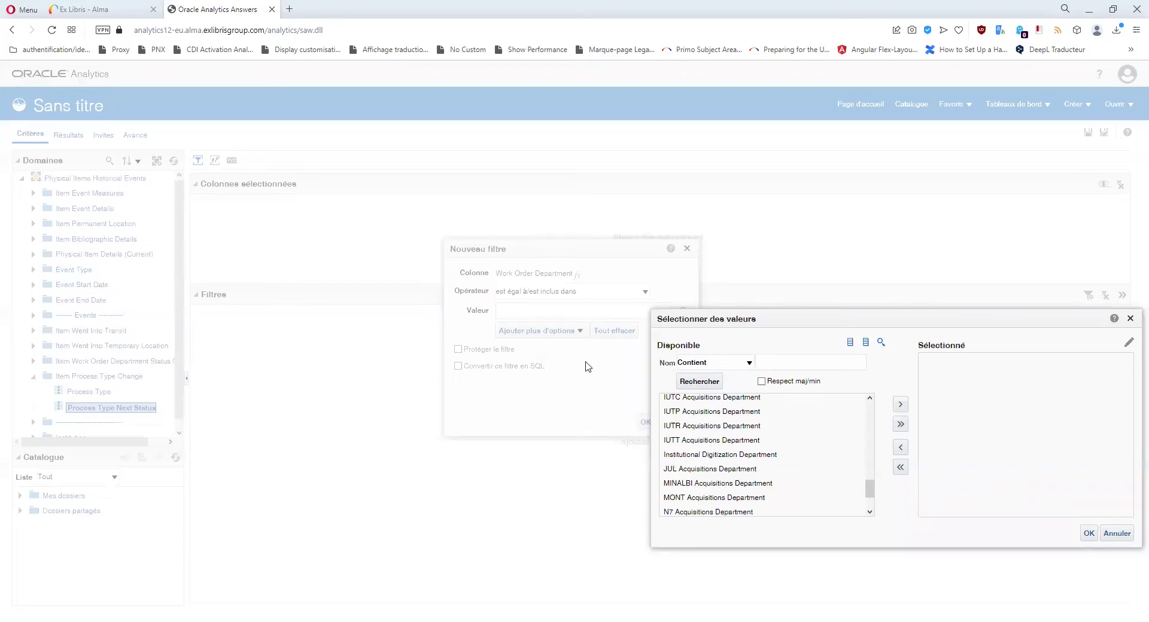
{"action": "scroll", "coordinate": [765, 421], "scroll_direction": "down", "scroll_amount": 2}
{"action": "scroll", "coordinate": [765, 421], "scroll_direction": "down", "scroll_amount": 1}
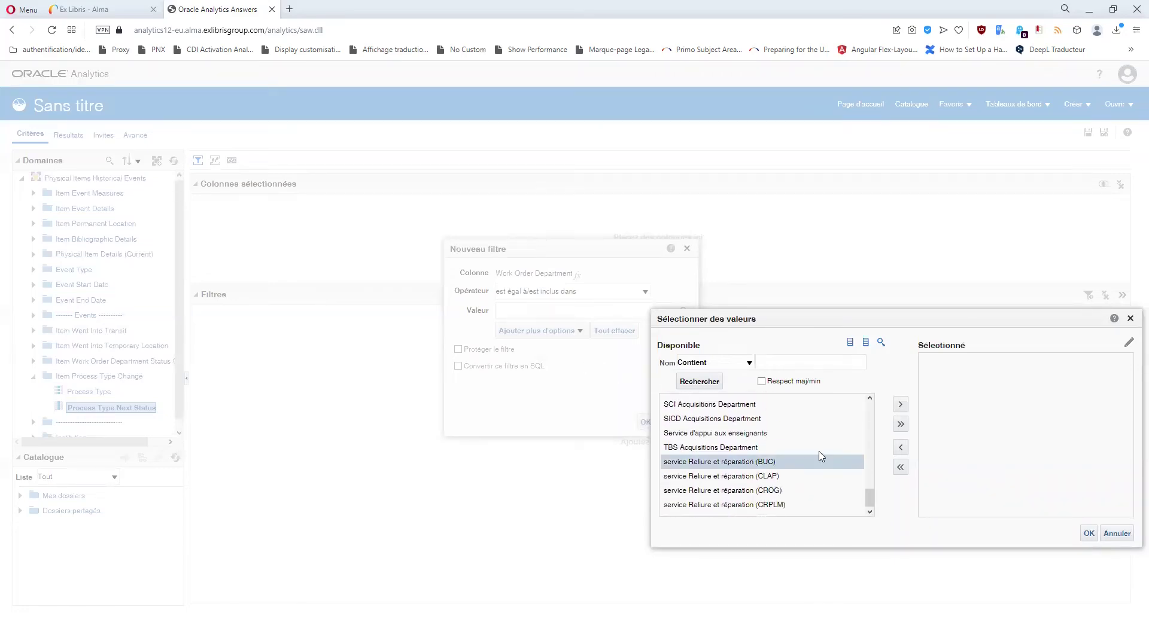
{"action": "left_click", "coordinate": [901, 406]}
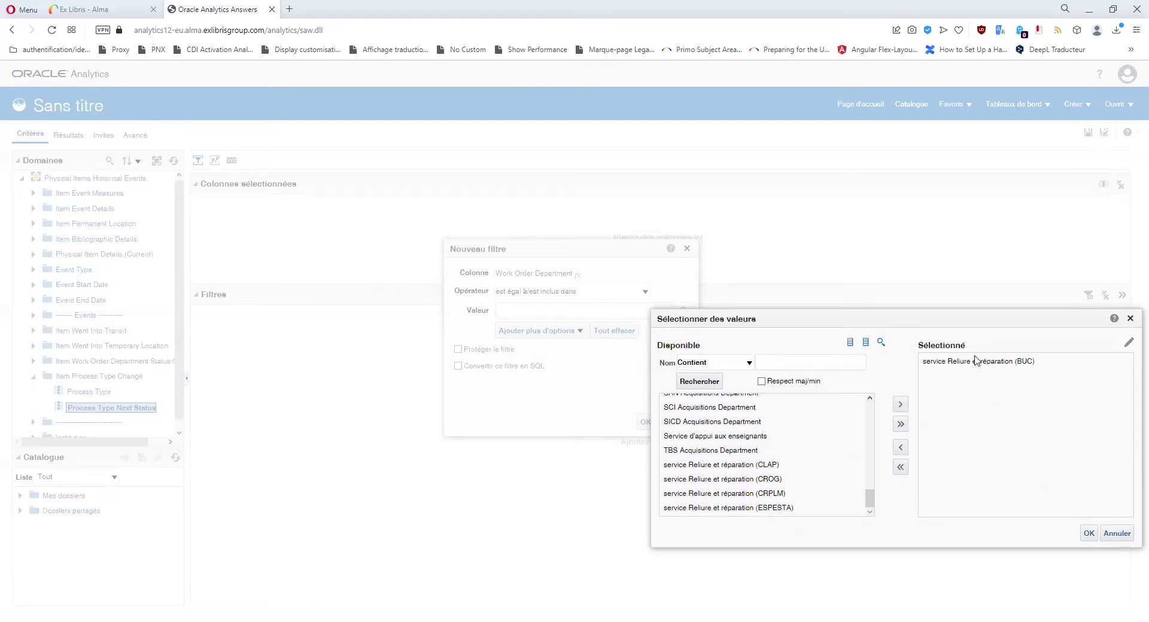
{"action": "left_click", "coordinate": [977, 362]}
{"action": "left_click", "coordinate": [1088, 533]}
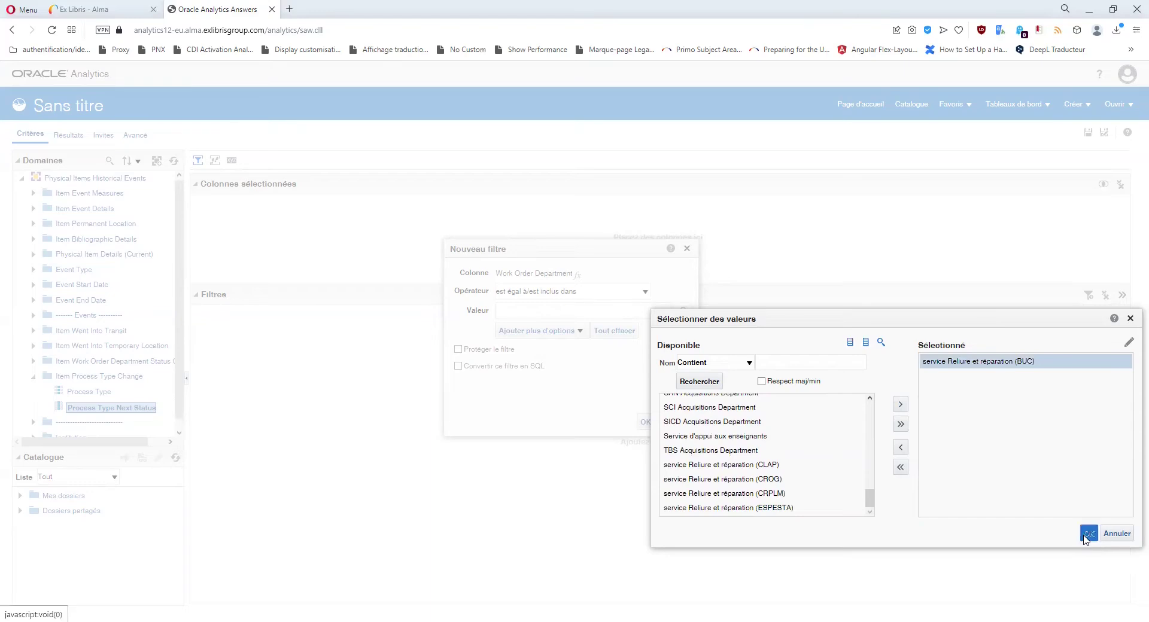
{"action": "left_click", "coordinate": [646, 422]}
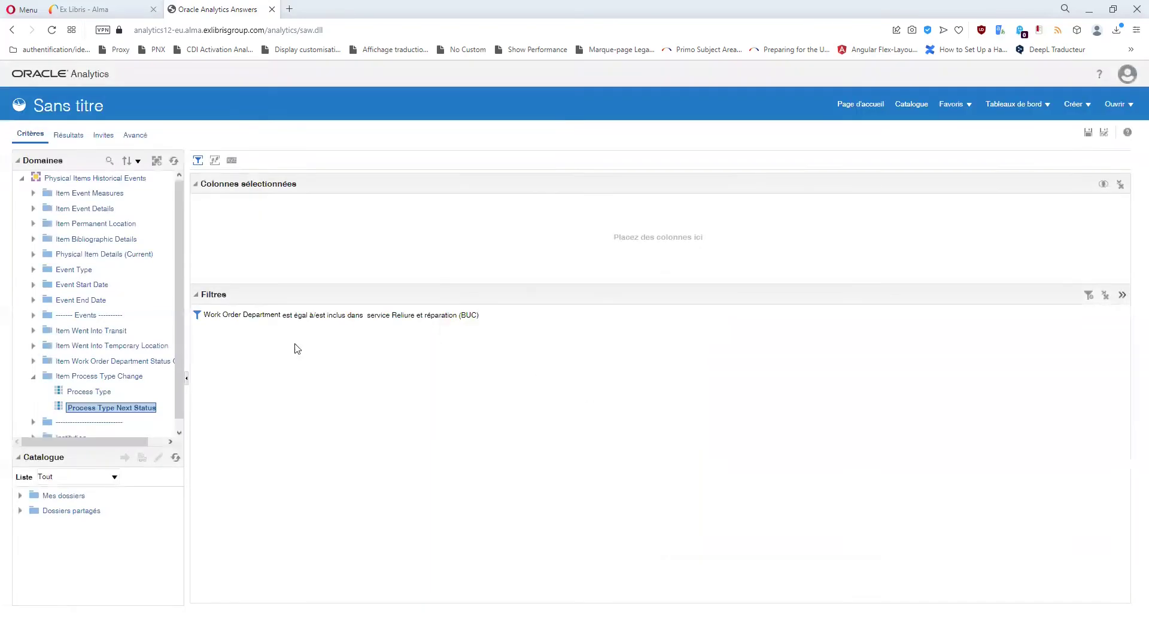
Add the Event Start Date column and filter it with "est supérieur ou égal à" 01/09/2021.
{"action": "left_click", "coordinate": [34, 285]}
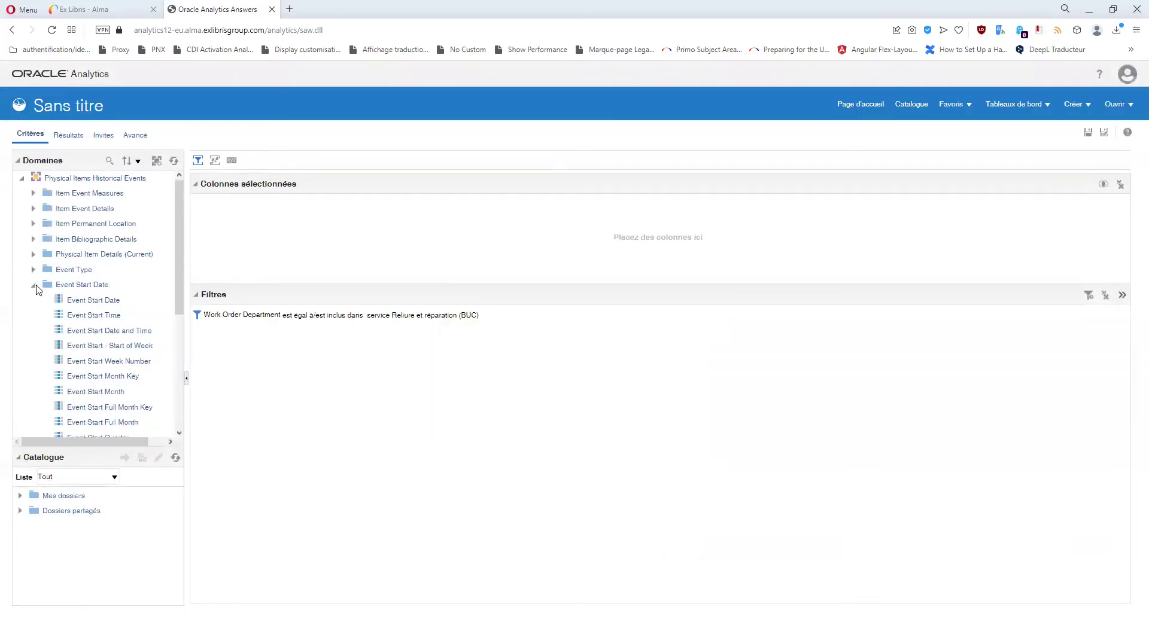
{"action": "double_click", "coordinate": [90, 301]}
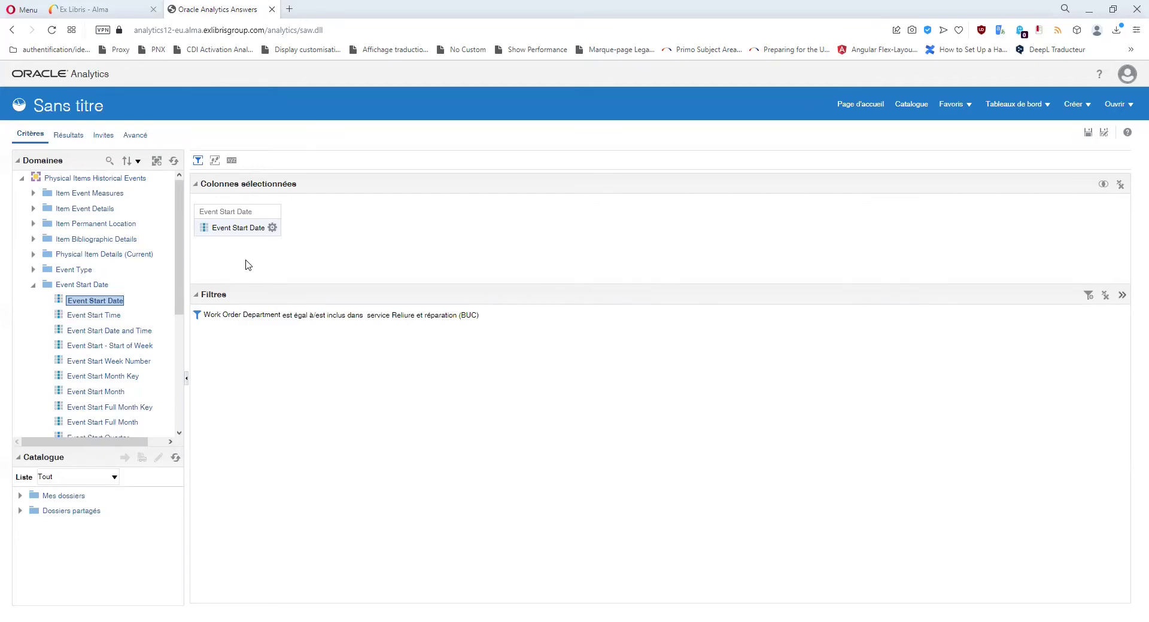
{"action": "left_click", "coordinate": [272, 229]}
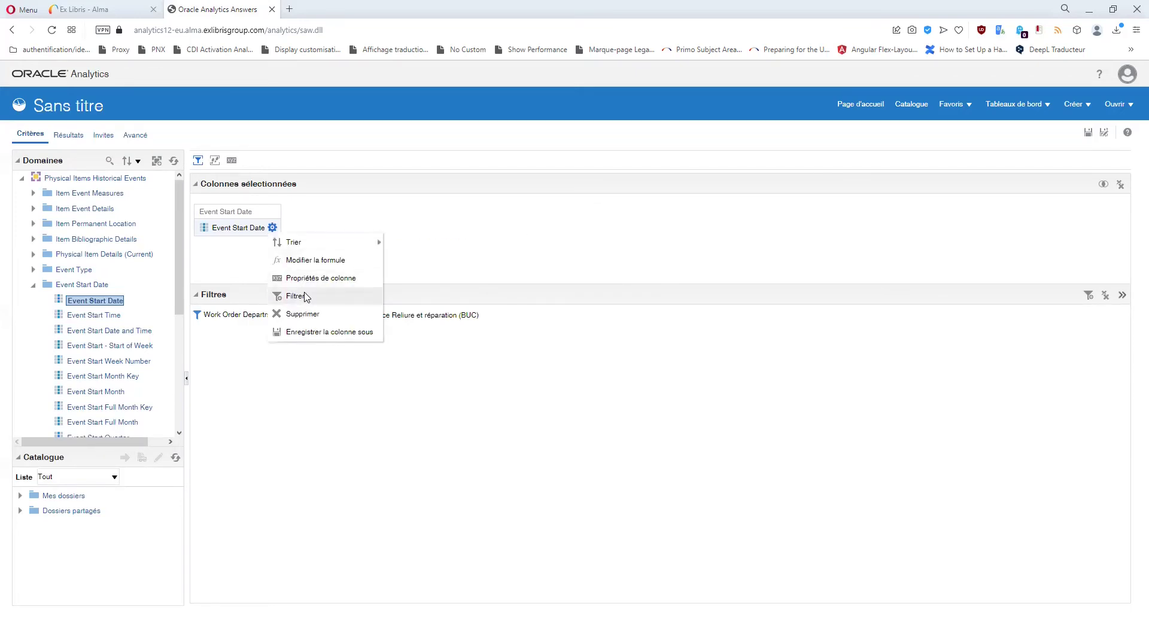
{"action": "left_click", "coordinate": [305, 296]}
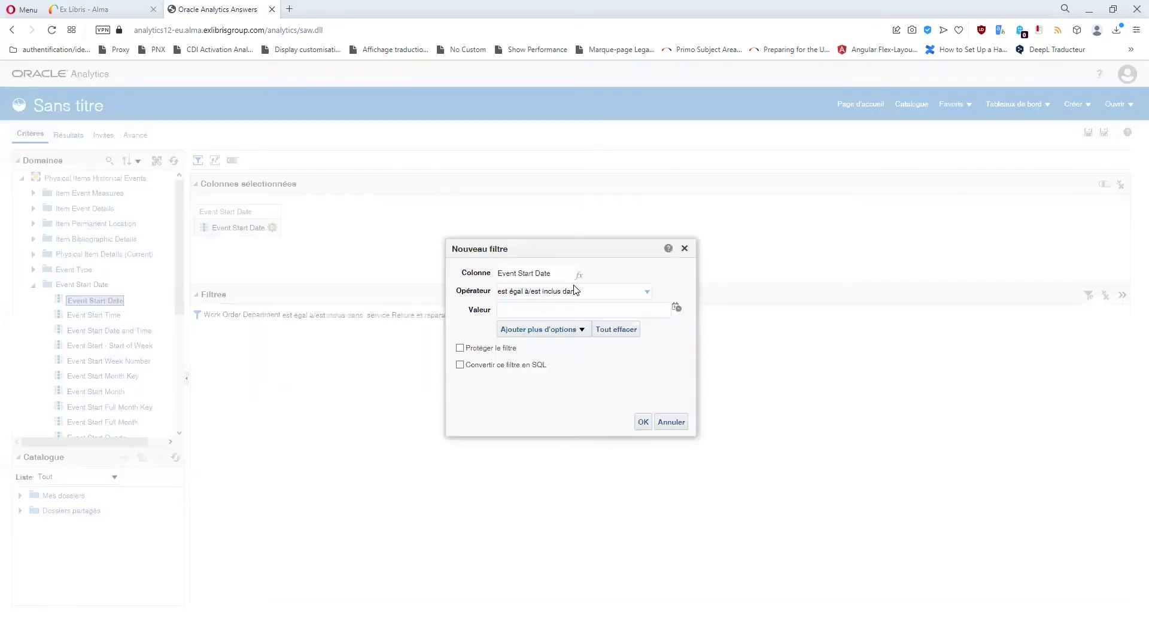
{"action": "left_click", "coordinate": [574, 291]}
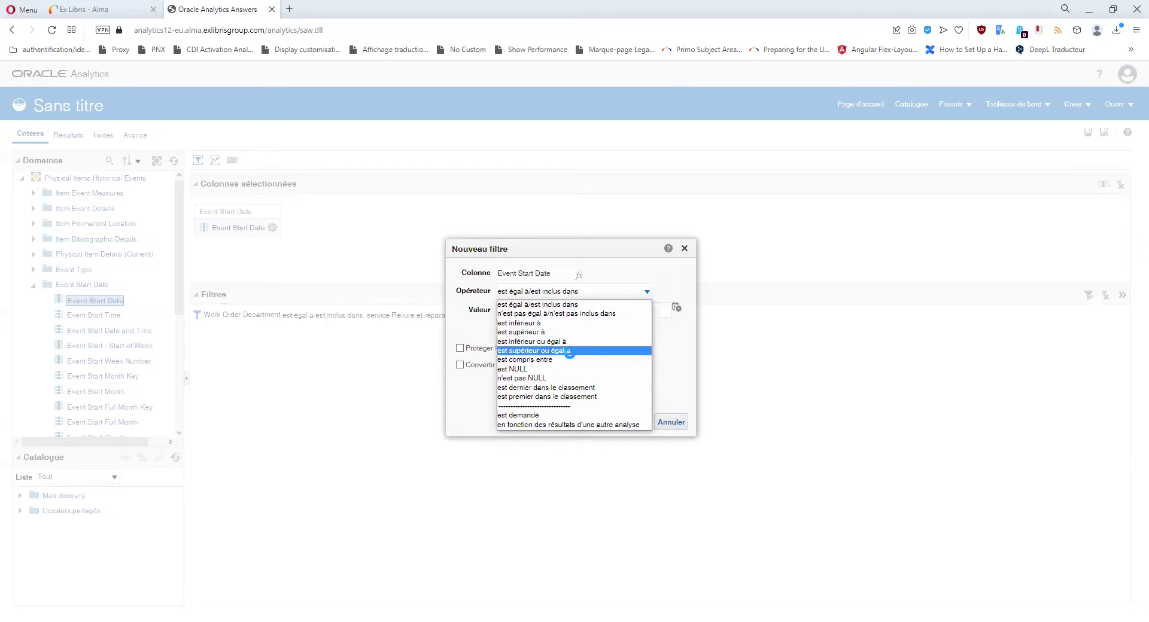
{"action": "left_click", "coordinate": [570, 353]}
{"action": "left_click", "coordinate": [676, 308]}
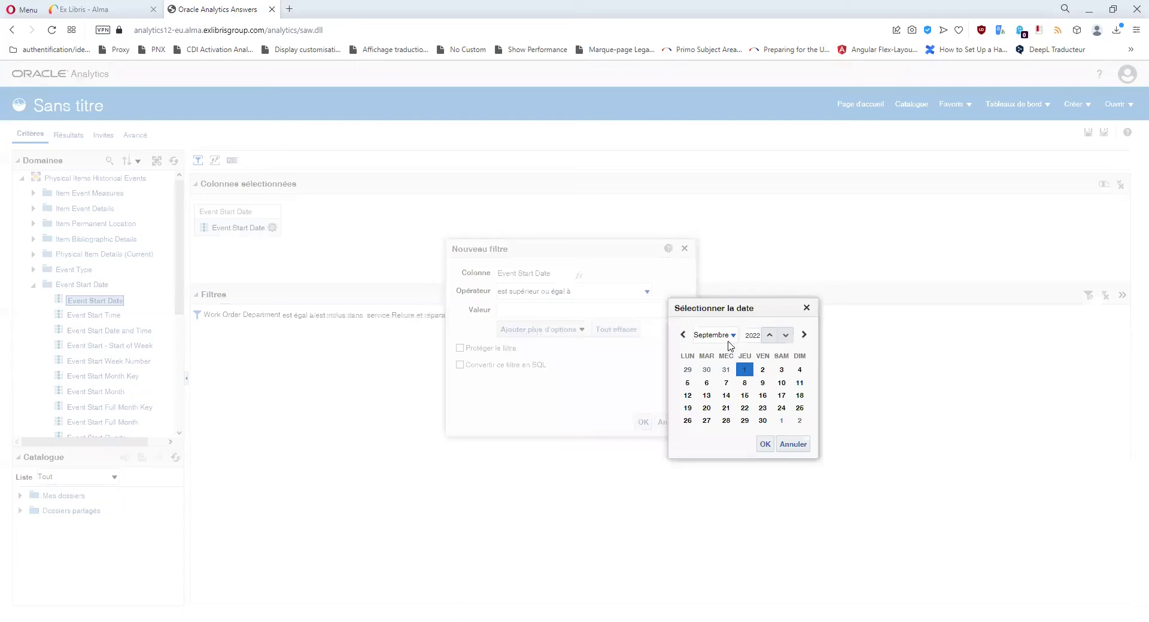
{"action": "left_click", "coordinate": [786, 337]}
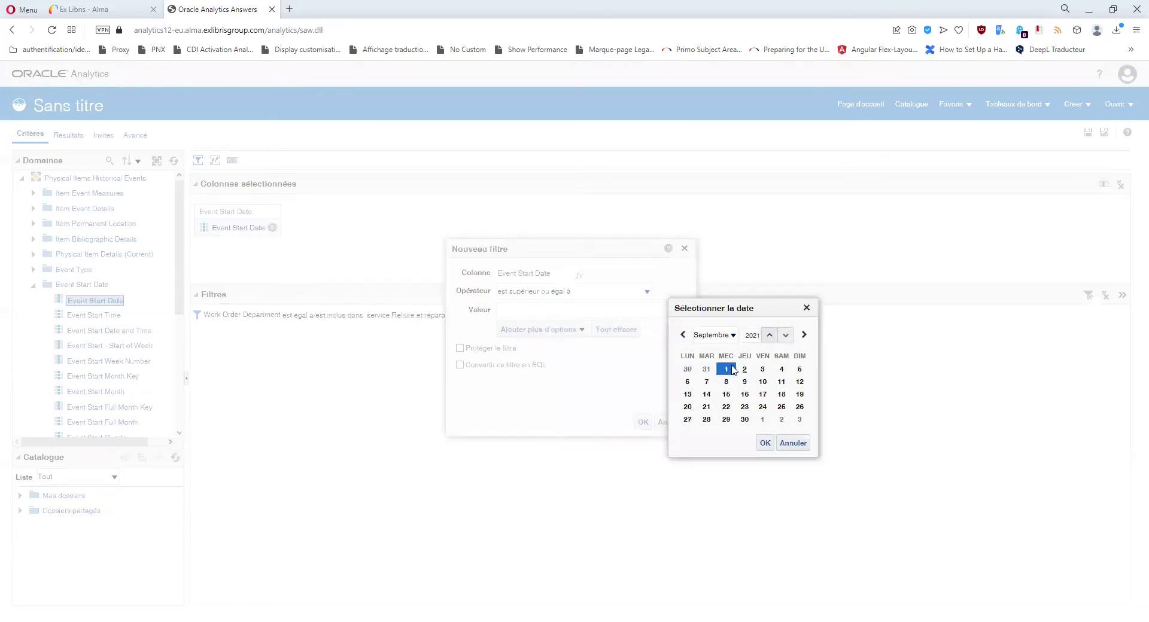
{"action": "left_click", "coordinate": [766, 443]}
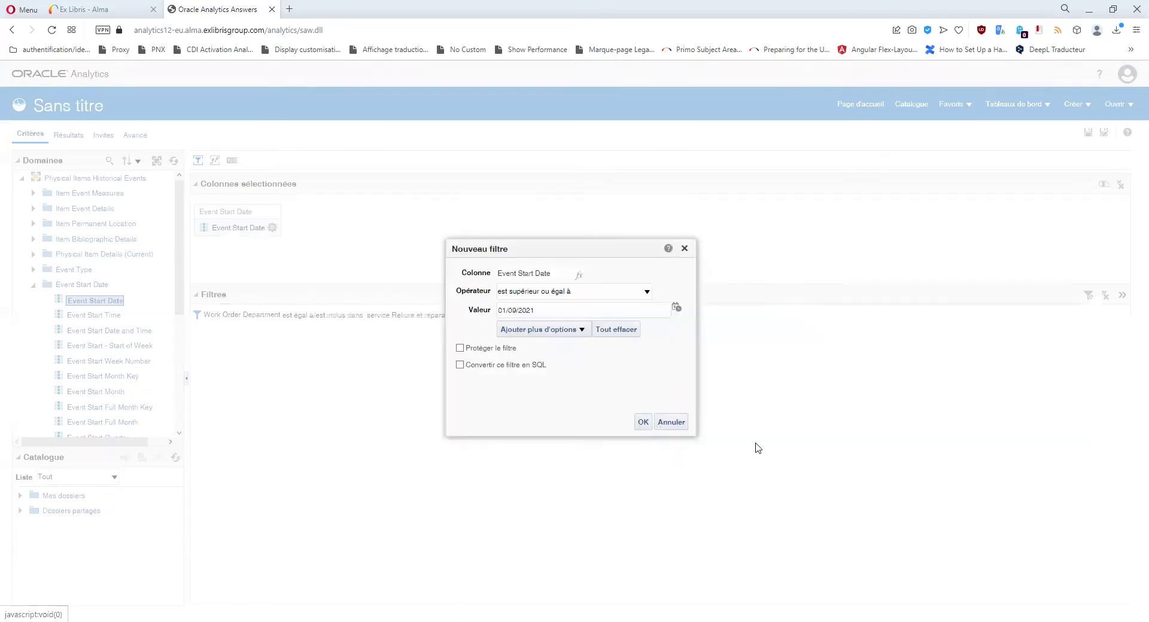
{"action": "left_click", "coordinate": [643, 422]}
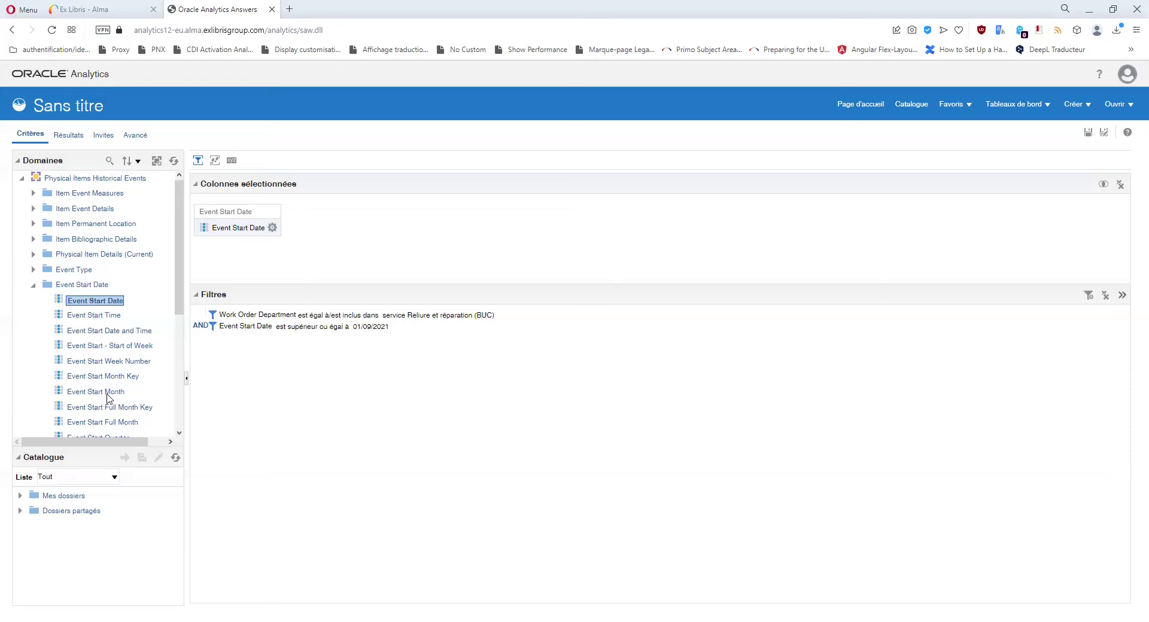
Add the Event End Date column and filter it with "est inférieur ou égal à" 31/08/2022.
{"action": "left_click", "coordinate": [34, 286]}
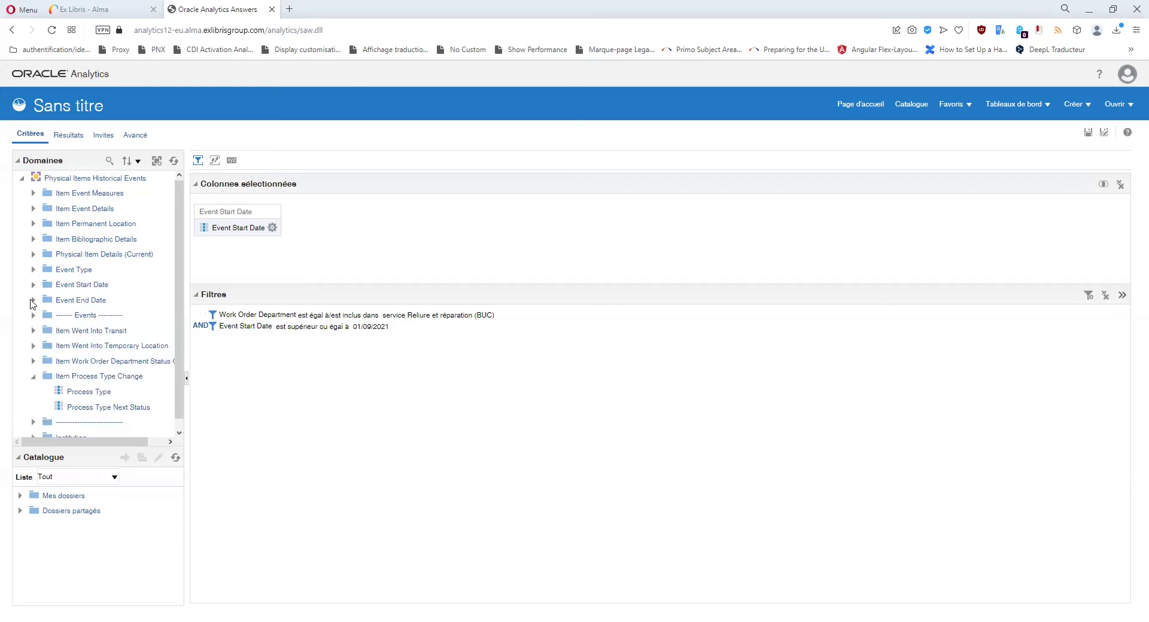
{"action": "left_click", "coordinate": [34, 300]}
{"action": "left_click_drag", "start_coordinate": [92, 315], "coordinate": [300, 267]}
{"action": "left_click", "coordinate": [357, 227]}
{"action": "left_click", "coordinate": [392, 294]}
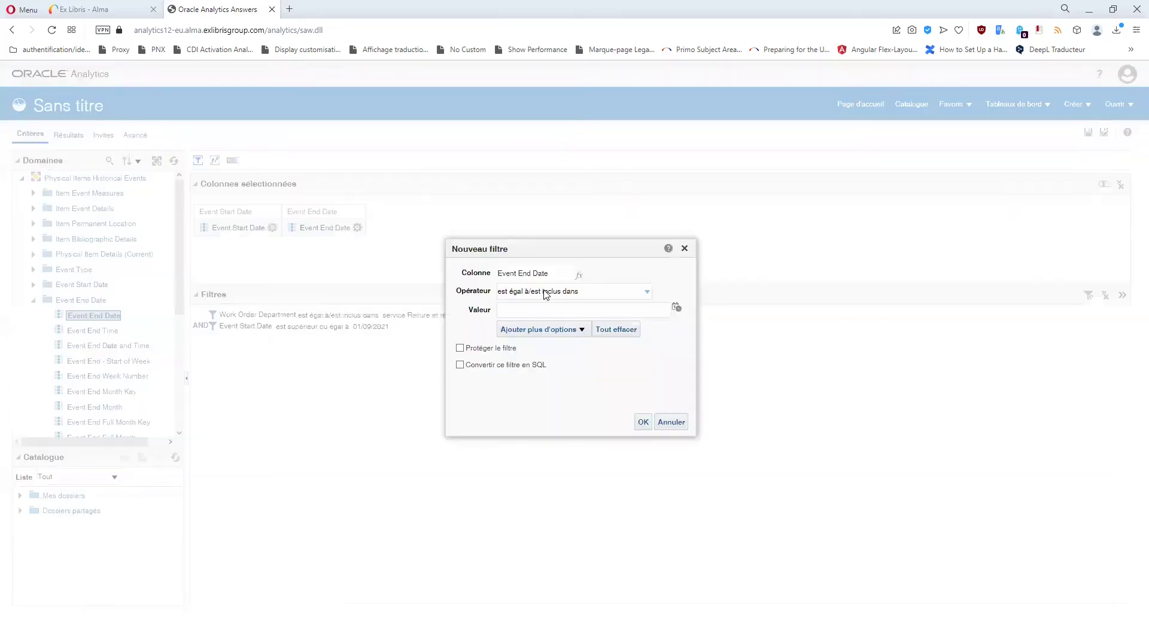
{"action": "left_click", "coordinate": [545, 293]}
{"action": "left_click", "coordinate": [545, 342]}
{"action": "left_click", "coordinate": [675, 307]}
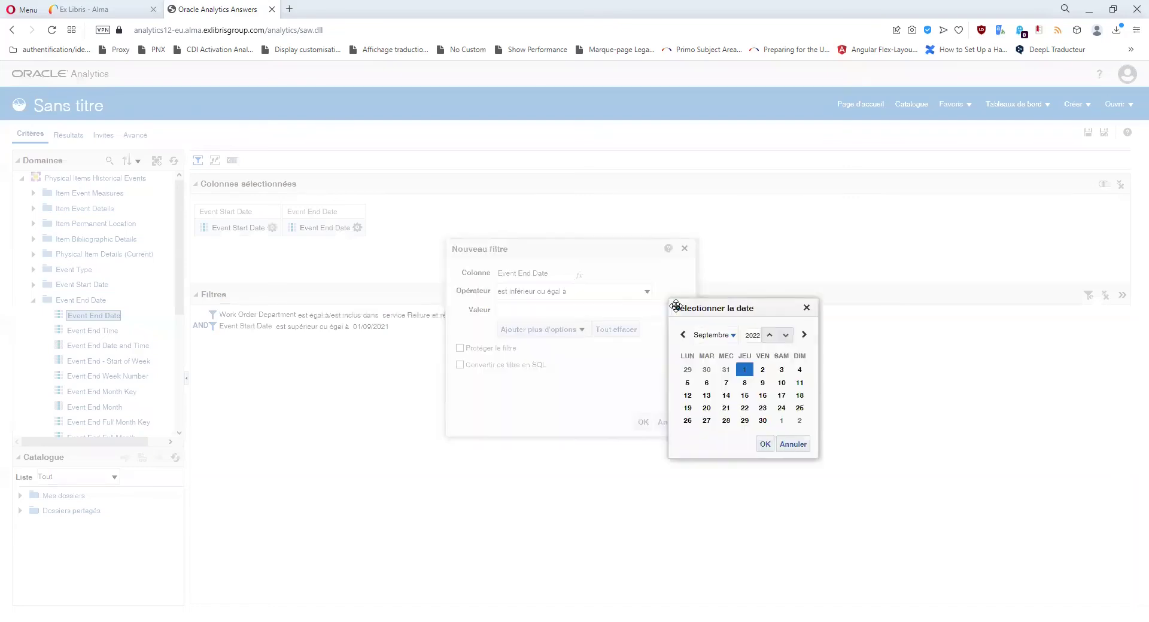
{"action": "left_click", "coordinate": [764, 444]}
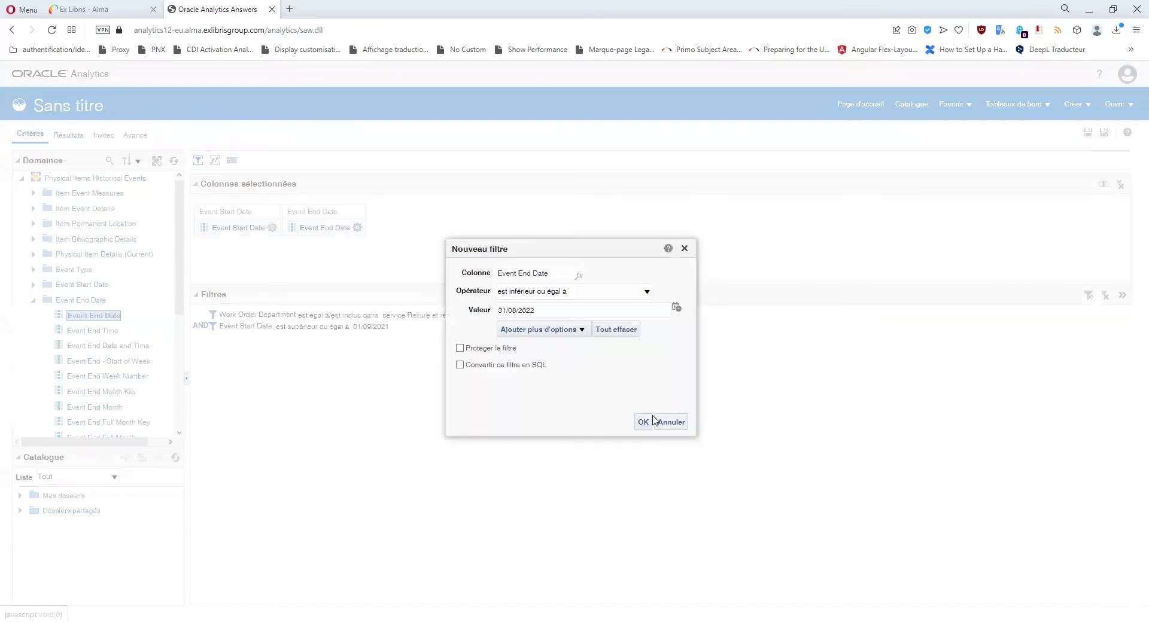
{"action": "left_click", "coordinate": [646, 422]}
Remove the Event Start Date and Event End Date columns from the analysis, keeping their filters.
{"action": "left_click", "coordinate": [273, 228]}
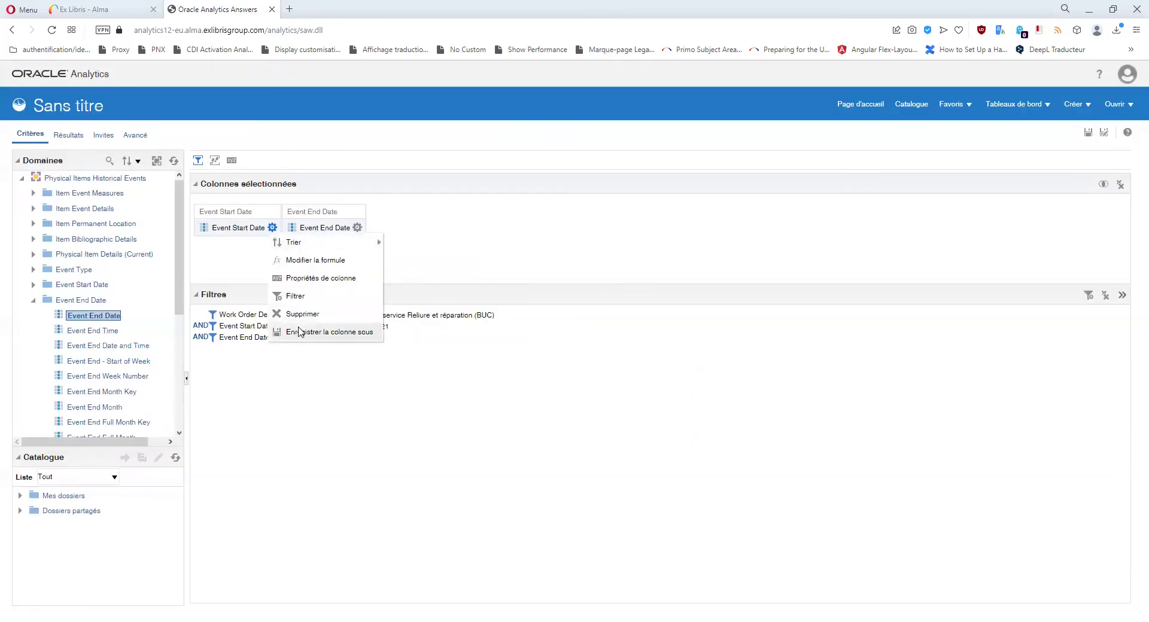
{"action": "left_click", "coordinate": [296, 314]}
{"action": "left_click", "coordinate": [269, 228]}
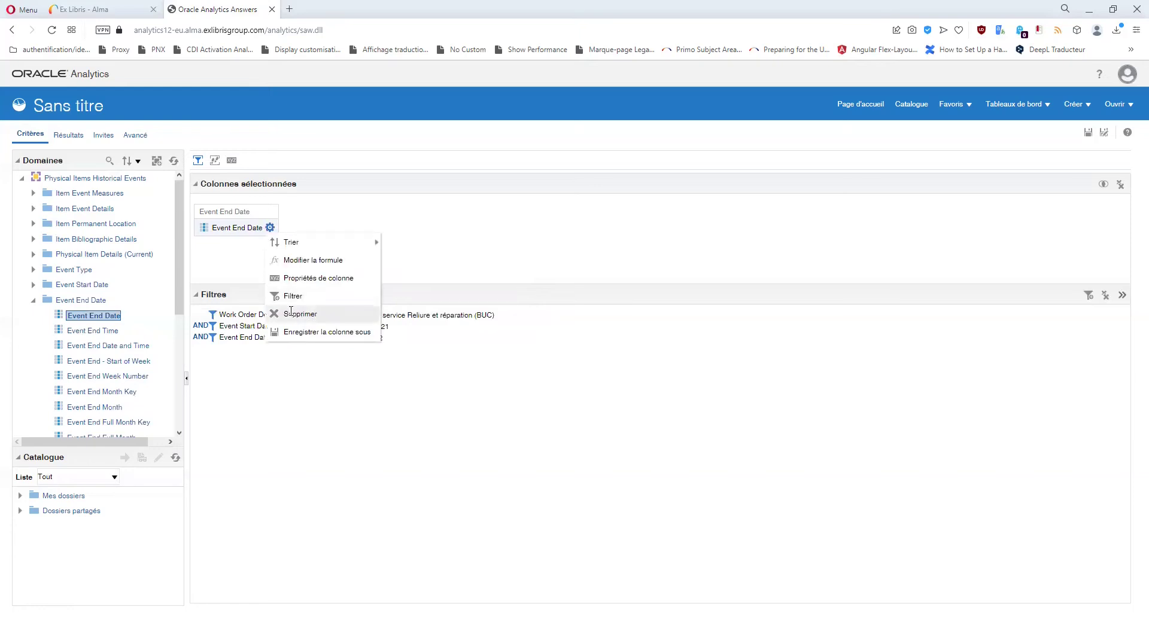
{"action": "left_click", "coordinate": [295, 313]}
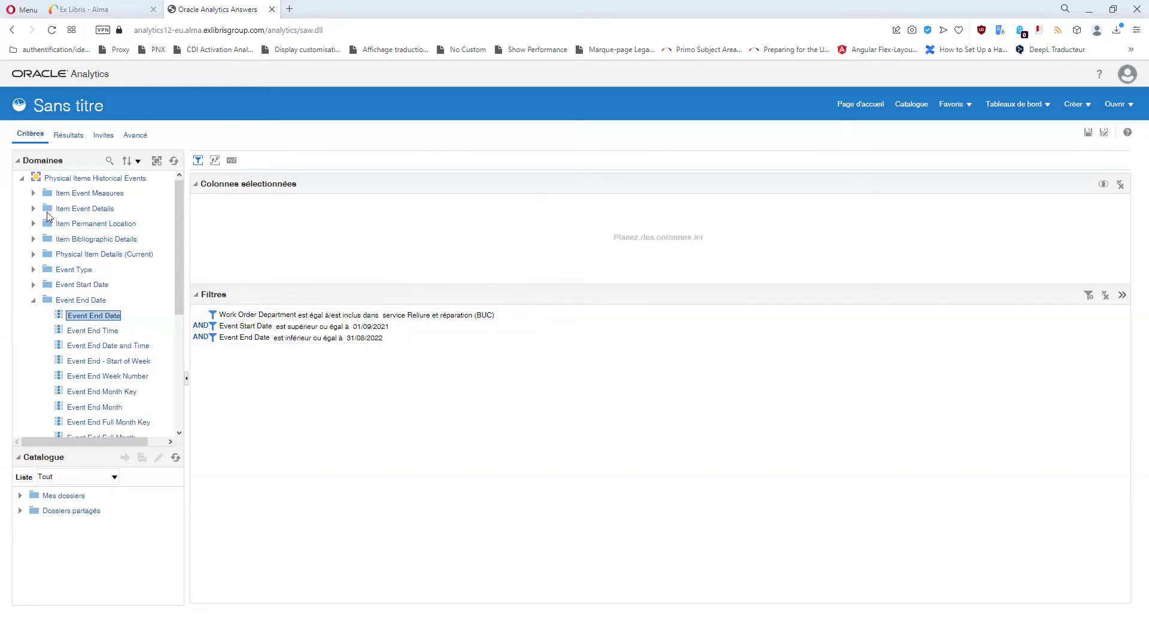
Add the Num of items measure from Item Event Measures and display the analysis results.
{"action": "left_click", "coordinate": [33, 194]}
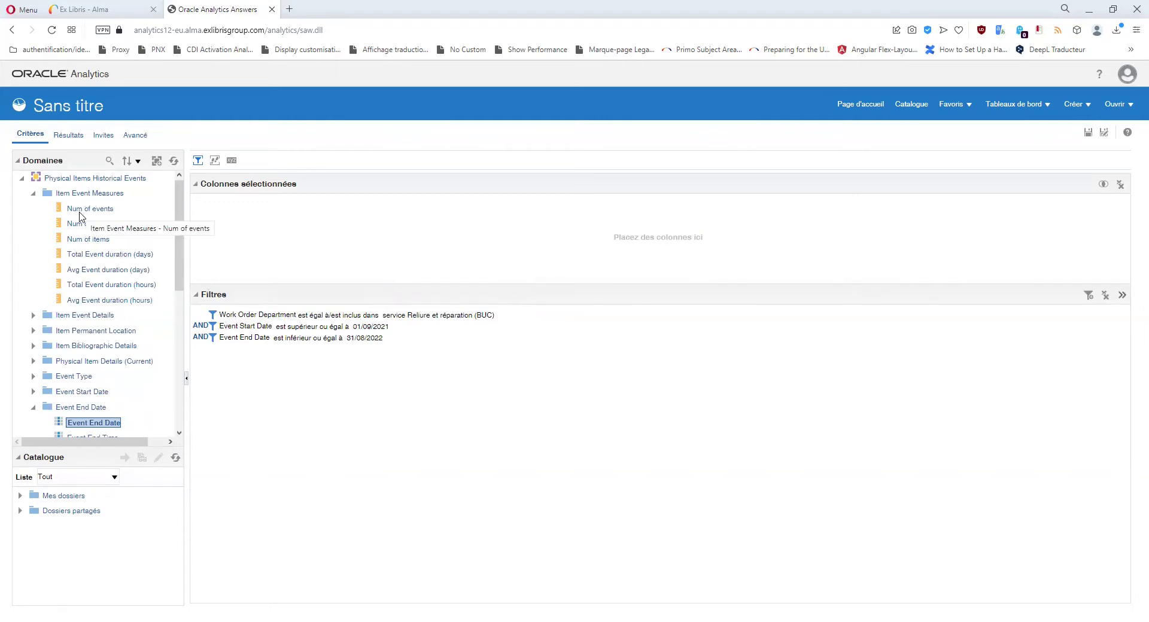
{"action": "double_click", "coordinate": [86, 240]}
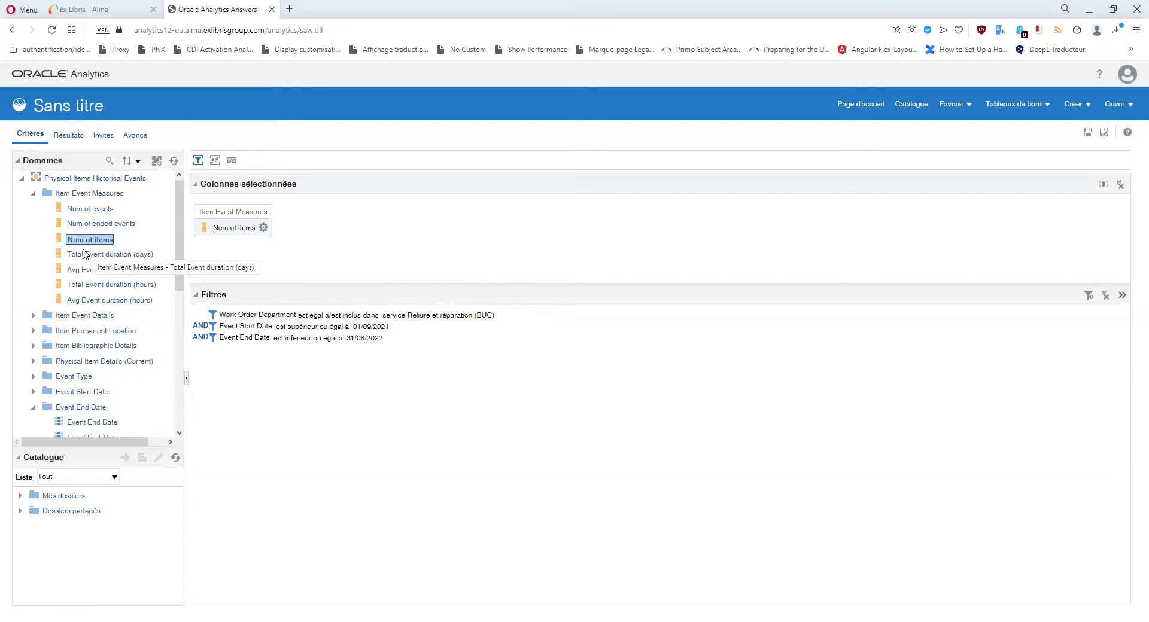
{"action": "left_click", "coordinate": [69, 136]}
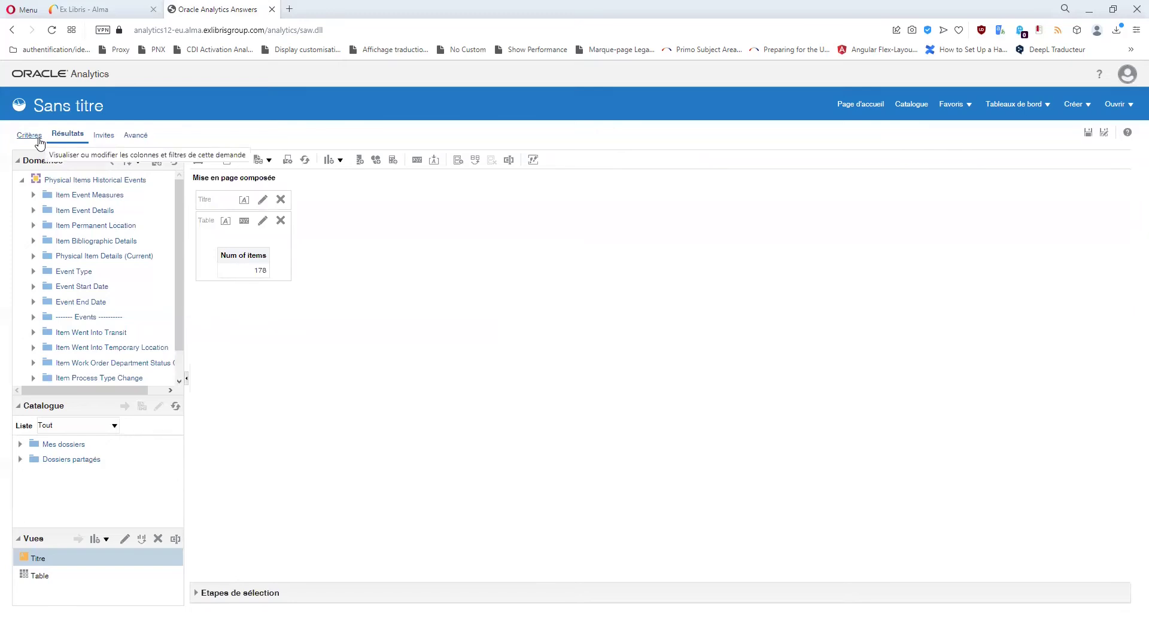
Return to the analysis criteria and add the Work Order Status column from Item Work Order Department Status Change.
{"action": "left_click", "coordinate": [39, 137]}
{"action": "scroll", "coordinate": [85, 268], "scroll_direction": "down", "scroll_amount": 4}
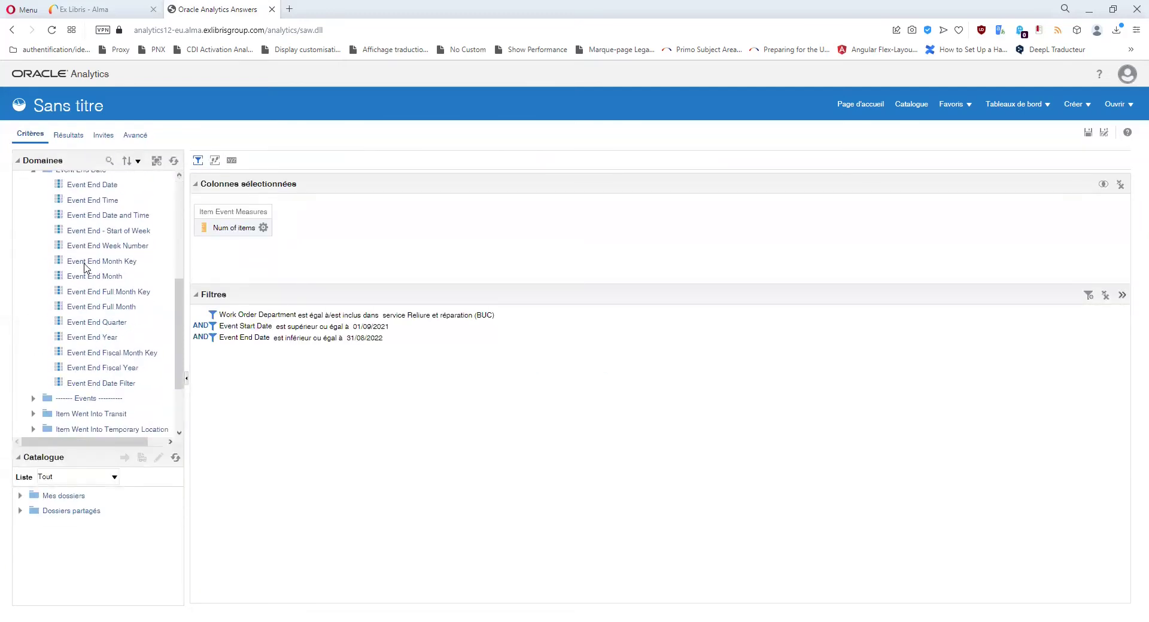
{"action": "scroll", "coordinate": [85, 267], "scroll_direction": "down", "scroll_amount": 3}
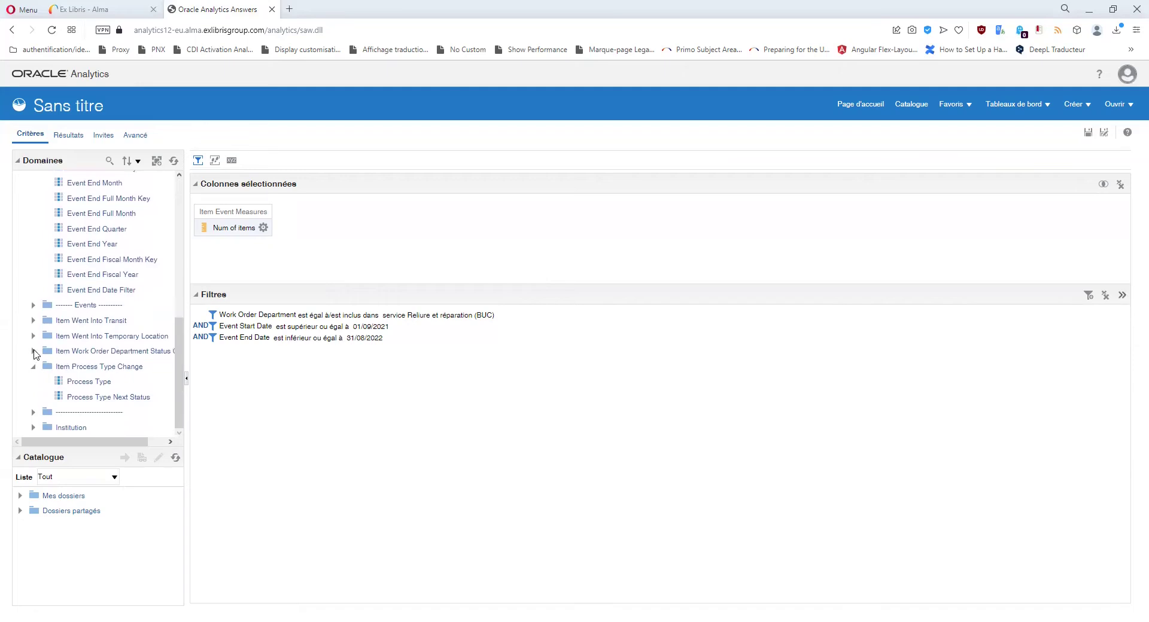
{"action": "left_click", "coordinate": [33, 352]}
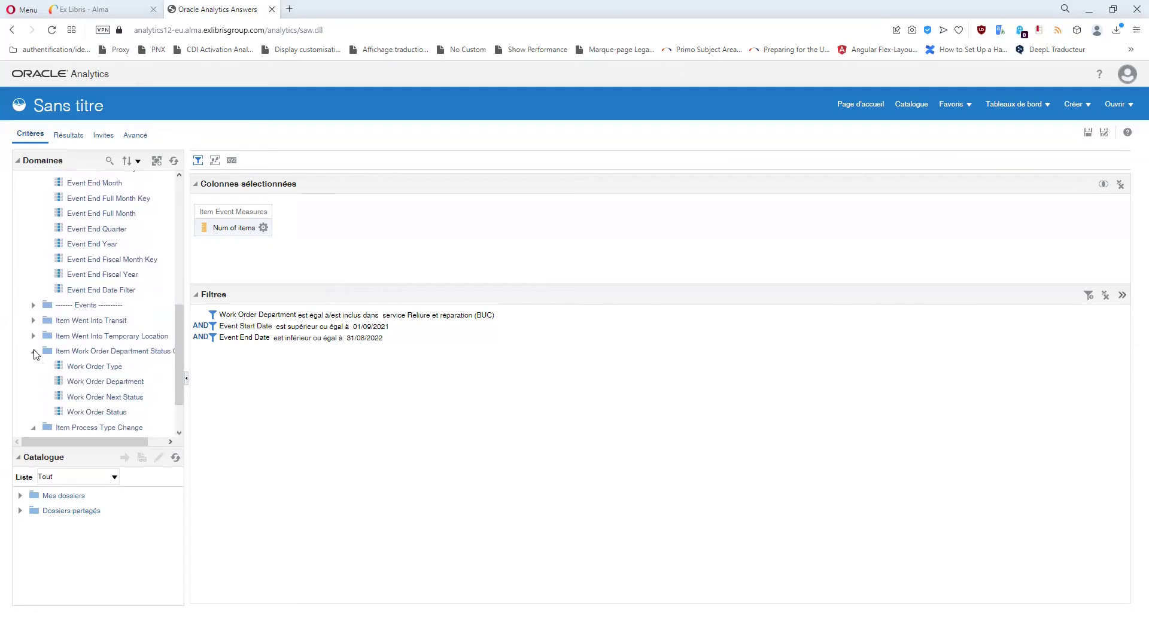
{"action": "scroll", "coordinate": [109, 354], "scroll_direction": "down", "scroll_amount": 2}
{"action": "double_click", "coordinate": [111, 353]}
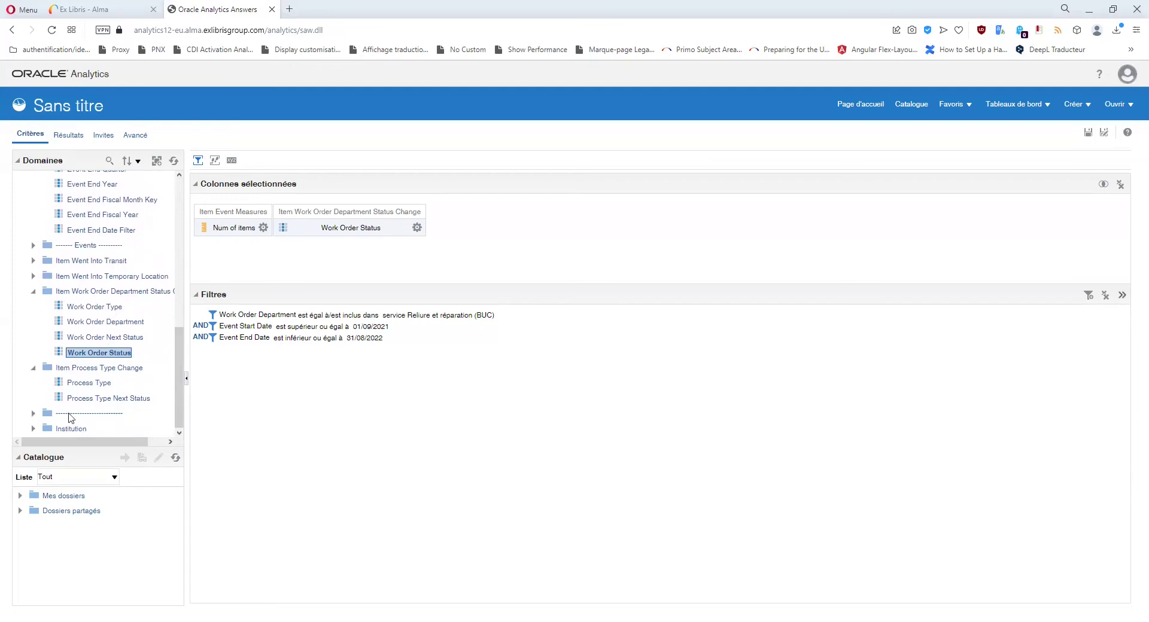
Examine the values available for a Work Order Status filter, and close the filter without choosing any.
{"action": "left_click", "coordinate": [419, 222]}
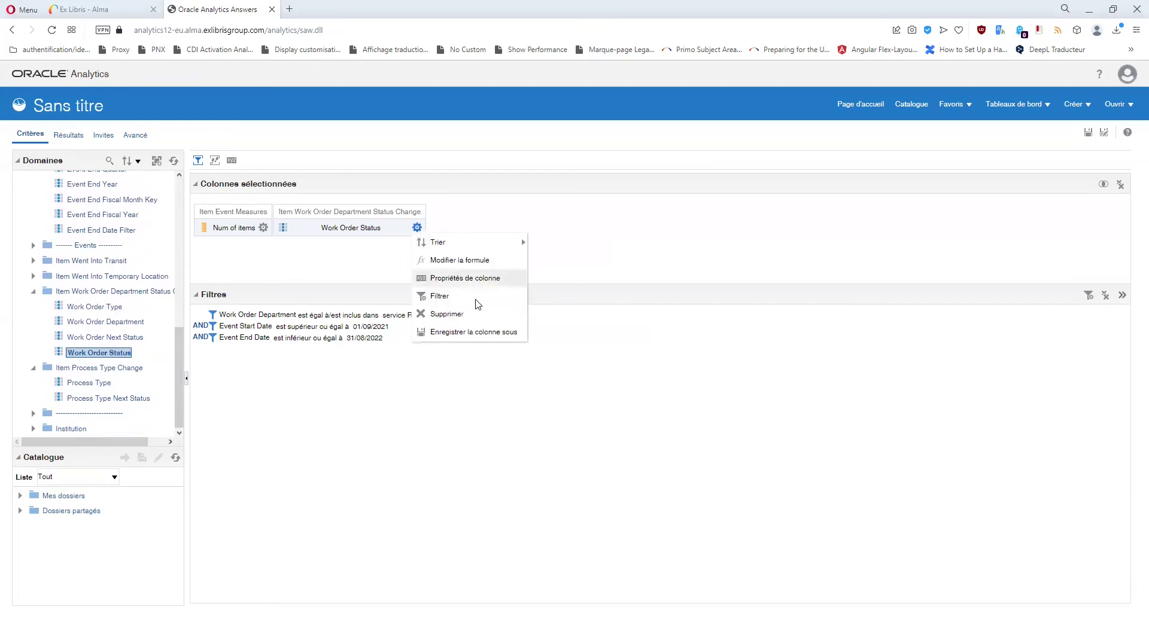
{"action": "left_click", "coordinate": [442, 295]}
{"action": "left_click", "coordinate": [681, 311]}
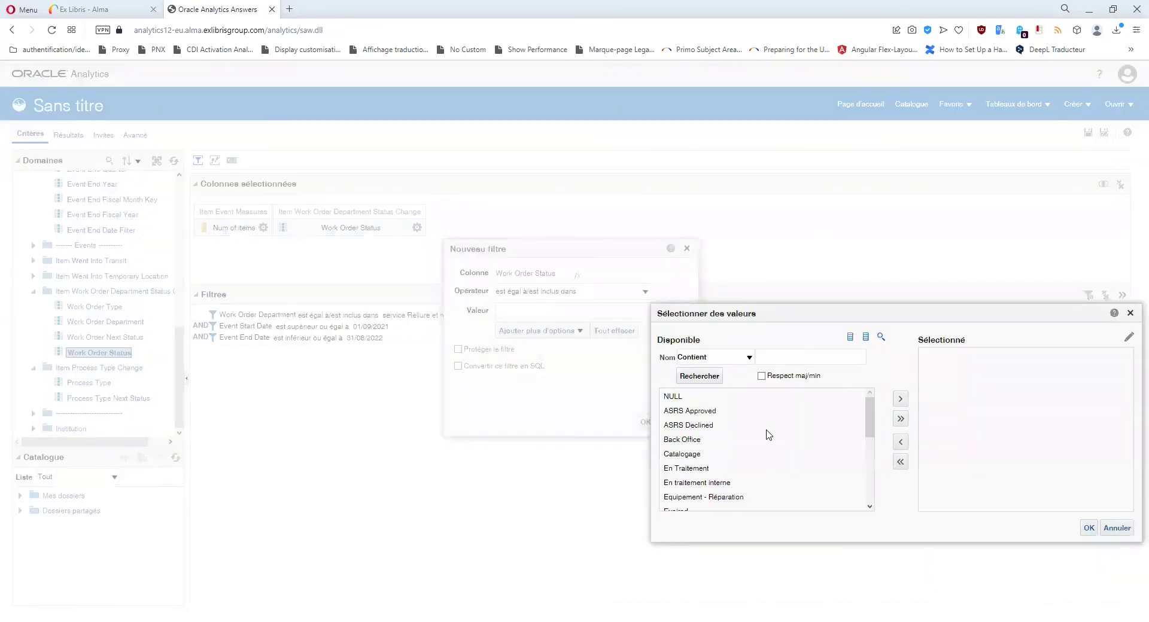
{"action": "scroll", "coordinate": [766, 435], "scroll_direction": "down", "scroll_amount": 6}
{"action": "scroll", "coordinate": [768, 433], "scroll_direction": "up", "scroll_amount": 2}
{"action": "scroll", "coordinate": [768, 430], "scroll_direction": "down", "scroll_amount": 2}
{"action": "scroll", "coordinate": [767, 429], "scroll_direction": "up", "scroll_amount": 2}
{"action": "scroll", "coordinate": [767, 430], "scroll_direction": "down", "scroll_amount": 2}
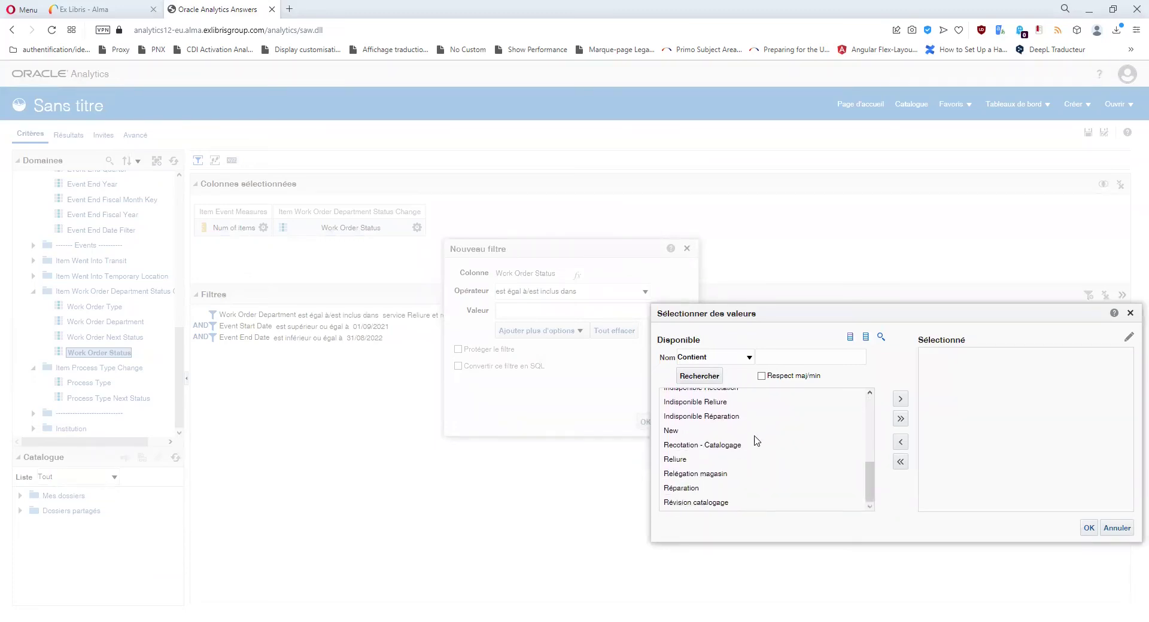
{"action": "scroll", "coordinate": [749, 455], "scroll_direction": "up", "scroll_amount": 4}
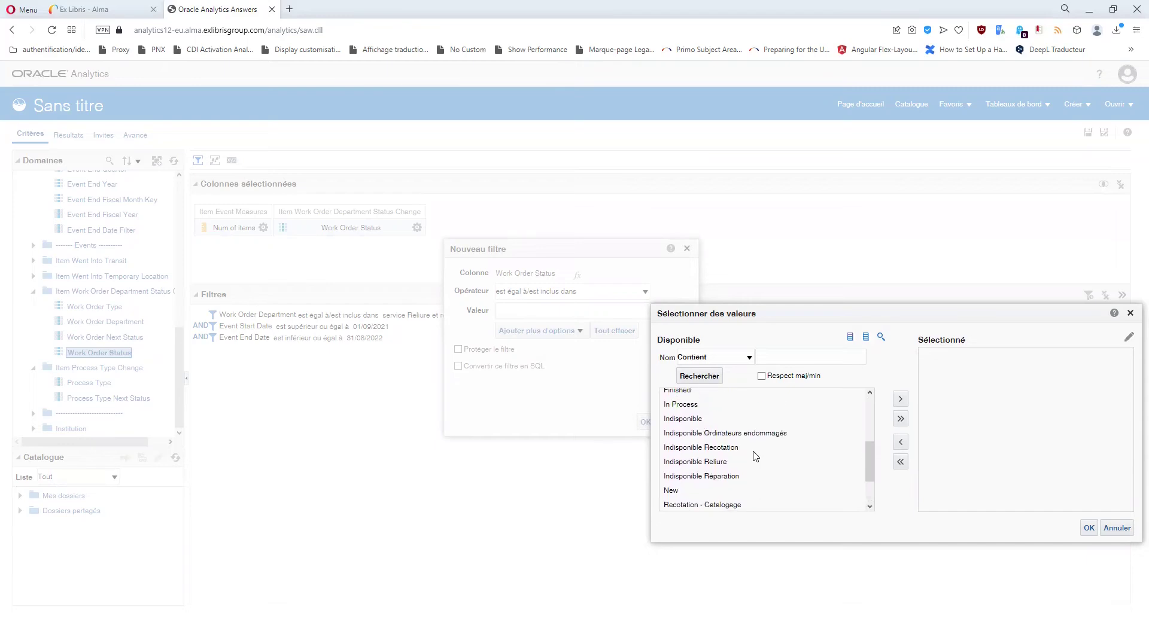
{"action": "scroll", "coordinate": [756, 457], "scroll_direction": "down", "scroll_amount": 4}
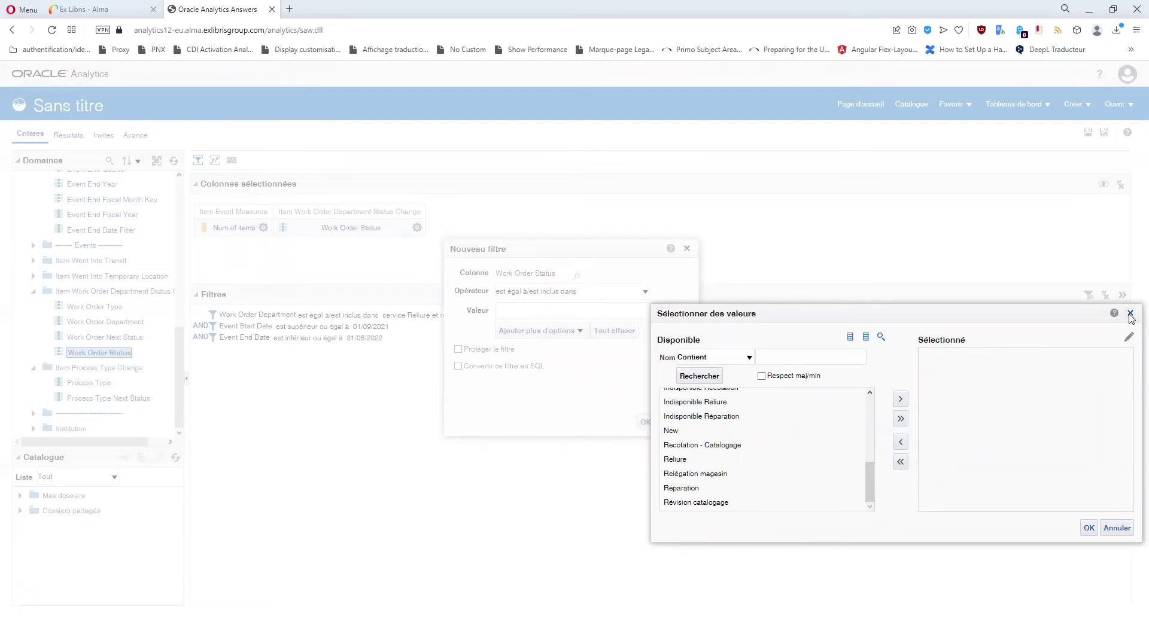
{"action": "scroll", "coordinate": [768, 473], "scroll_direction": "up", "scroll_amount": 3}
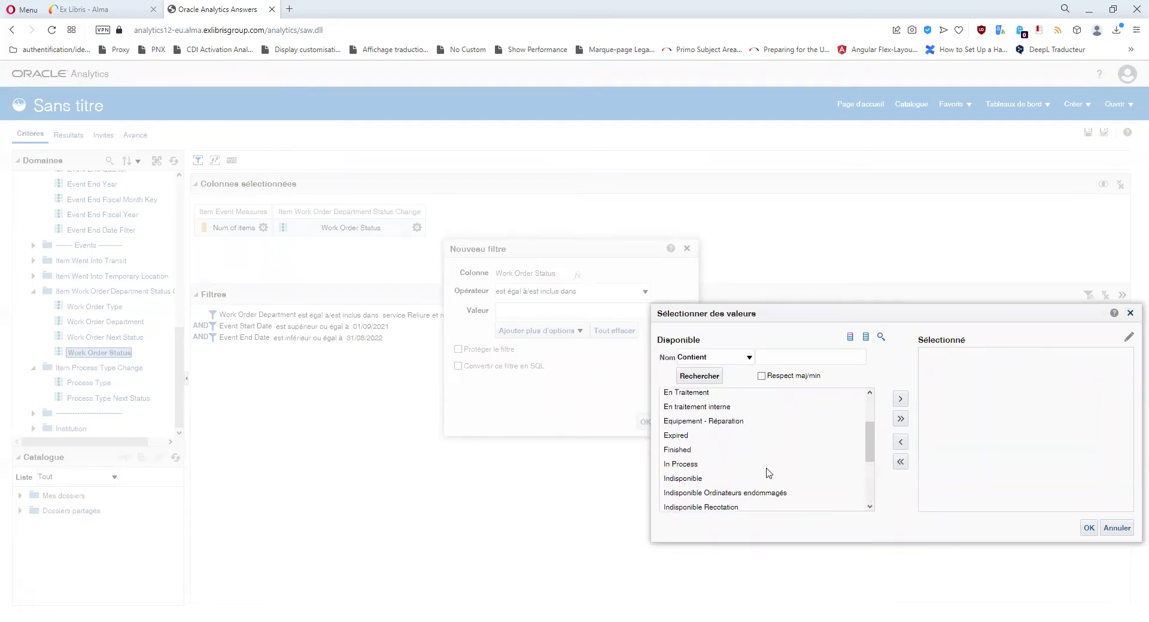
{"action": "left_click", "coordinate": [1129, 313]}
{"action": "left_click", "coordinate": [686, 251]}
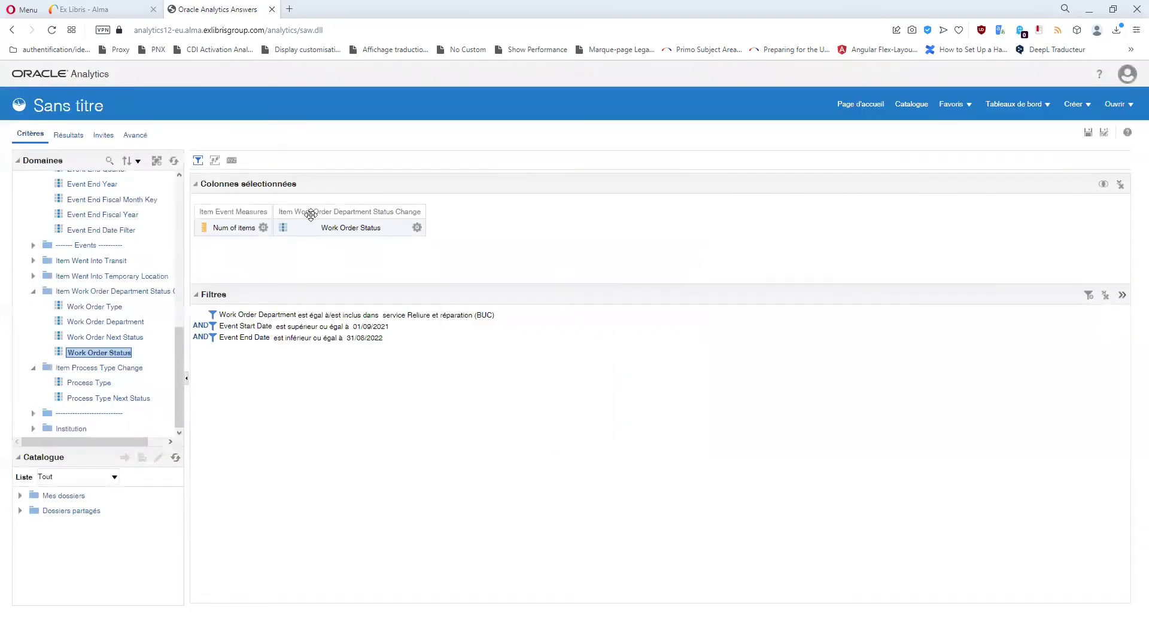
Display the analysis results and place the Work Order Status column before Num of items in the table.
{"action": "left_click_drag", "start_coordinate": [348, 228], "coordinate": [213, 235]}
{"action": "left_click", "coordinate": [69, 135]}
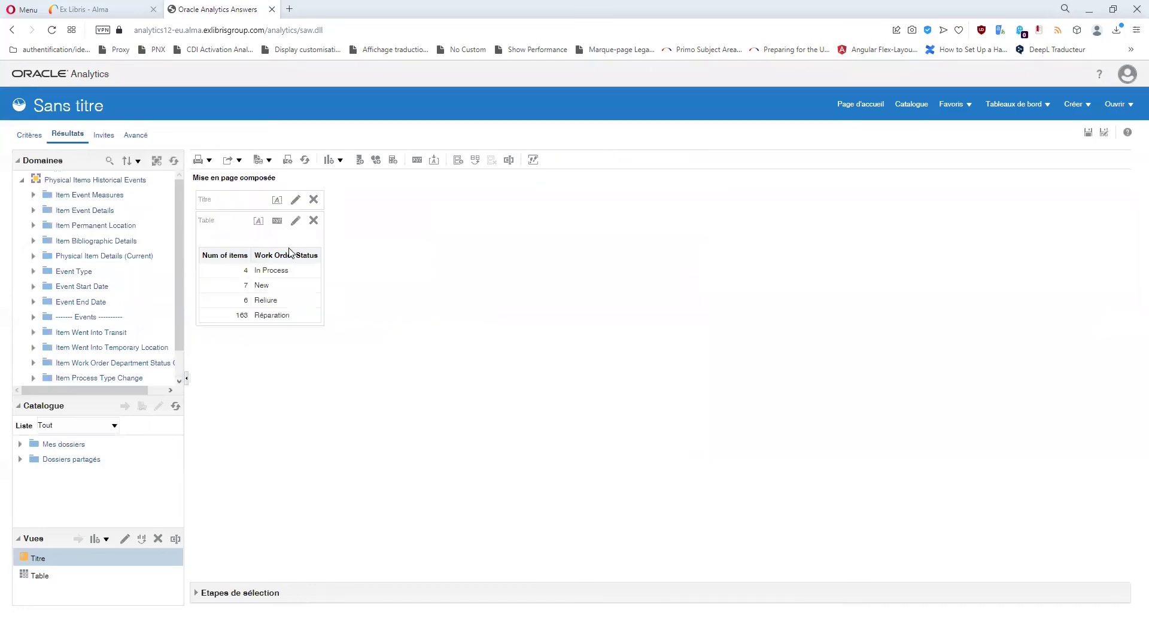
{"action": "left_click_drag", "start_coordinate": [289, 243], "coordinate": [217, 256]}
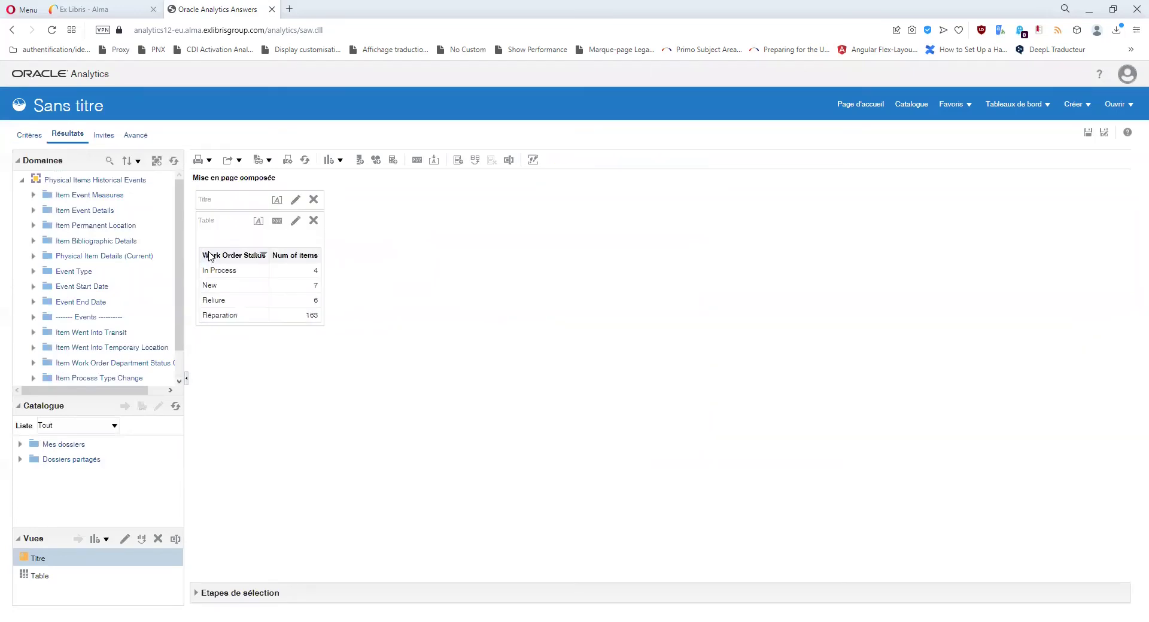
{"action": "mouse_move", "coordinate": [243, 313]}
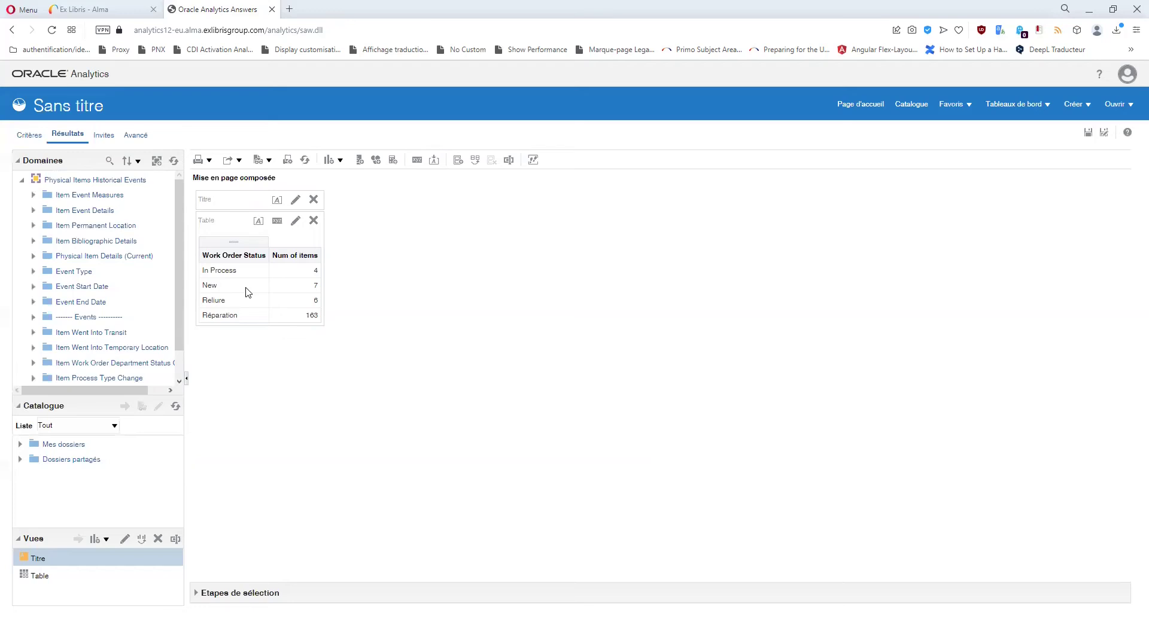
{"action": "left_click", "coordinate": [300, 285]}
{"action": "left_click", "coordinate": [300, 273]}
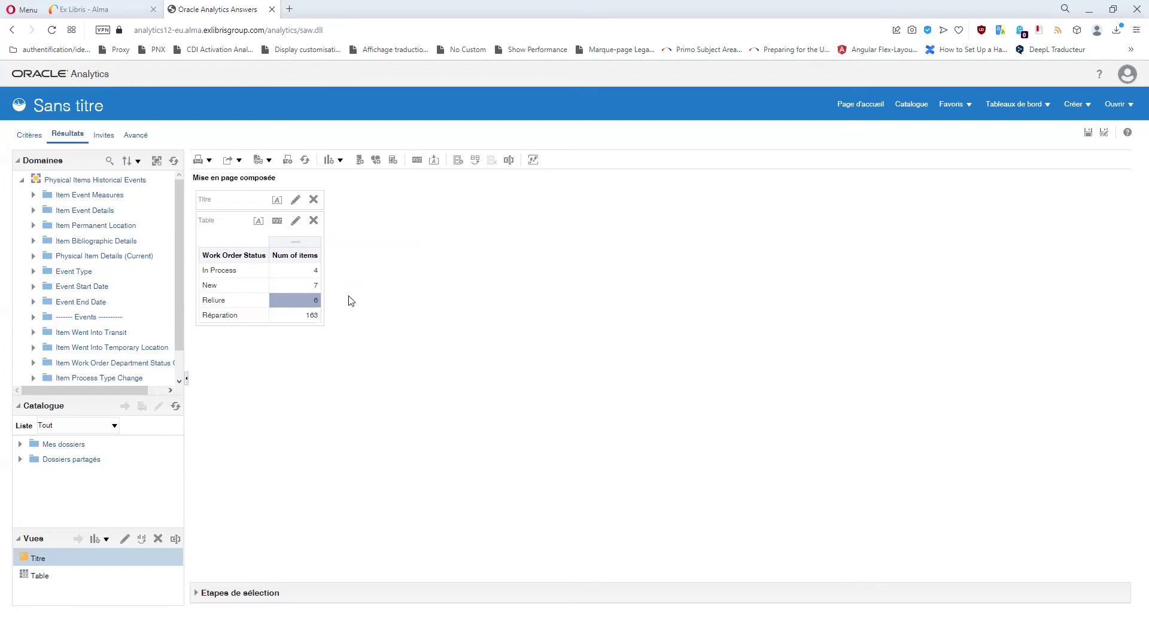
Clear the analysis criteria by removing all the filters and the Work Order Status and Num of items columns.
{"action": "left_click", "coordinate": [39, 139]}
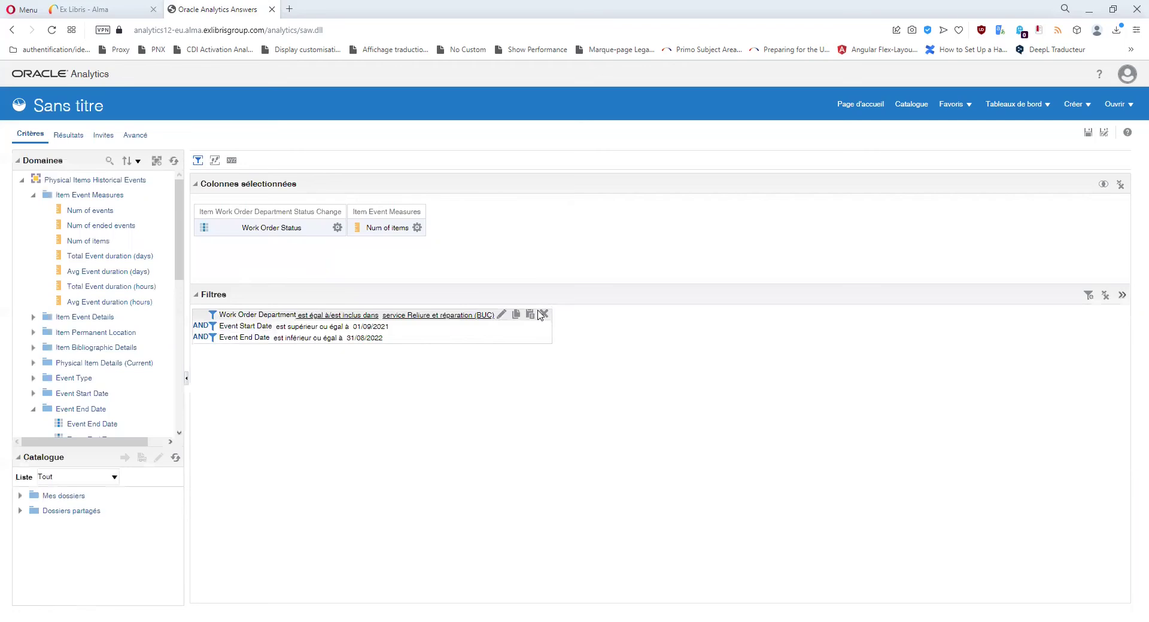
{"action": "left_click", "coordinate": [542, 314]}
{"action": "left_click", "coordinate": [433, 313]}
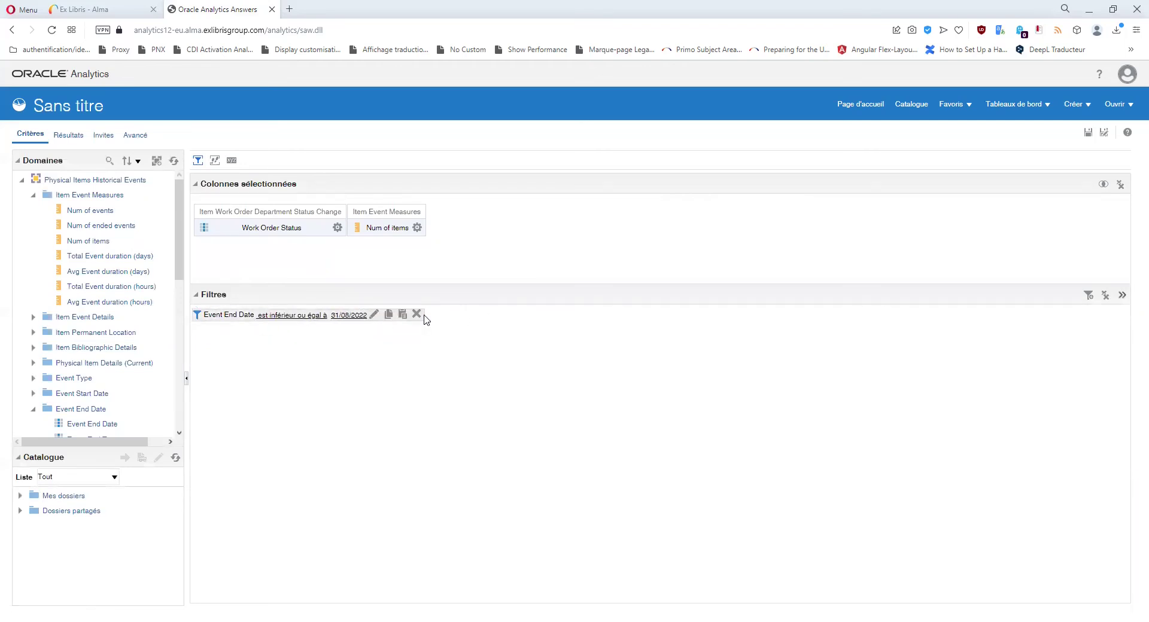
{"action": "left_click", "coordinate": [418, 315]}
{"action": "left_click", "coordinate": [337, 227]}
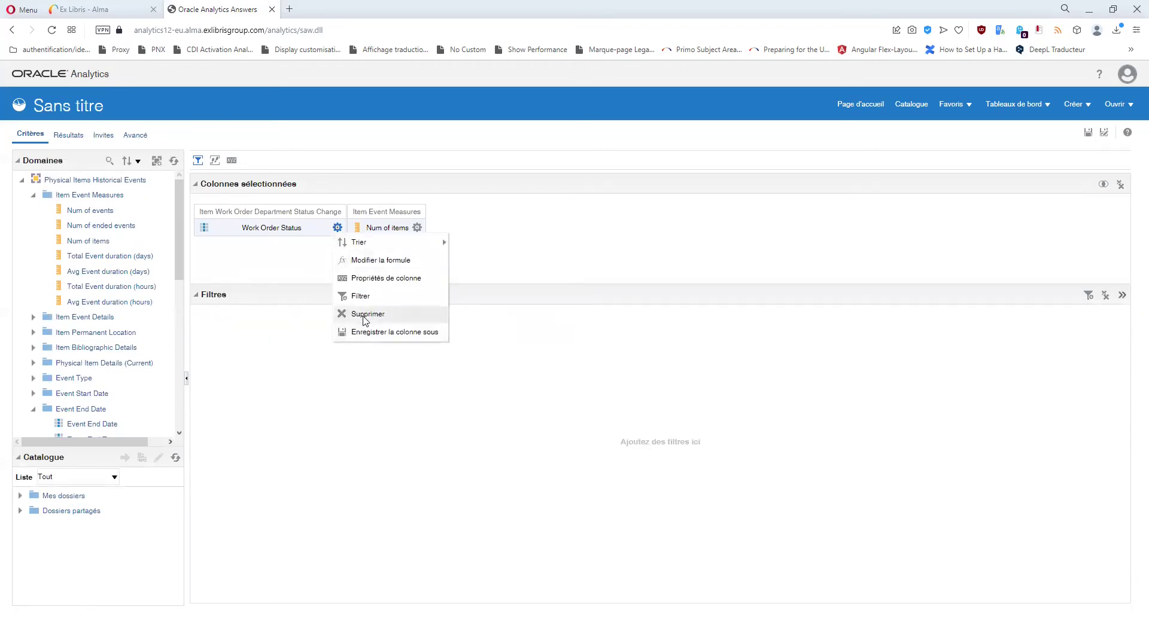
{"action": "left_click", "coordinate": [365, 314]}
{"action": "left_click", "coordinate": [264, 227]}
{"action": "left_click", "coordinate": [300, 314]}
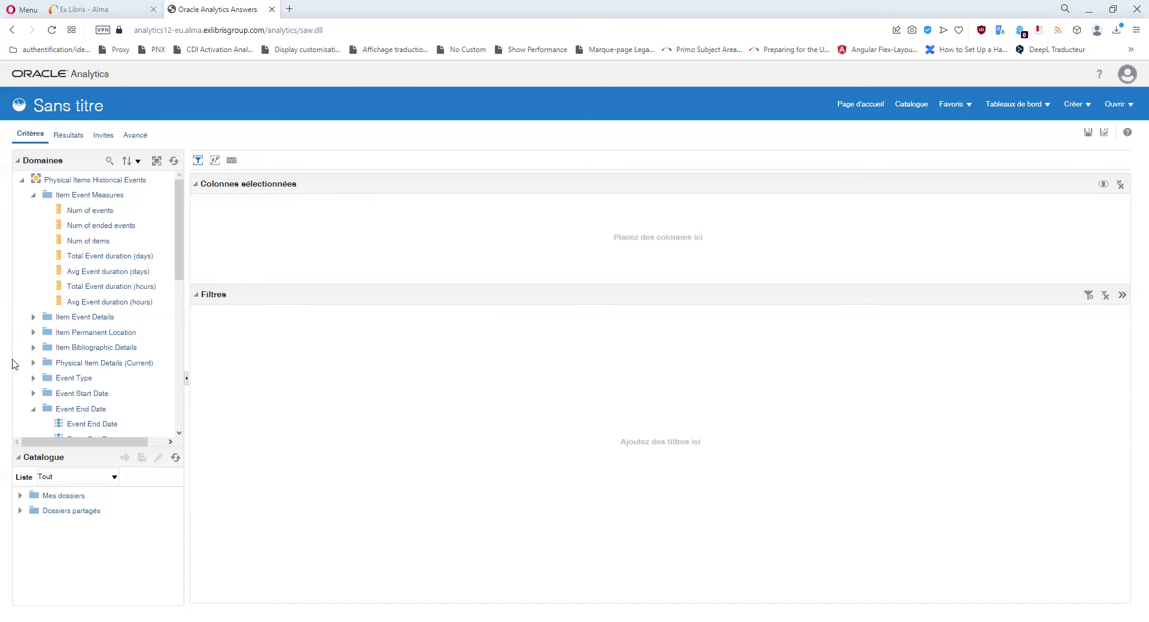
Add the Event type description column from the Event Type folder to the analysis.
{"action": "scroll", "coordinate": [117, 335], "scroll_direction": "down", "scroll_amount": 2}
{"action": "scroll", "coordinate": [114, 333], "scroll_direction": "down", "scroll_amount": 4}
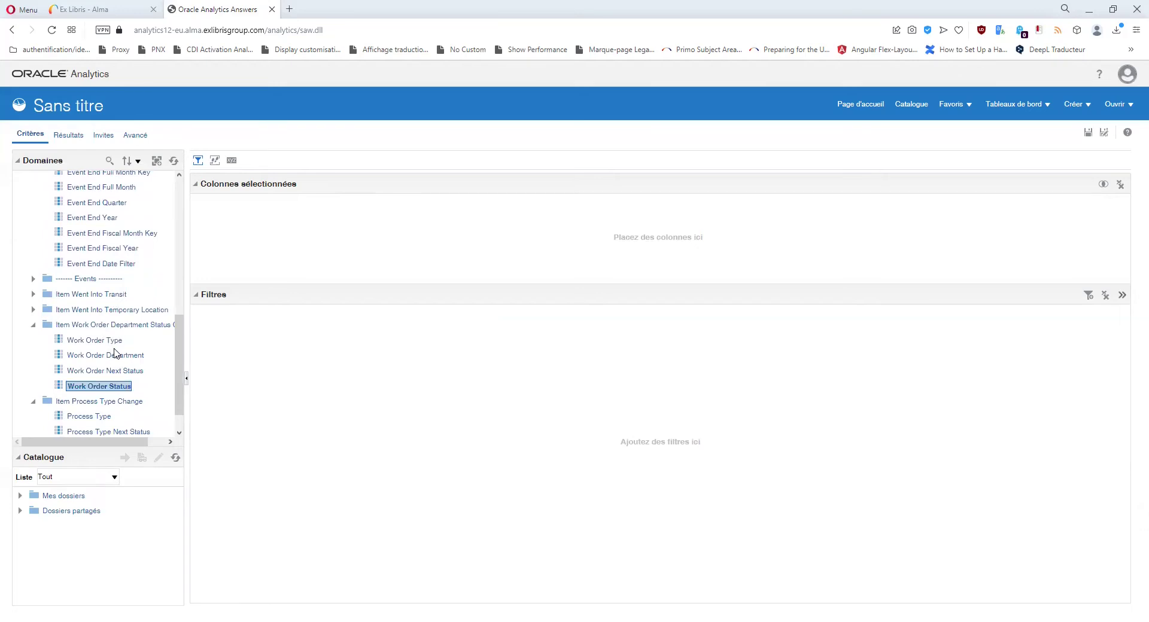
{"action": "scroll", "coordinate": [115, 352], "scroll_direction": "down", "scroll_amount": 1}
{"action": "scroll", "coordinate": [116, 353], "scroll_direction": "up", "scroll_amount": 10}
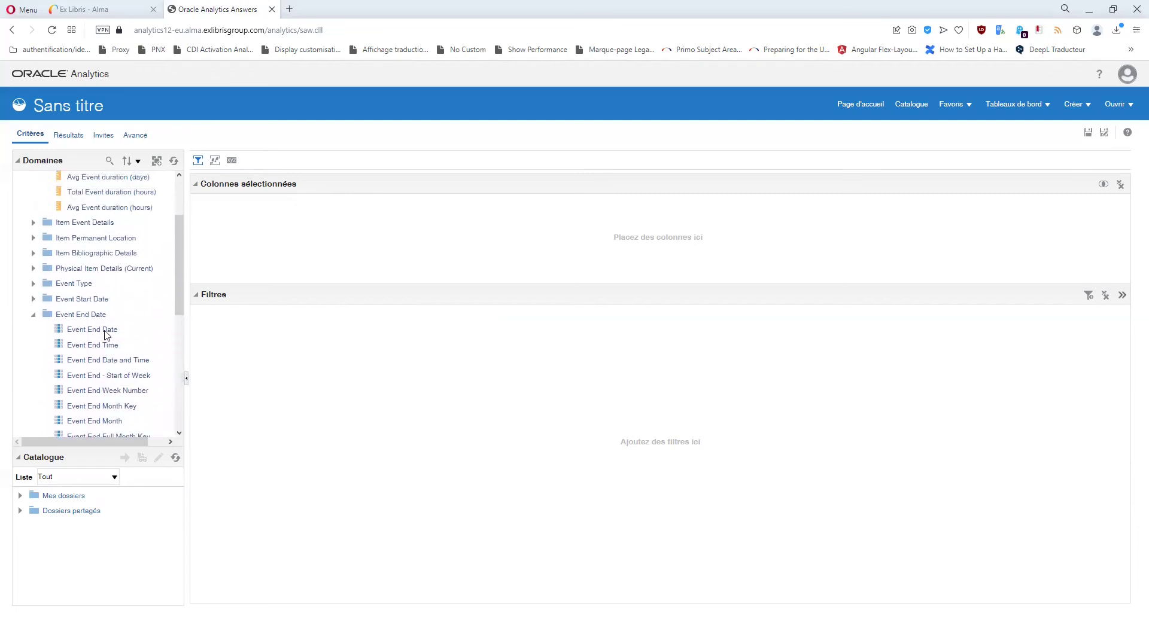
{"action": "left_click", "coordinate": [33, 283]}
{"action": "double_click", "coordinate": [107, 314]}
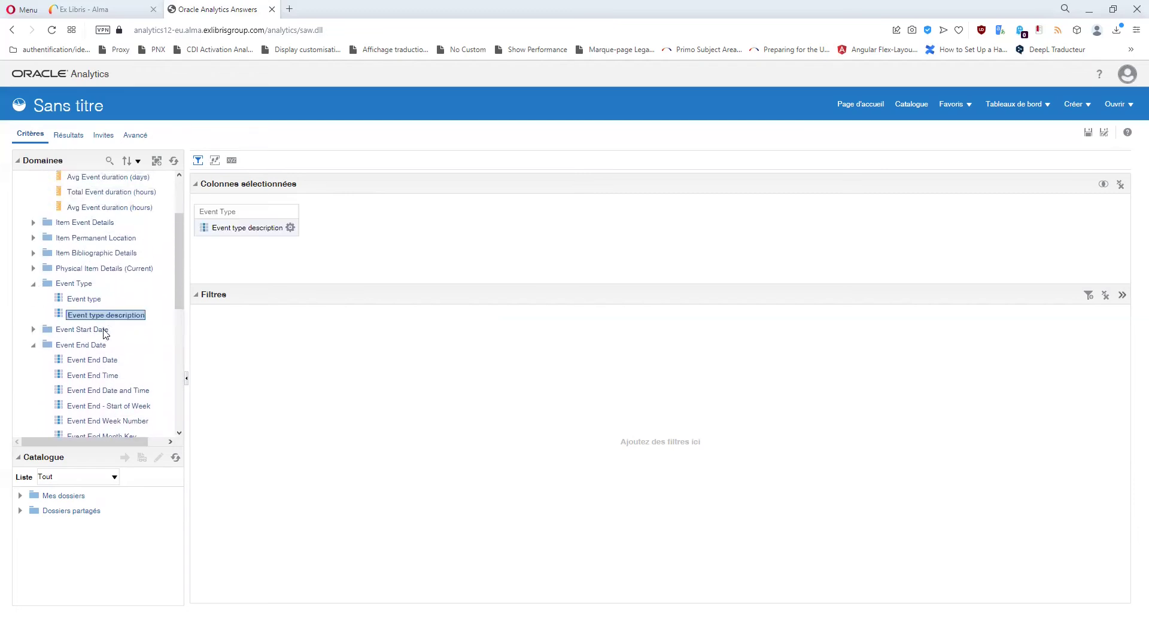
Filter Event type description on "Physical Item went into transit" and remove its column, keeping the filter.
{"action": "left_click", "coordinate": [290, 227]}
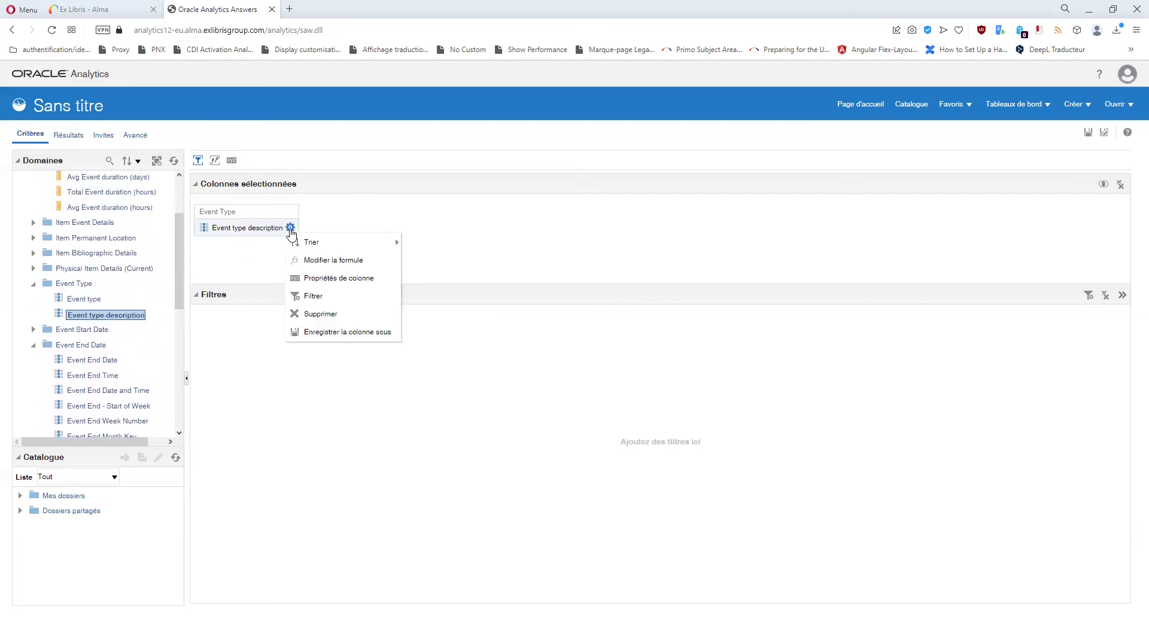
{"action": "left_click", "coordinate": [321, 300]}
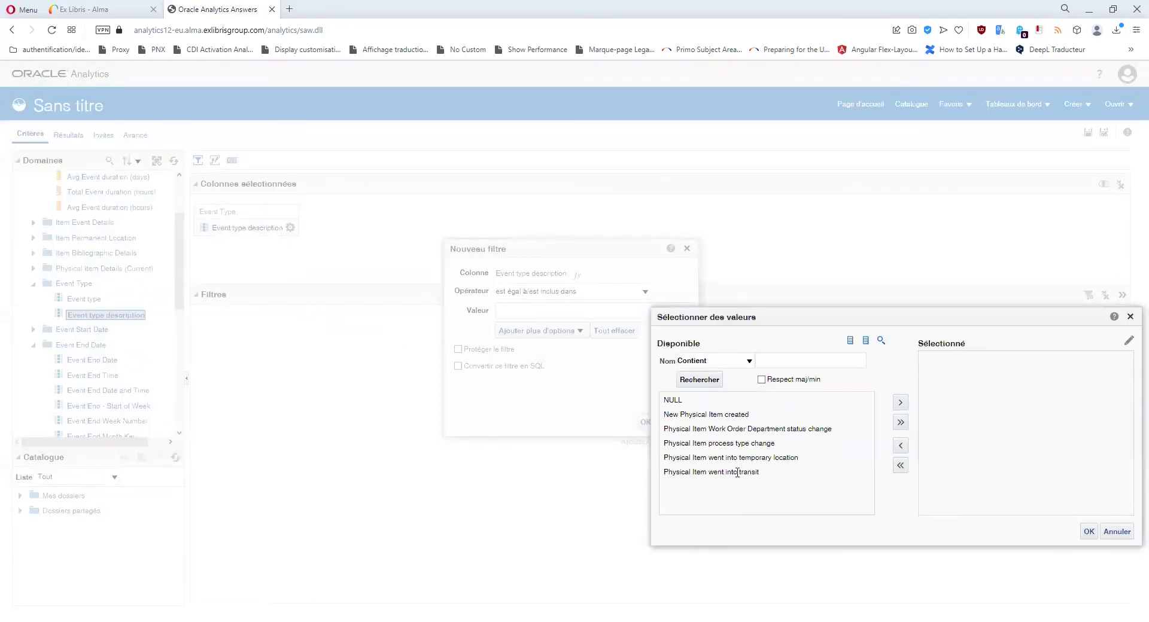
{"action": "left_click", "coordinate": [737, 473]}
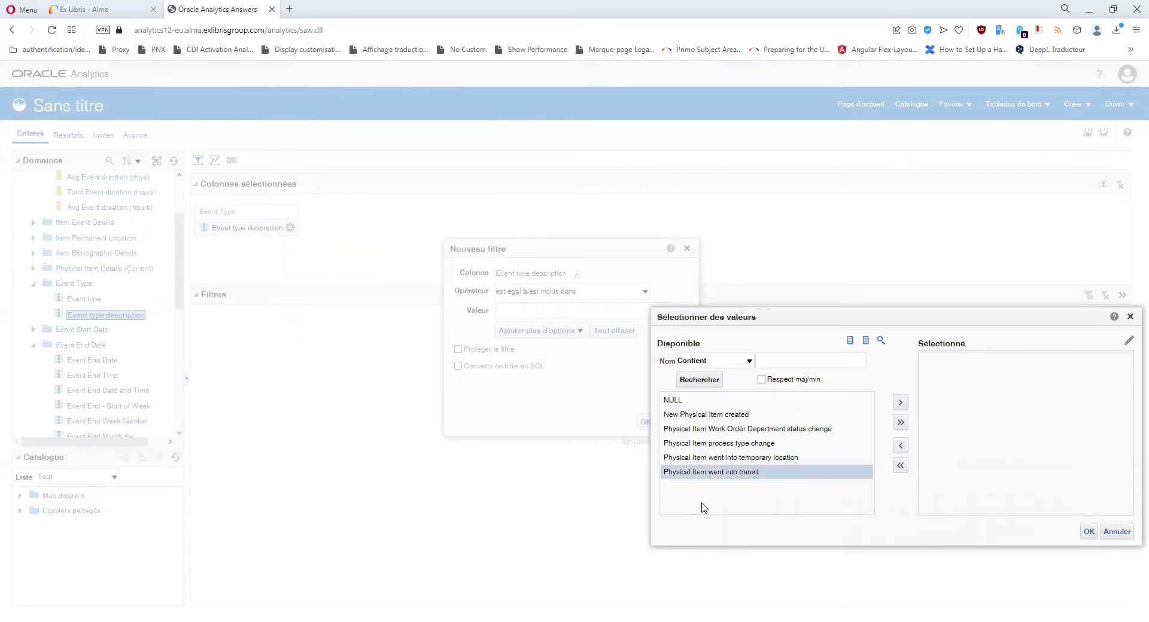
{"action": "left_click", "coordinate": [906, 405]}
{"action": "left_click", "coordinate": [1089, 532]}
{"action": "left_click", "coordinate": [645, 421]}
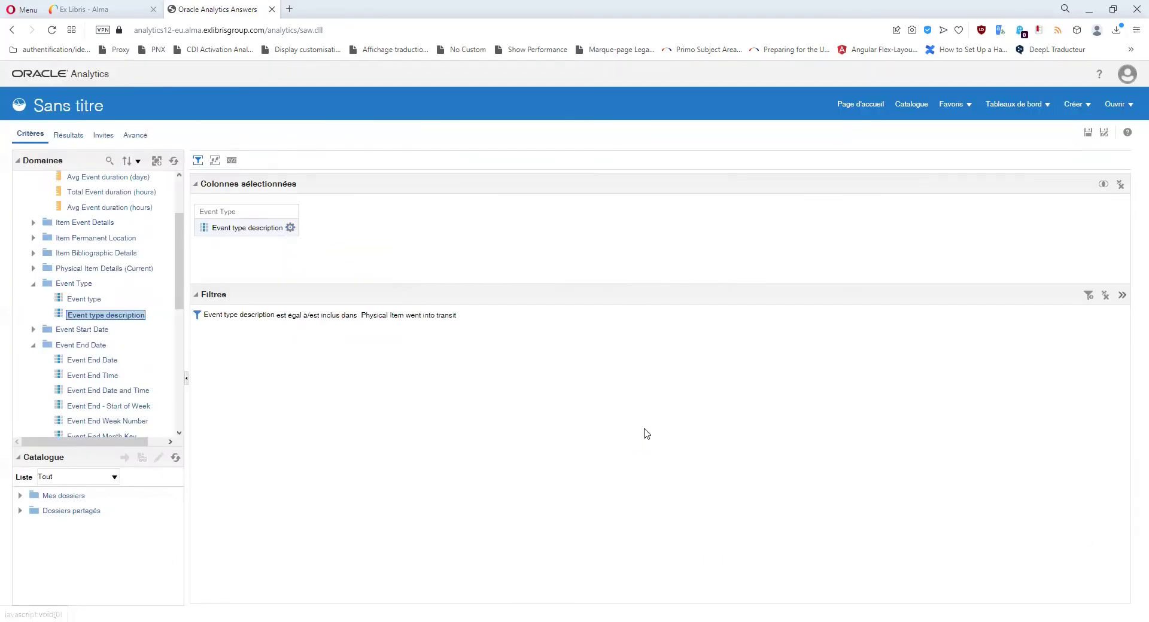
{"action": "left_click", "coordinate": [290, 228]}
{"action": "left_click", "coordinate": [312, 313]}
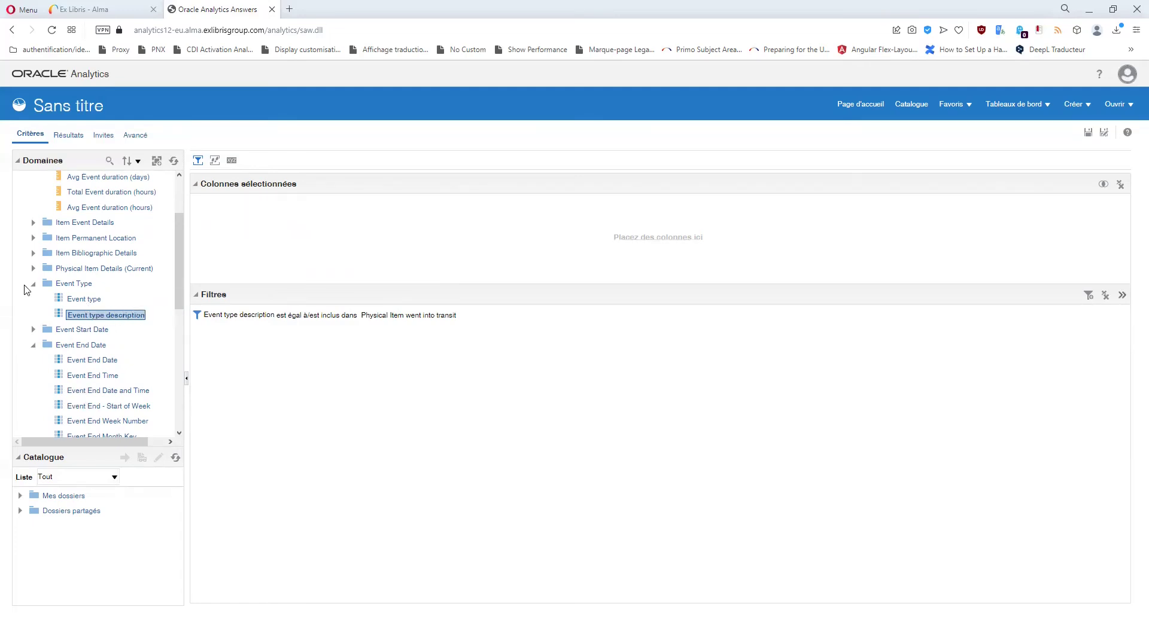
Add the Transit To Library Code column from Transit To Library under Item Went Into Transit.
{"action": "scroll", "coordinate": [26, 287], "scroll_direction": "down", "scroll_amount": 8}
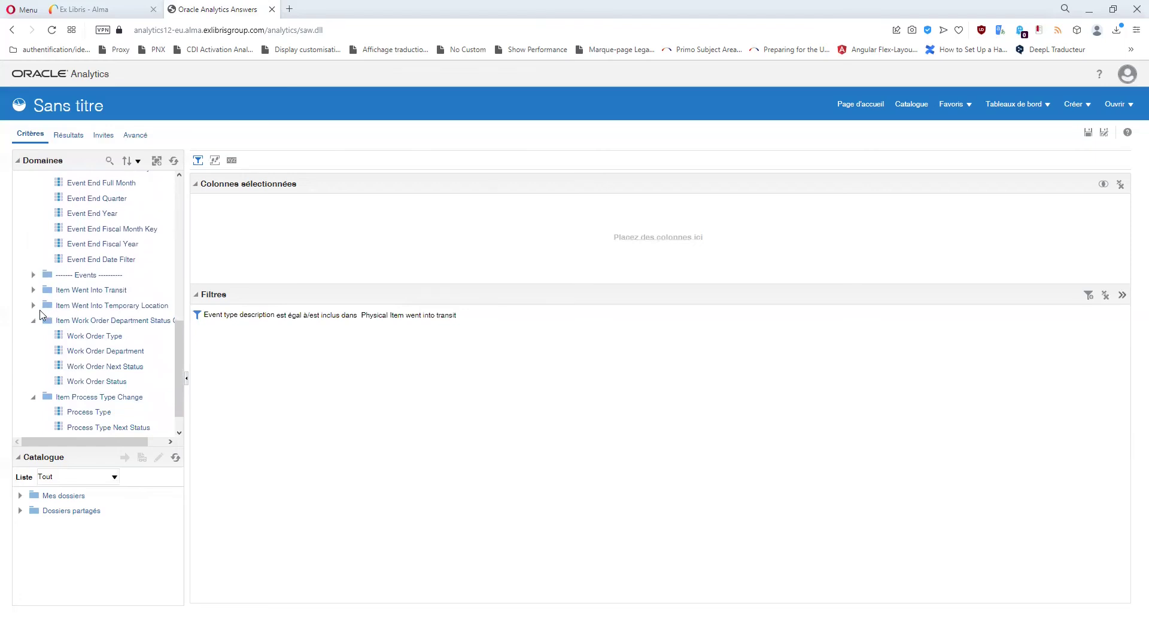
{"action": "scroll", "coordinate": [40, 314], "scroll_direction": "up", "scroll_amount": 2}
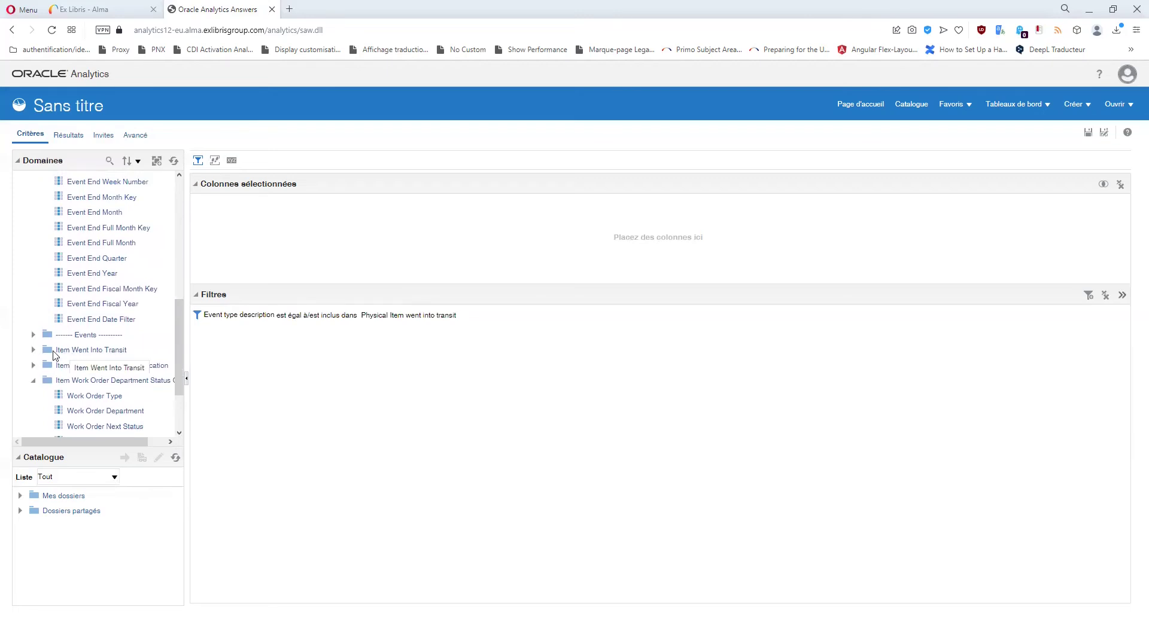
{"action": "left_click", "coordinate": [34, 351]}
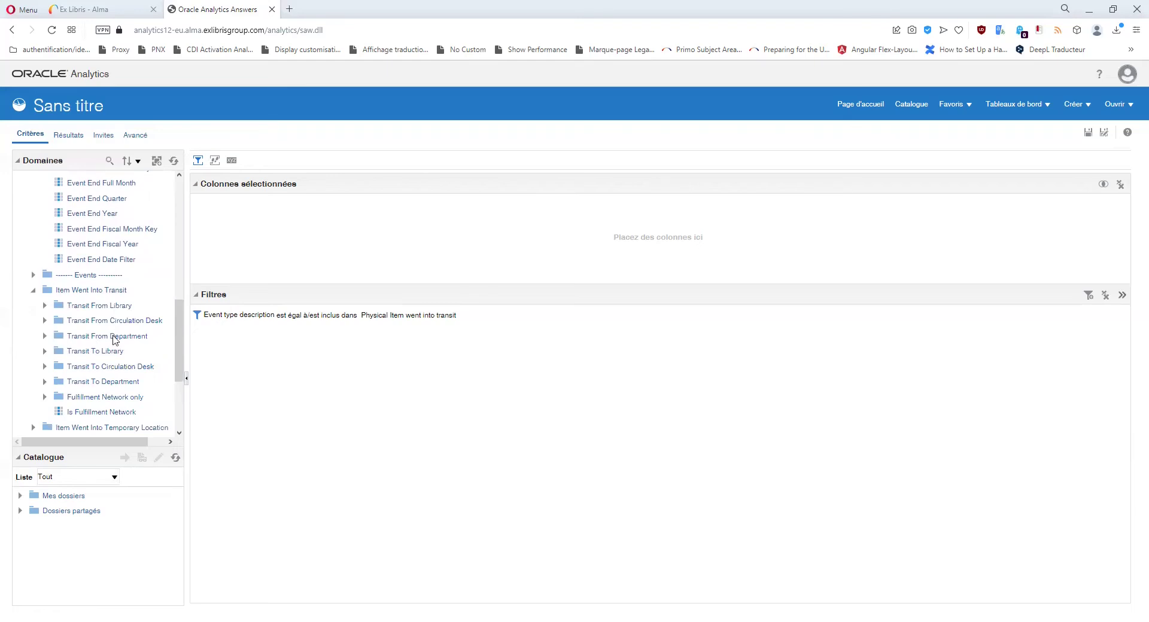
{"action": "double_click", "coordinate": [105, 353]}
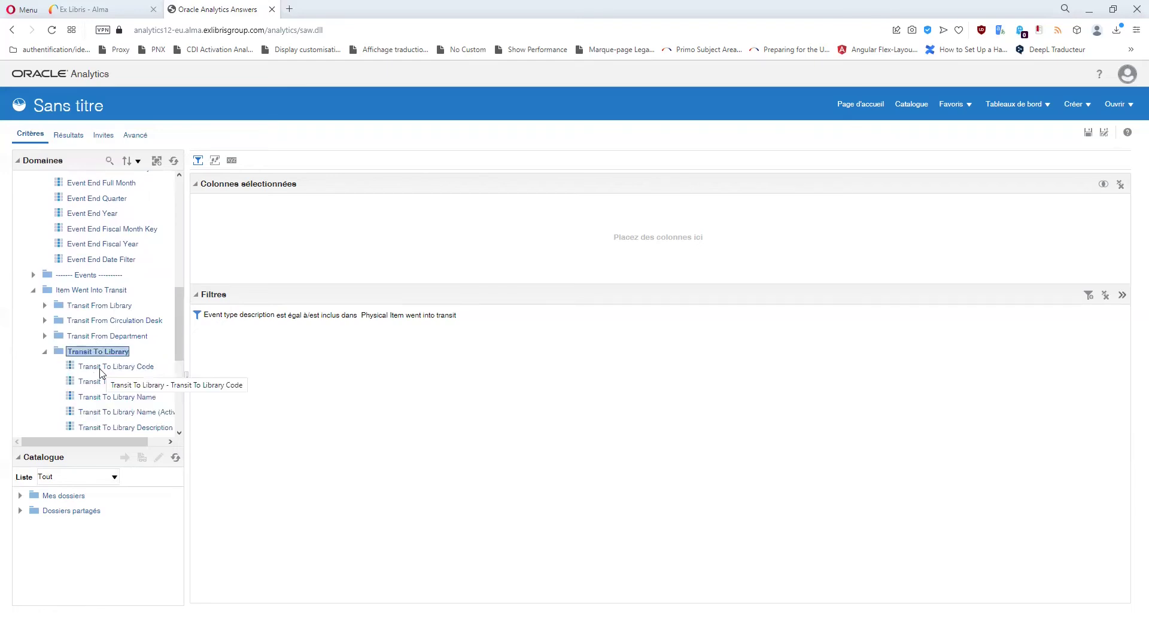
{"action": "double_click", "coordinate": [150, 369]}
Filter Transit To Library Code on ARS and remove its column, keeping the filter.
{"action": "left_click", "coordinate": [295, 228]}
{"action": "left_click", "coordinate": [311, 296]}
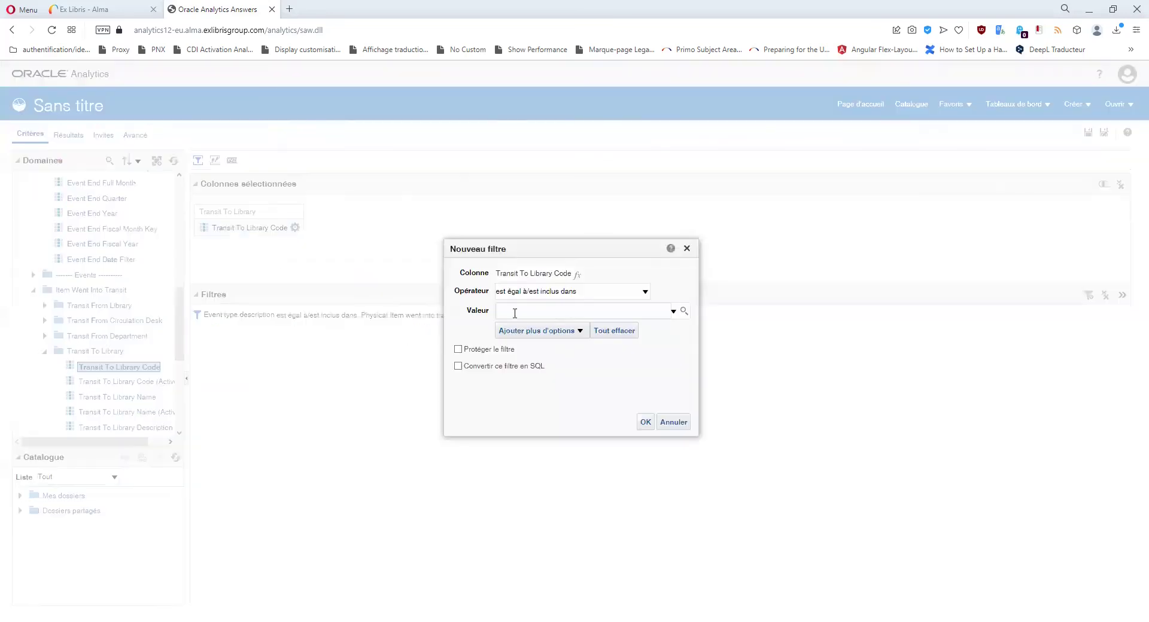
{"action": "left_click", "coordinate": [686, 309]}
{"action": "left_click", "coordinate": [681, 440]}
{"action": "left_click", "coordinate": [900, 400]}
{"action": "left_click", "coordinate": [1089, 529]}
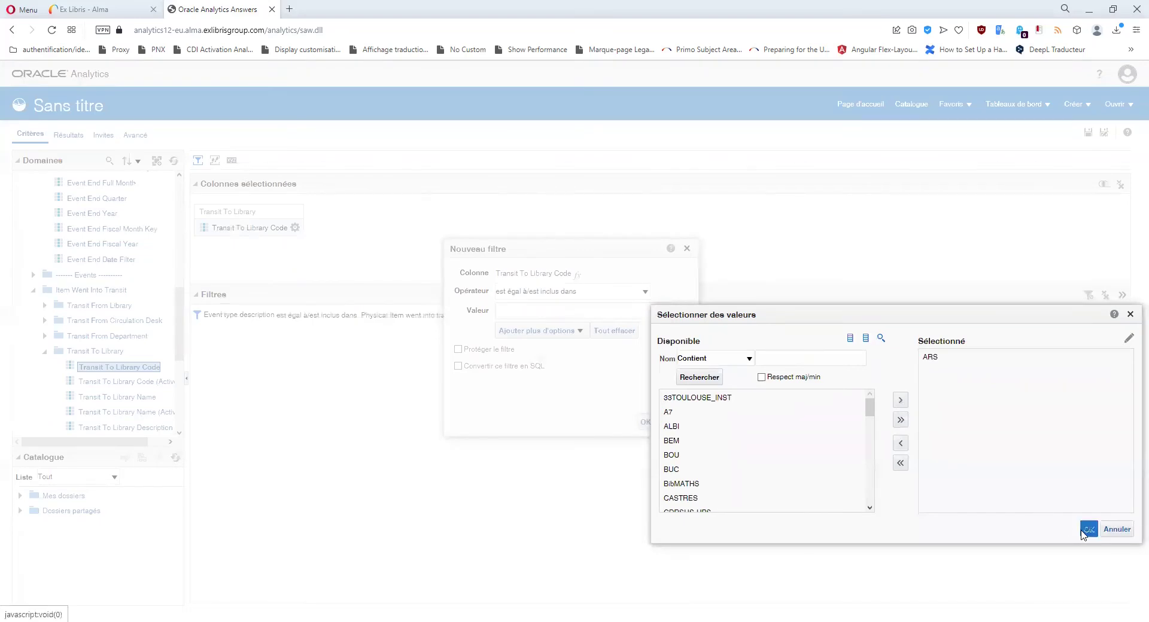
{"action": "left_click", "coordinate": [645, 423]}
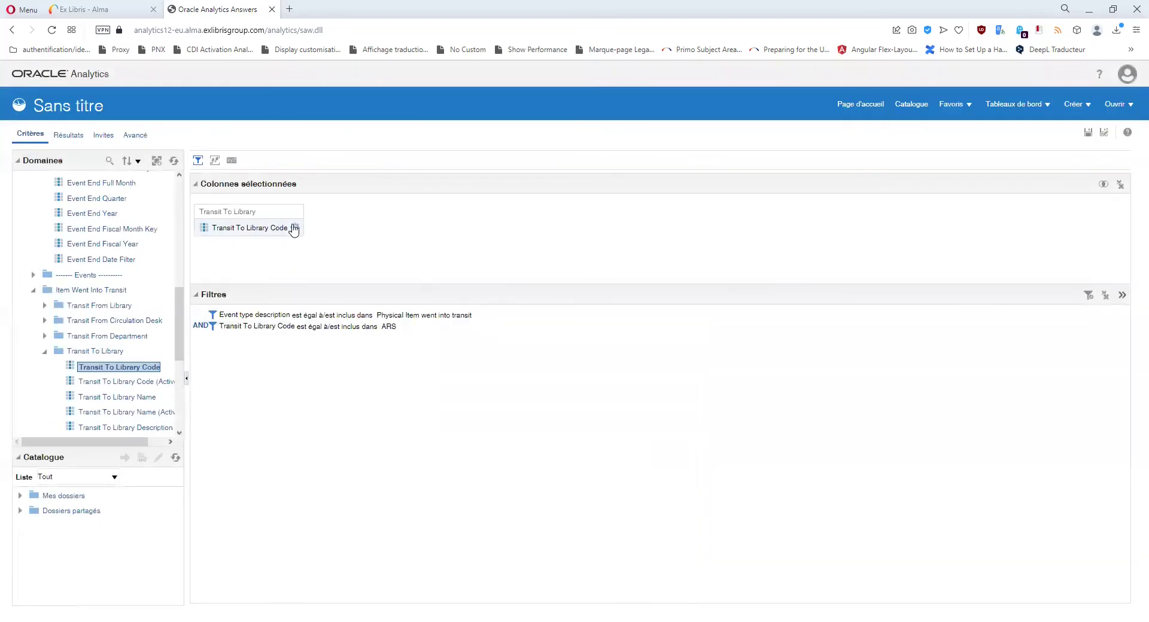
{"action": "left_click", "coordinate": [295, 228]}
{"action": "left_click", "coordinate": [322, 316]}
{"action": "scroll", "coordinate": [54, 282], "scroll_direction": "down", "scroll_amount": 1}
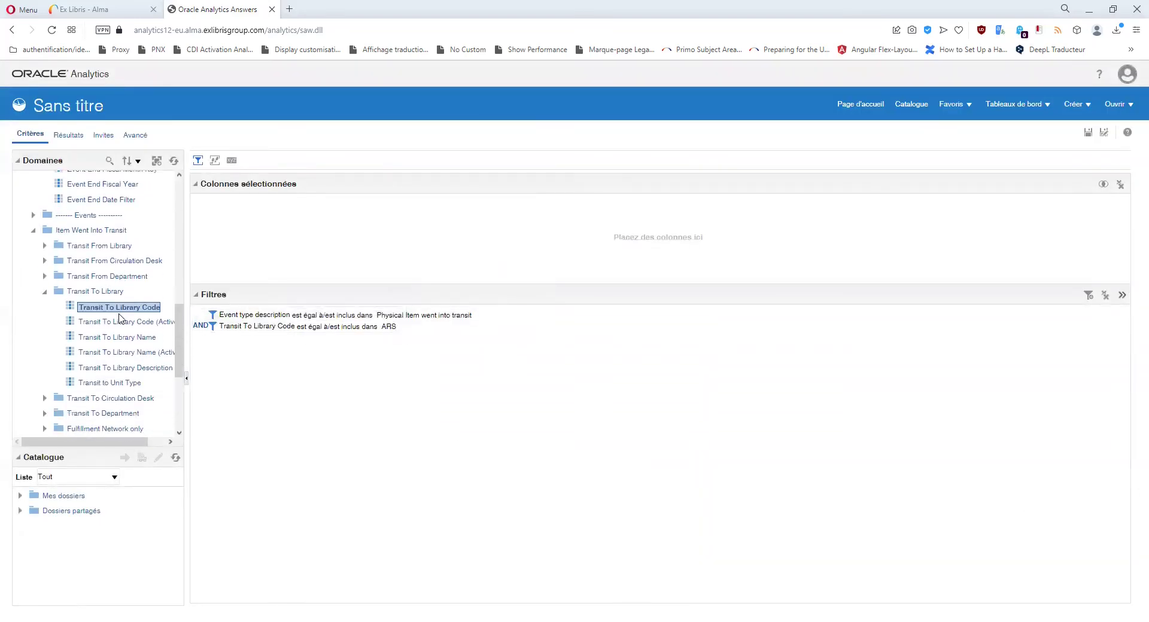
{"action": "left_click", "coordinate": [44, 293]}
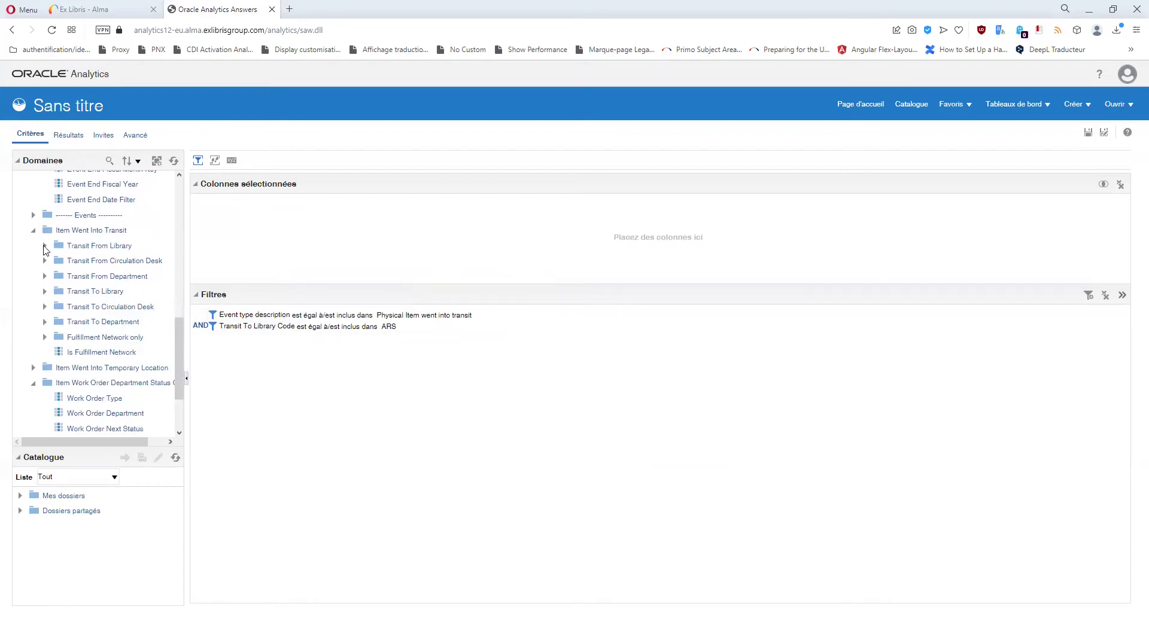
{"action": "mouse_move", "coordinate": [362, 332]}
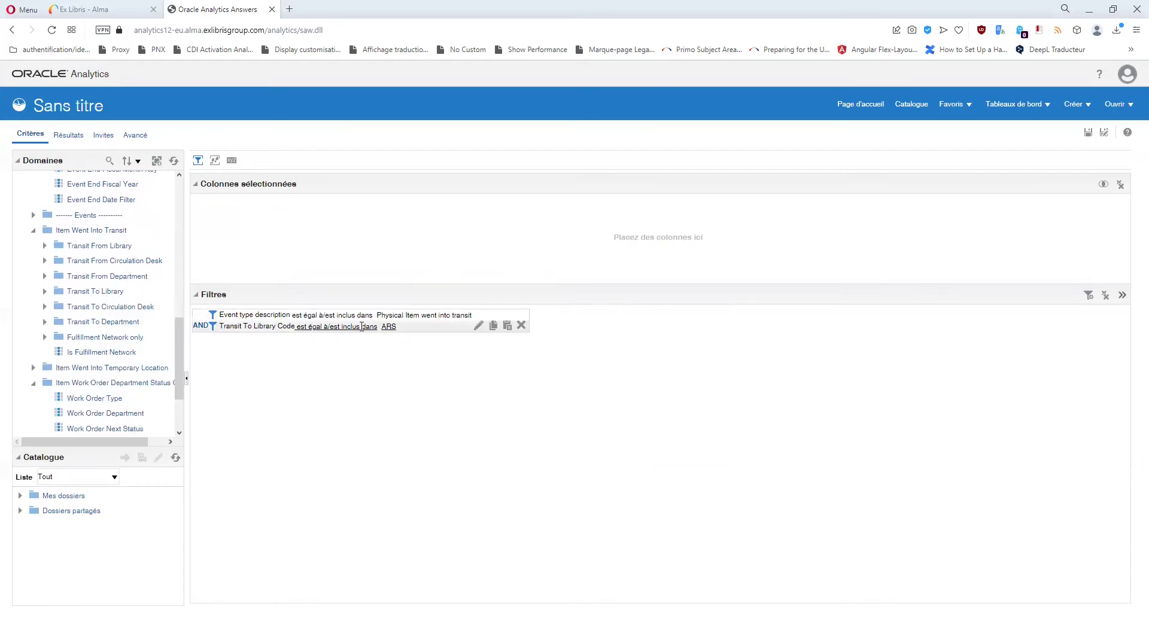
{"action": "left_click", "coordinate": [478, 327]}
{"action": "left_click", "coordinate": [688, 248]}
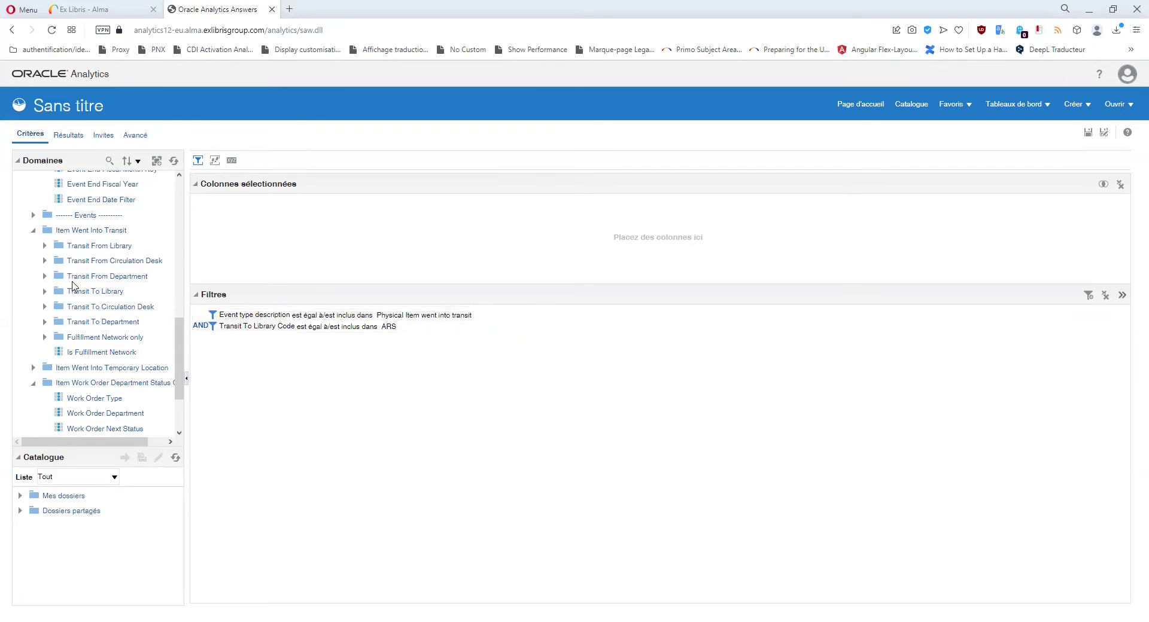
Add the Transit From Library Code column from Transit From Library under Item Went Into Transit.
{"action": "left_click", "coordinate": [44, 245]}
{"action": "left_click", "coordinate": [108, 261]}
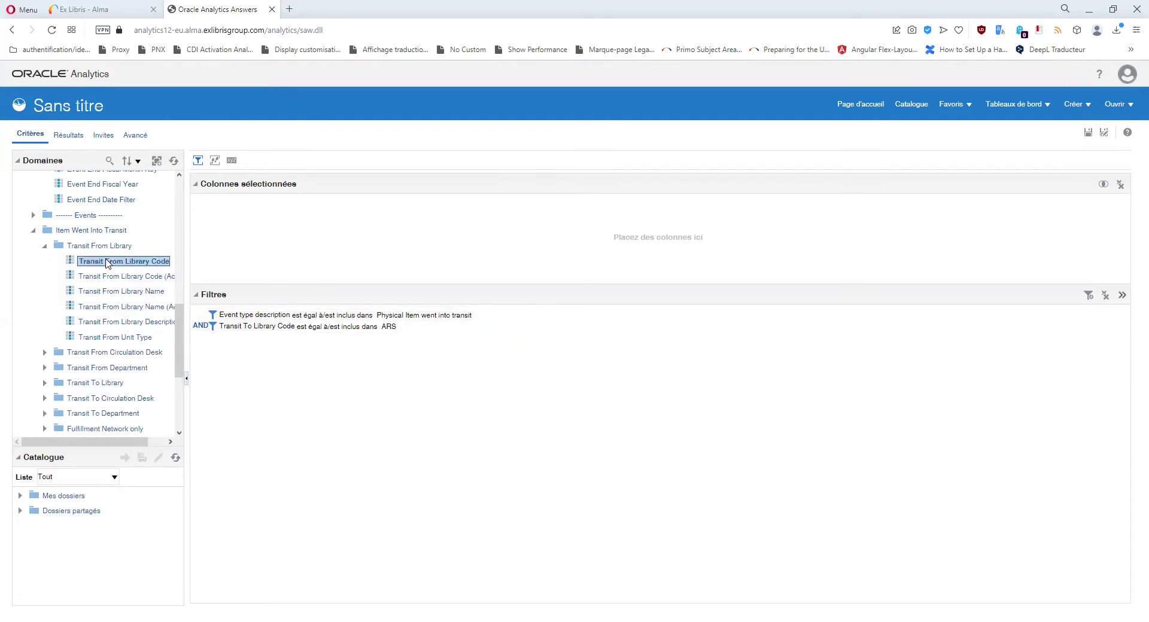
{"action": "double_click", "coordinate": [107, 261]}
Filter Transit From Library Code on MAN and remove its column, keeping the filter.
{"action": "left_click", "coordinate": [304, 227]}
{"action": "left_click", "coordinate": [328, 295]}
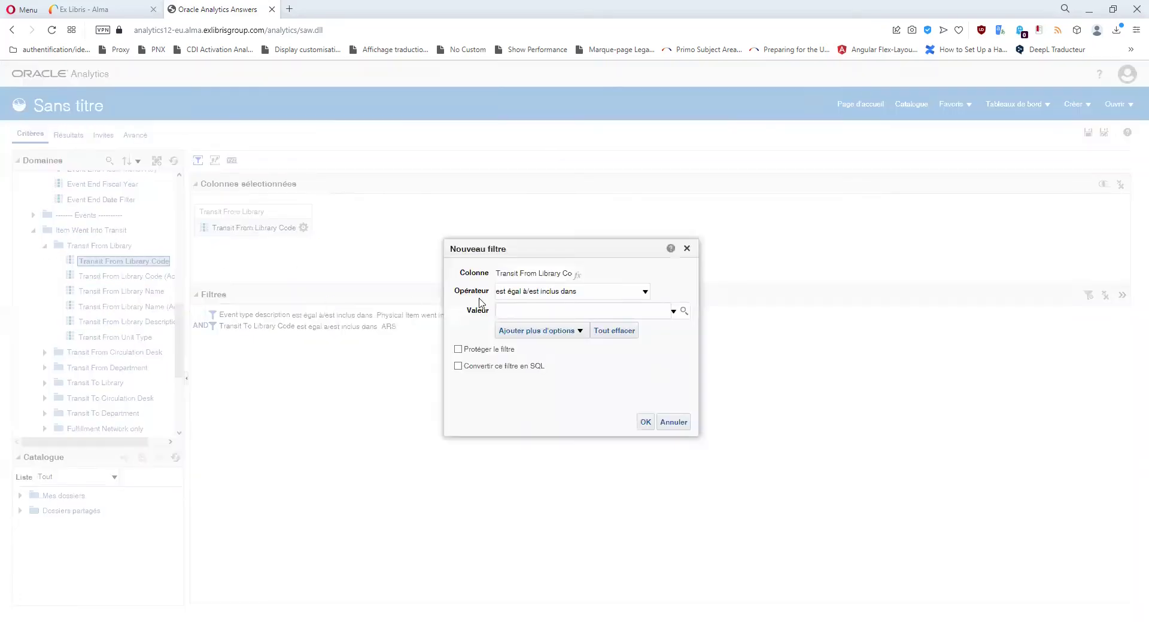
{"action": "left_click", "coordinate": [683, 312]}
{"action": "scroll", "coordinate": [708, 447], "scroll_direction": "down", "scroll_amount": 10}
{"action": "scroll", "coordinate": [704, 453], "scroll_direction": "down", "scroll_amount": 1}
{"action": "left_click", "coordinate": [673, 427]}
{"action": "left_click", "coordinate": [900, 407]}
{"action": "left_click", "coordinate": [1089, 536]}
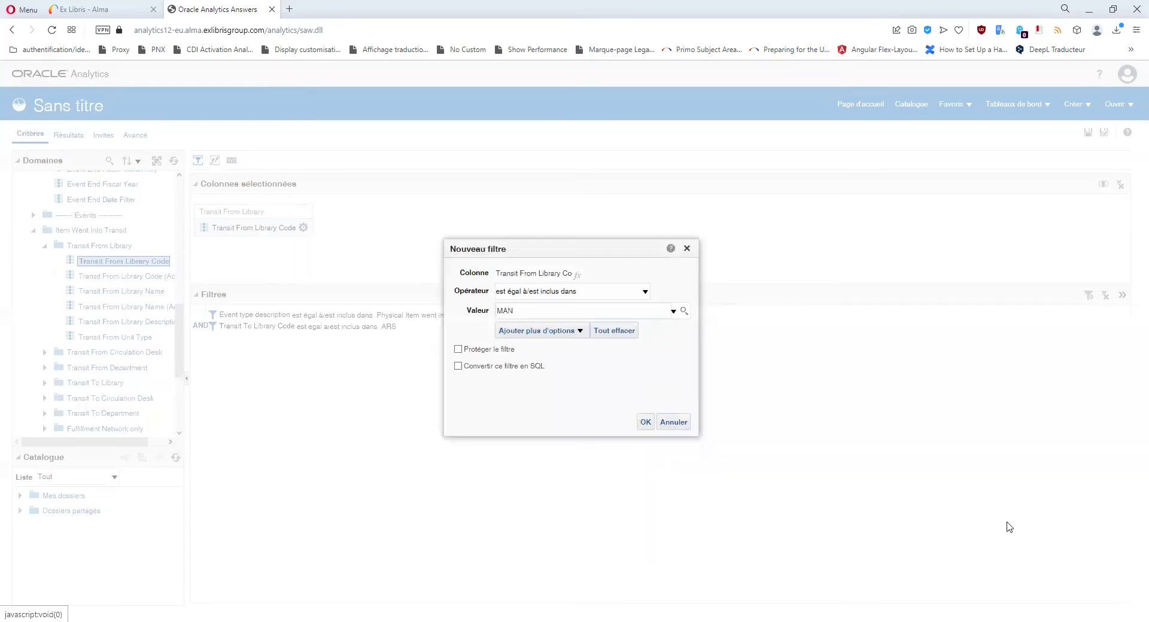
{"action": "left_click", "coordinate": [646, 422]}
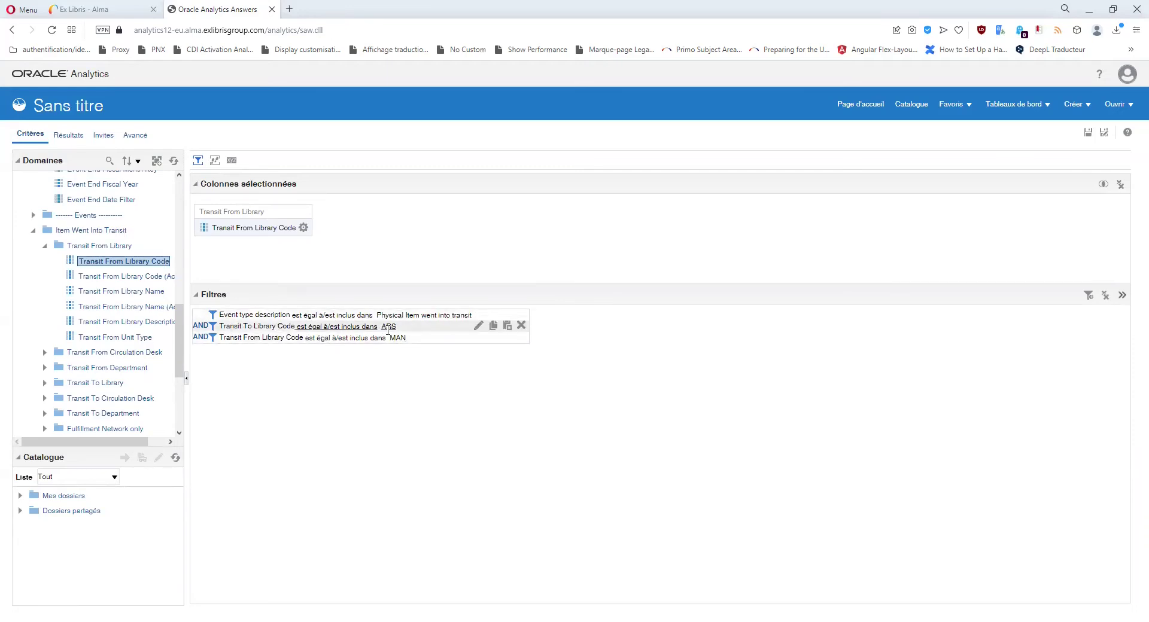
{"action": "left_click", "coordinate": [303, 227]}
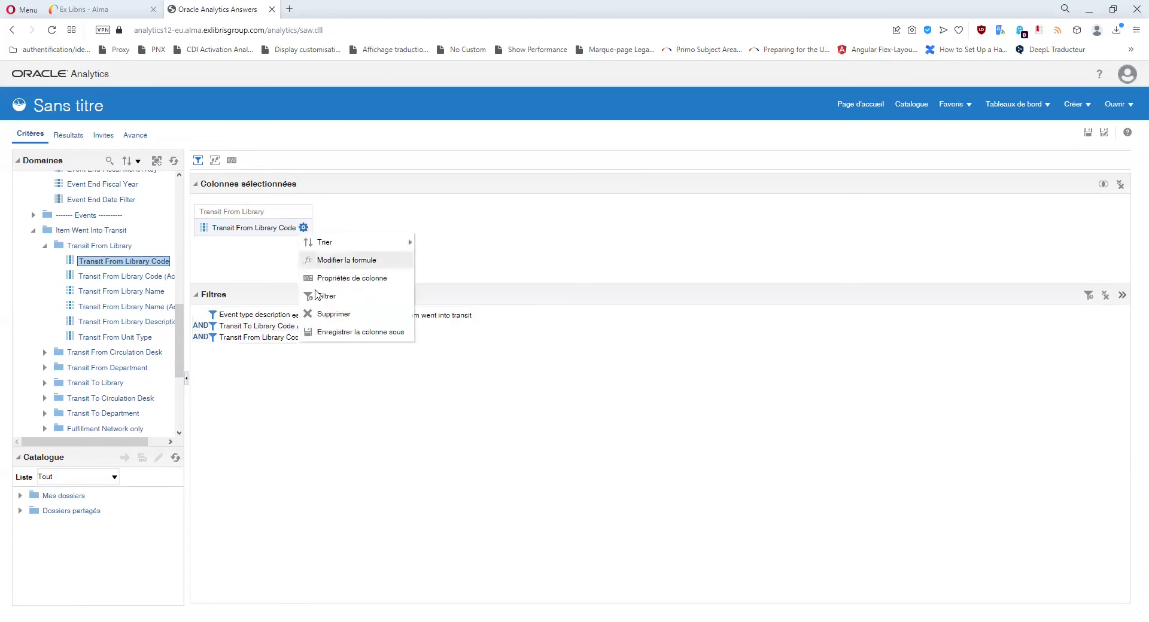
{"action": "left_click", "coordinate": [326, 316]}
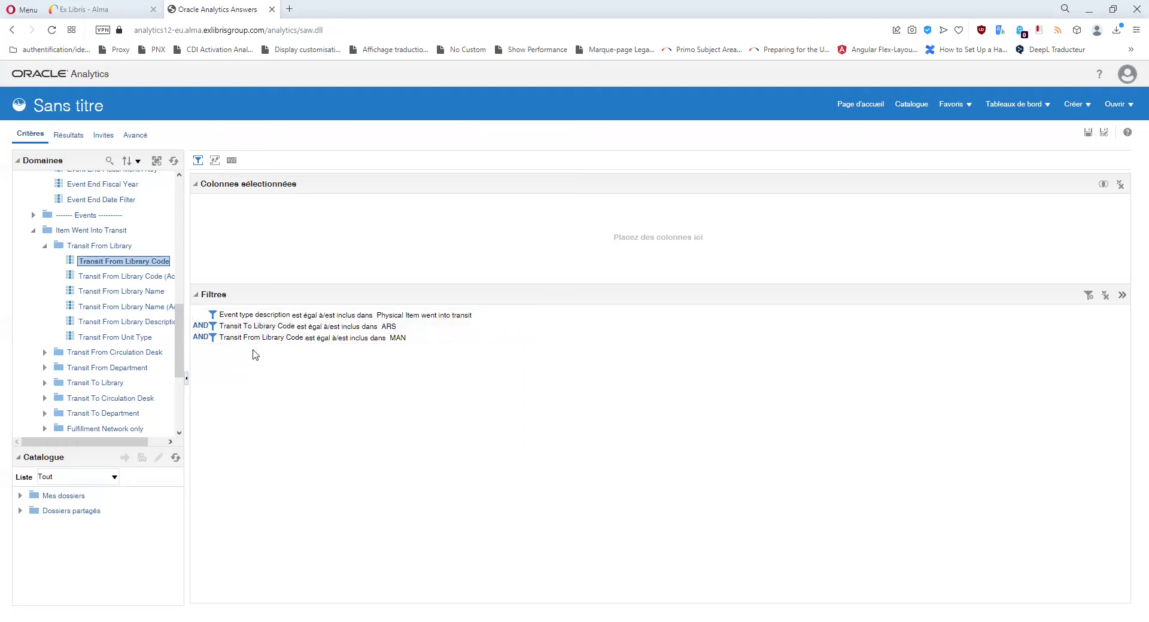
Look through the Physical Item Details (Current) and Item Permanent Location folders for a field identifying the item's library.
{"action": "scroll", "coordinate": [75, 329], "scroll_direction": "up", "scroll_amount": 6}
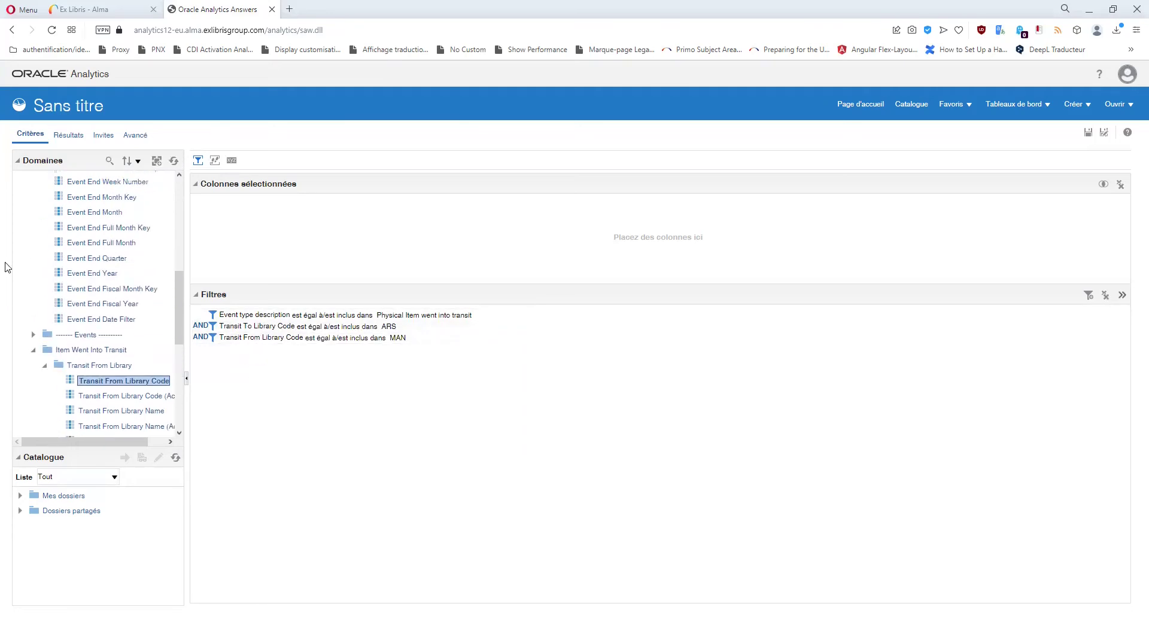
{"action": "left_click", "coordinate": [33, 209]}
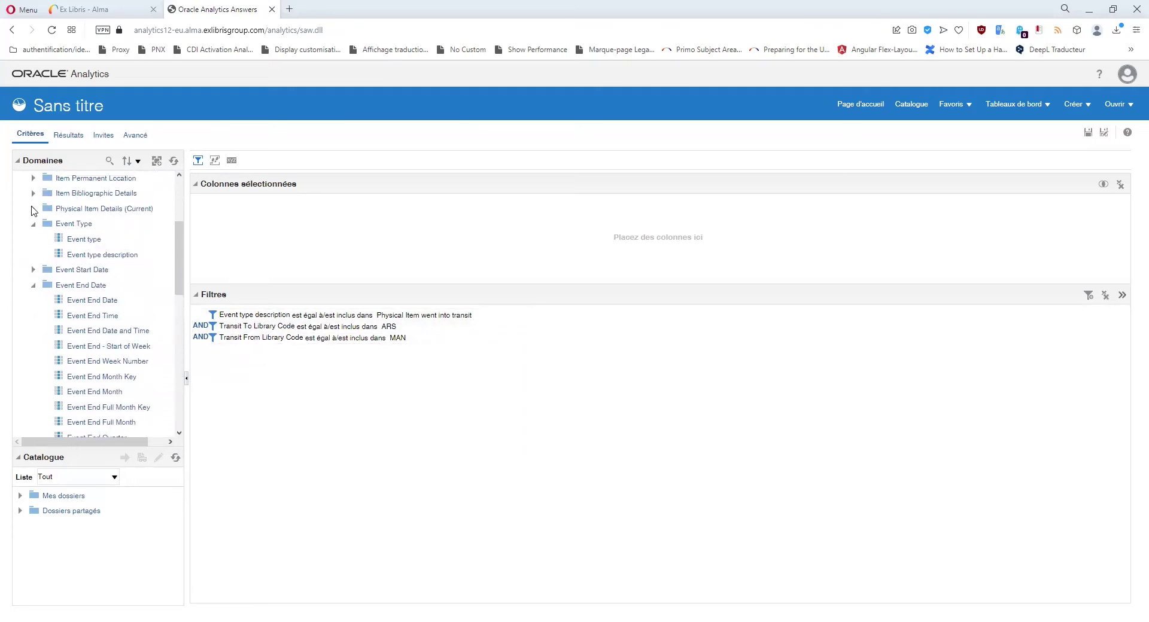
{"action": "scroll", "coordinate": [72, 238], "scroll_direction": "up", "scroll_amount": 2}
{"action": "scroll", "coordinate": [77, 253], "scroll_direction": "down", "scroll_amount": 4}
{"action": "scroll", "coordinate": [75, 258], "scroll_direction": "down", "scroll_amount": 3}
{"action": "scroll", "coordinate": [75, 259], "scroll_direction": "up", "scroll_amount": 4}
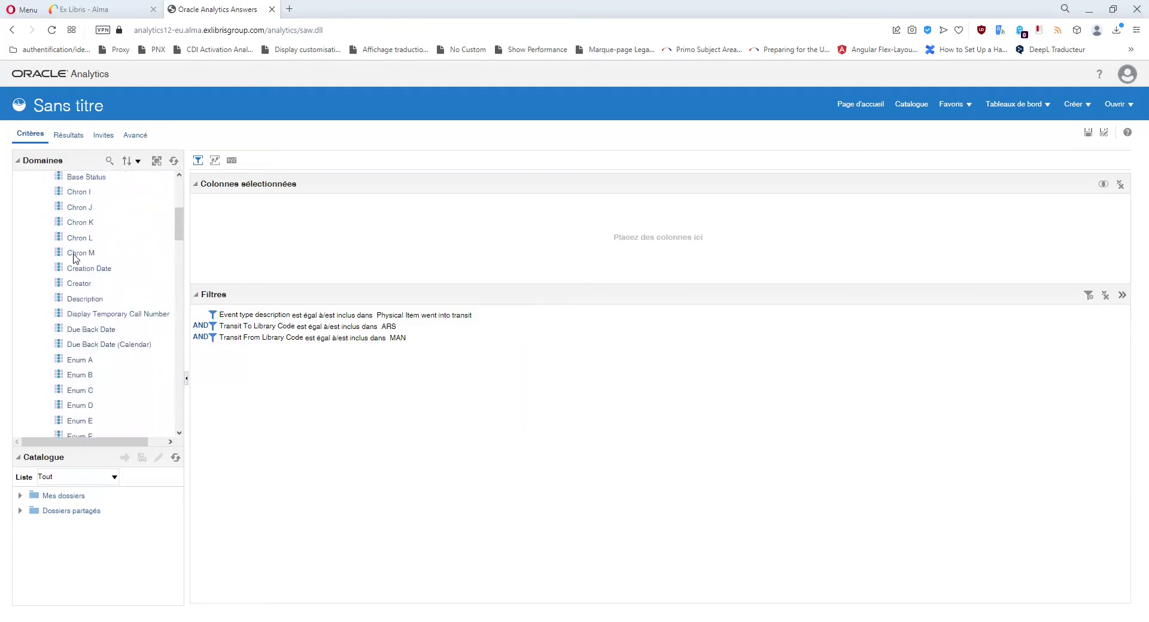
{"action": "scroll", "coordinate": [76, 258], "scroll_direction": "up", "scroll_amount": 2}
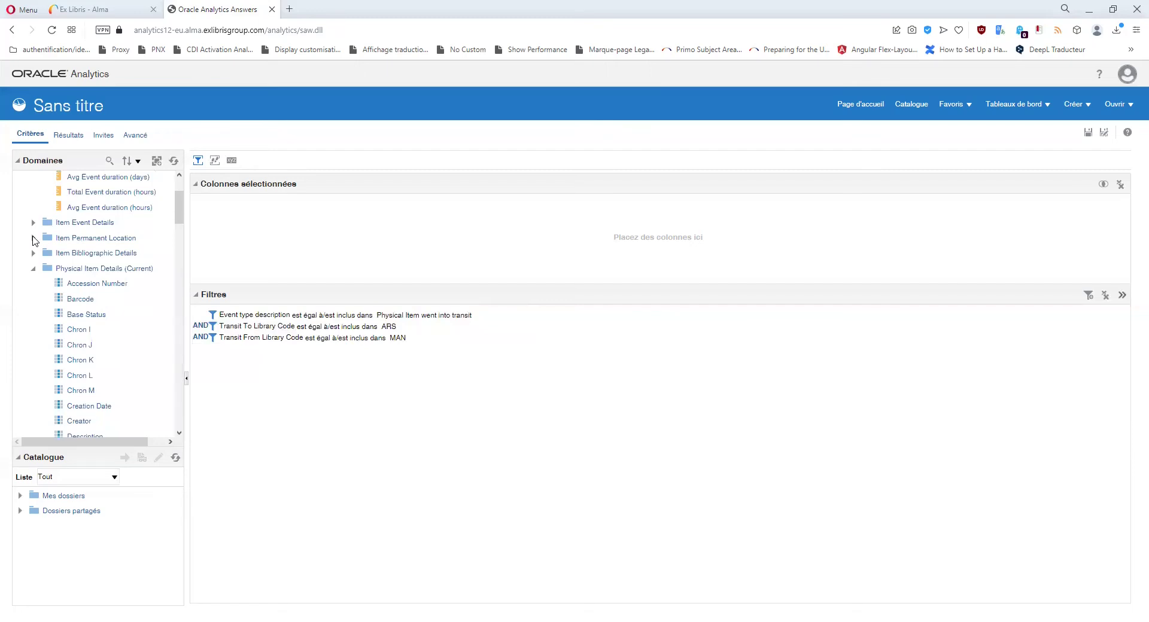
{"action": "left_click", "coordinate": [33, 238]}
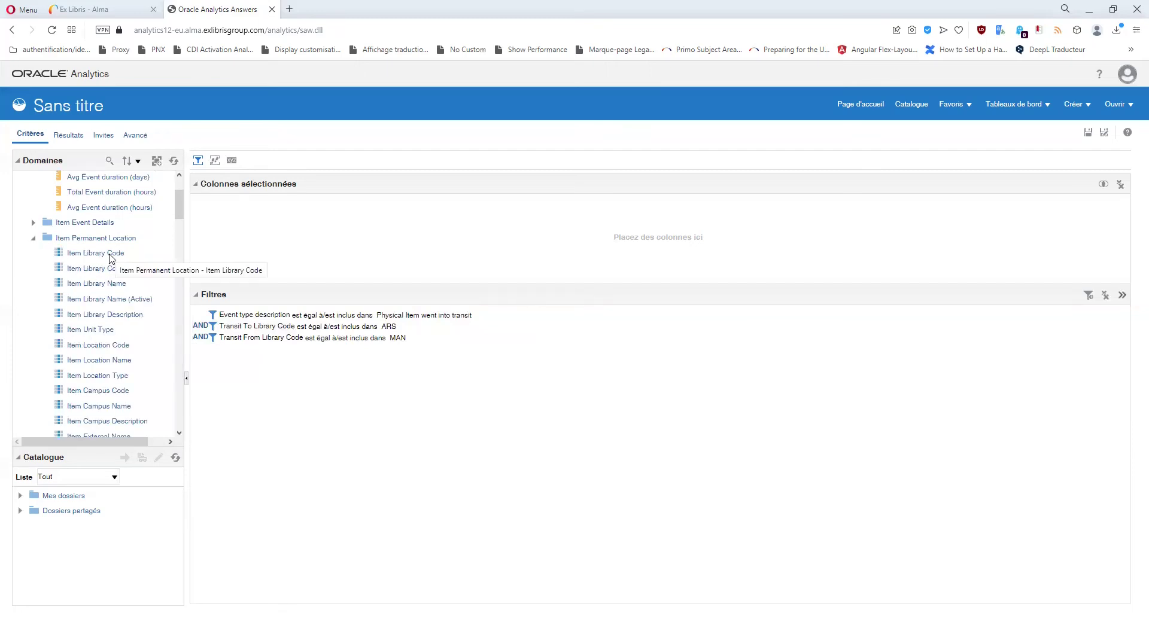
{"action": "left_click", "coordinate": [87, 256]}
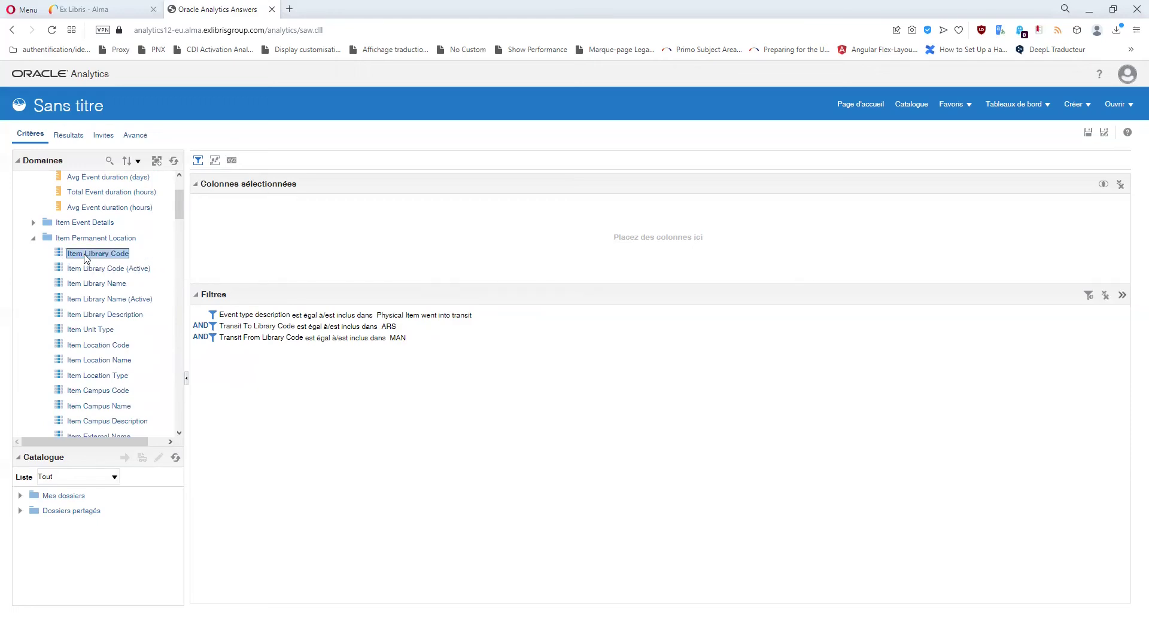
{"action": "left_click", "coordinate": [33, 238]}
{"action": "scroll", "coordinate": [69, 282], "scroll_direction": "down", "scroll_amount": 10}
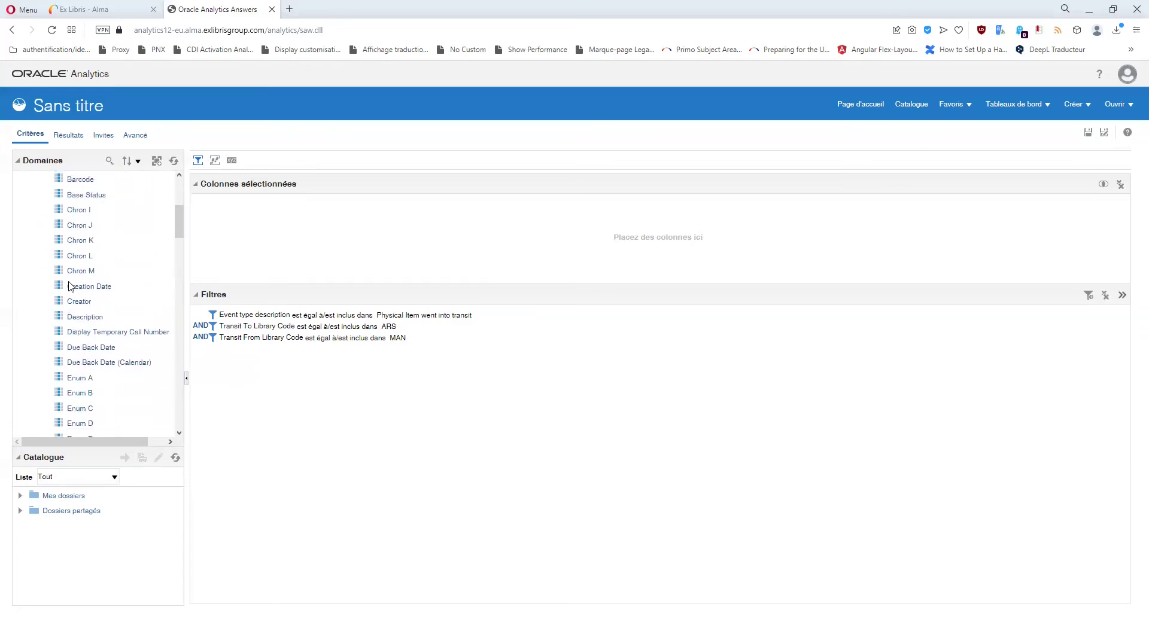
{"action": "scroll", "coordinate": [78, 286], "scroll_direction": "down", "scroll_amount": 2}
{"action": "scroll", "coordinate": [81, 293], "scroll_direction": "down", "scroll_amount": 2}
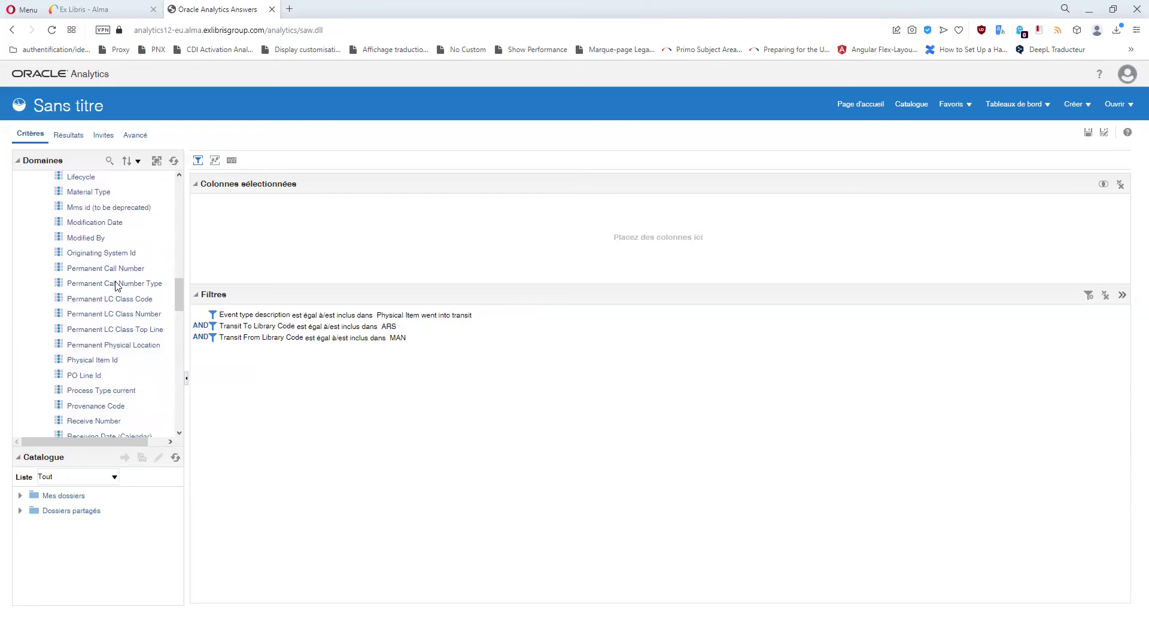
{"action": "scroll", "coordinate": [116, 290], "scroll_direction": "up", "scroll_amount": 1}
{"action": "scroll", "coordinate": [116, 293], "scroll_direction": "up", "scroll_amount": 2}
{"action": "scroll", "coordinate": [113, 297], "scroll_direction": "down", "scroll_amount": 3}
{"action": "scroll", "coordinate": [99, 350], "scroll_direction": "up", "scroll_amount": 5}
{"action": "scroll", "coordinate": [90, 353], "scroll_direction": "up", "scroll_amount": 8}
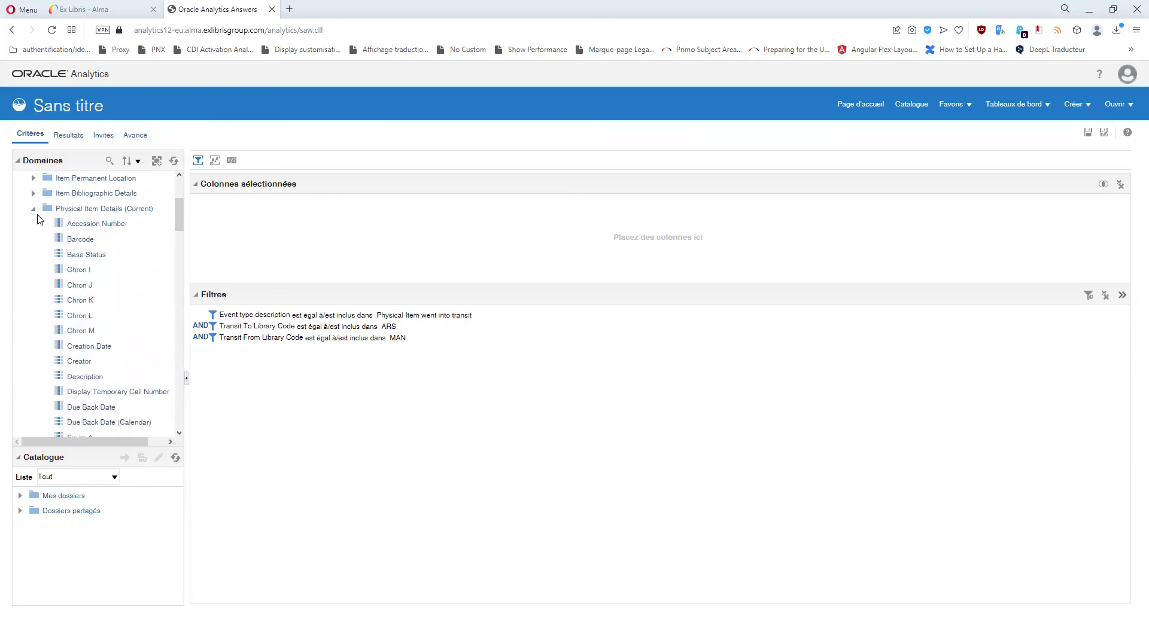
{"action": "scroll", "coordinate": [37, 217], "scroll_direction": "up", "scroll_amount": 1}
Add the Item Library Code column from the Item Permanent Location folder to the analysis.
{"action": "left_click", "coordinate": [33, 238]}
{"action": "left_click", "coordinate": [97, 253]}
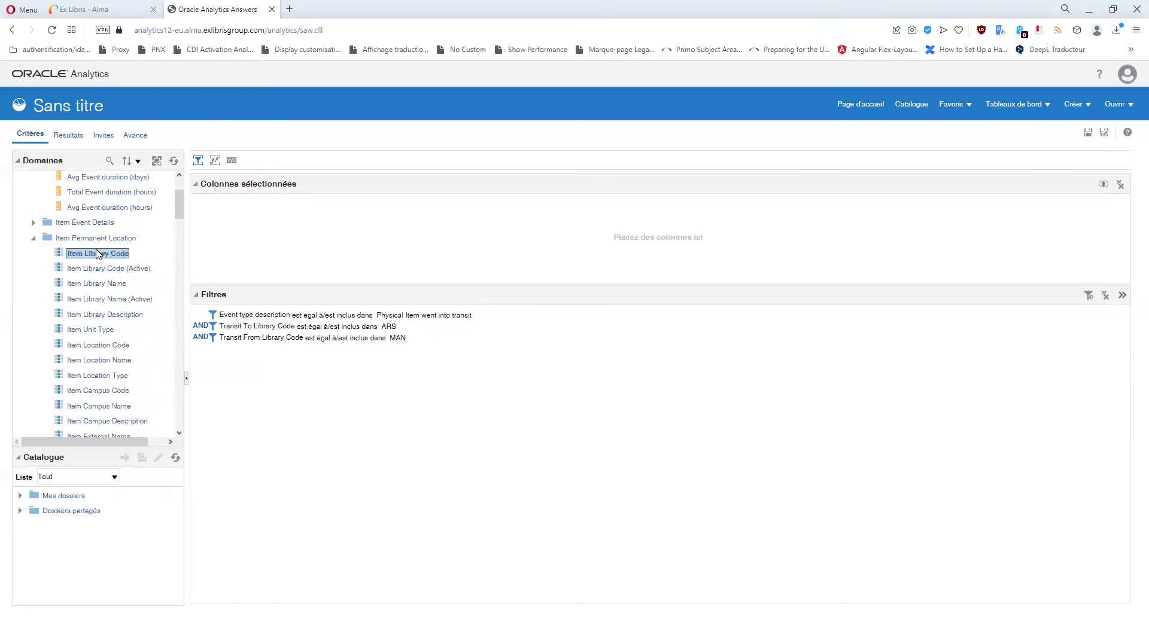
{"action": "double_click", "coordinate": [97, 253]}
Filter Item Library Code on MAN and remove its column, keeping the filter.
{"action": "left_click", "coordinate": [275, 227]}
{"action": "left_click", "coordinate": [300, 295]}
{"action": "left_click", "coordinate": [543, 308]}
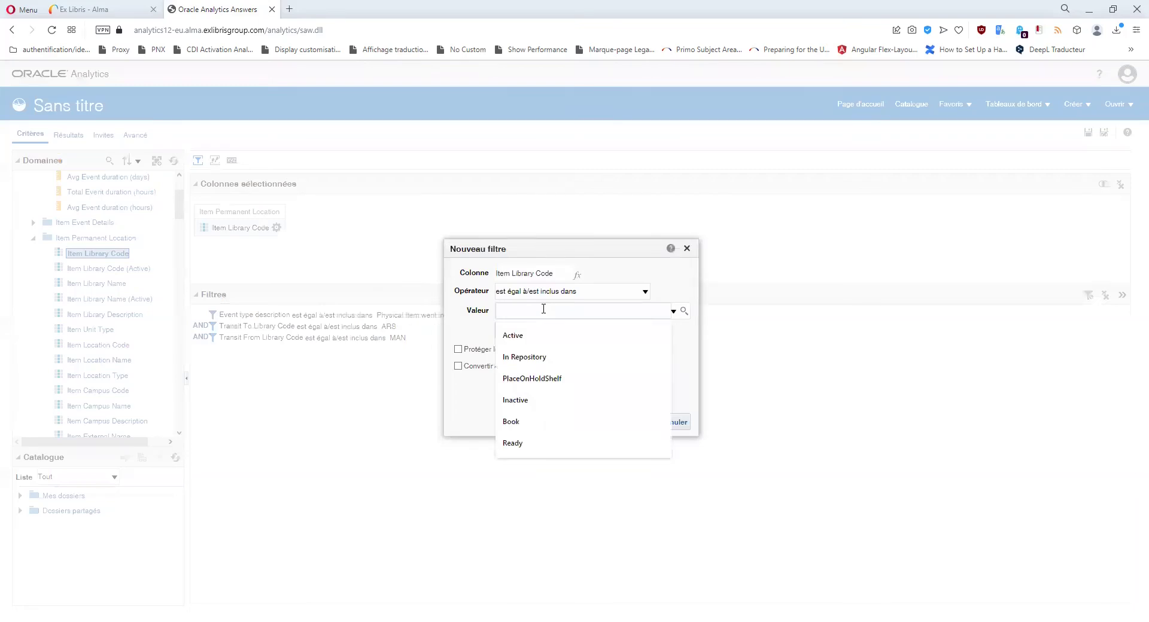
{"action": "type", "text": "MAN"}
{"action": "left_click", "coordinate": [647, 421]}
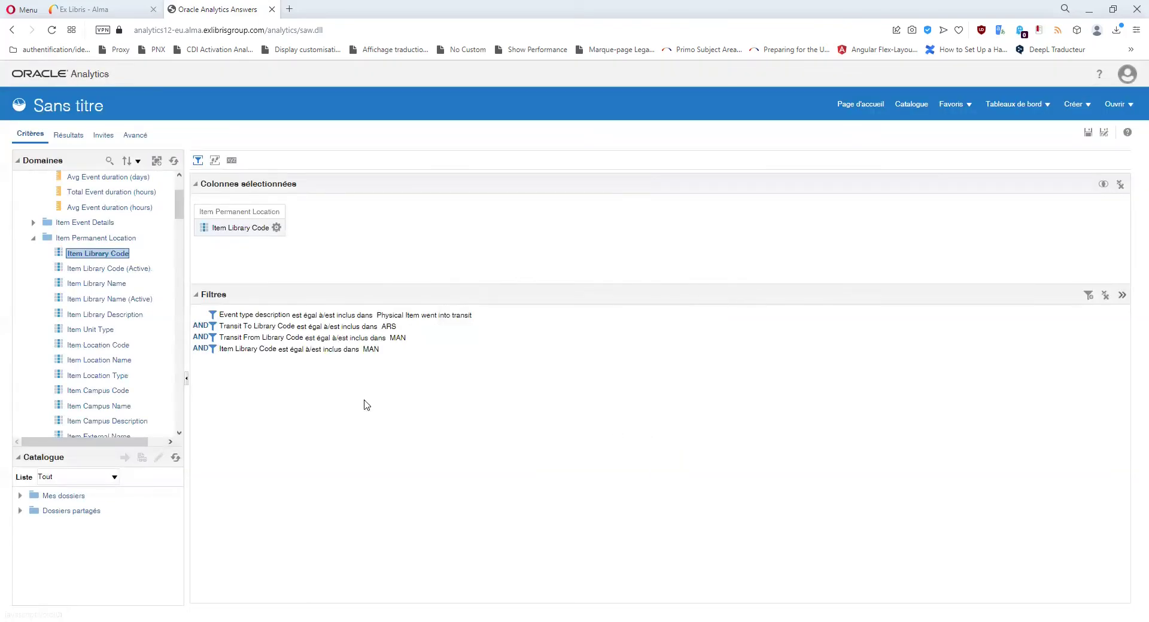
{"action": "left_click", "coordinate": [276, 228]}
{"action": "left_click", "coordinate": [287, 313]}
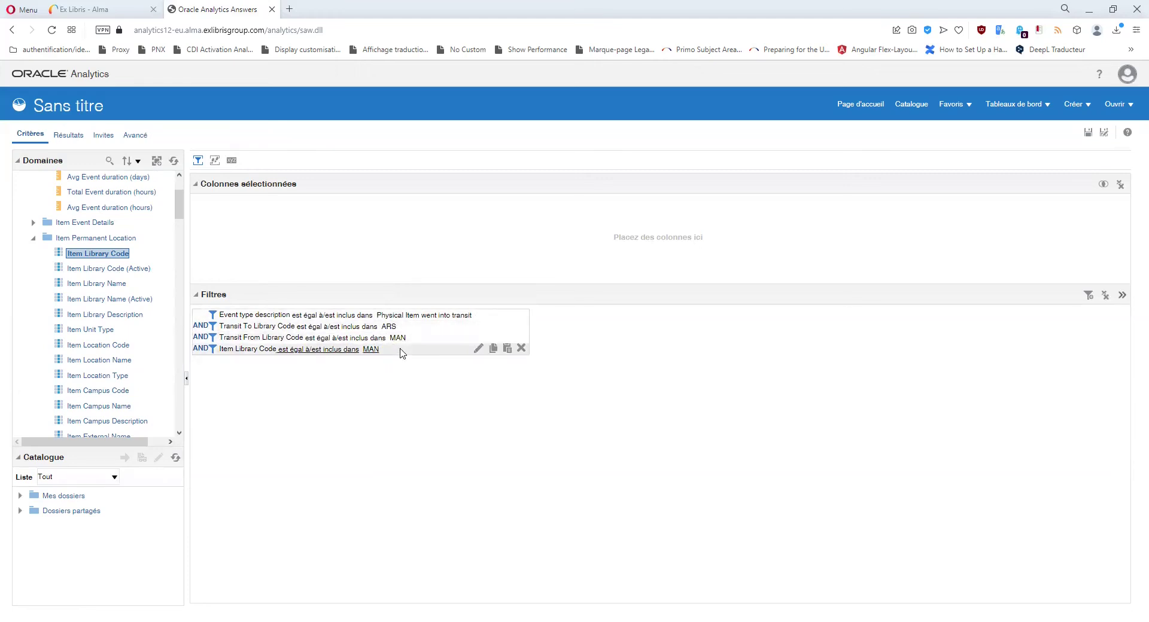
Delete the Item Library Code filter from the analysis.
{"action": "left_click", "coordinate": [521, 349]}
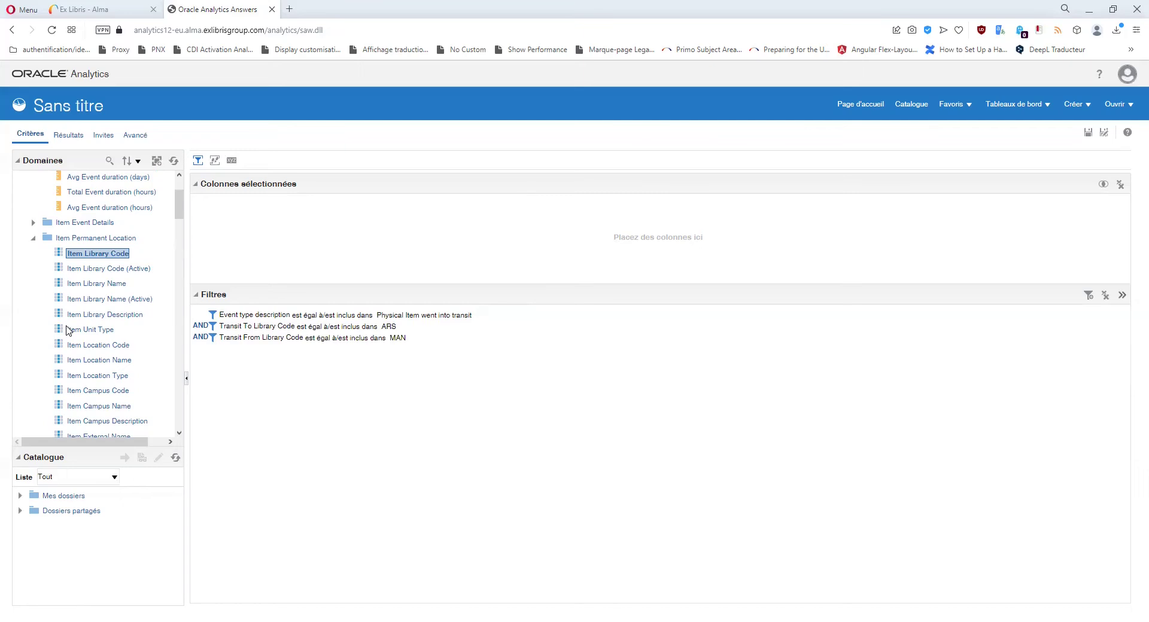
Add the Avg Event duration (days) measure from Item Event Measures and display the analysis results.
{"action": "scroll", "coordinate": [67, 329], "scroll_direction": "up", "scroll_amount": 3}
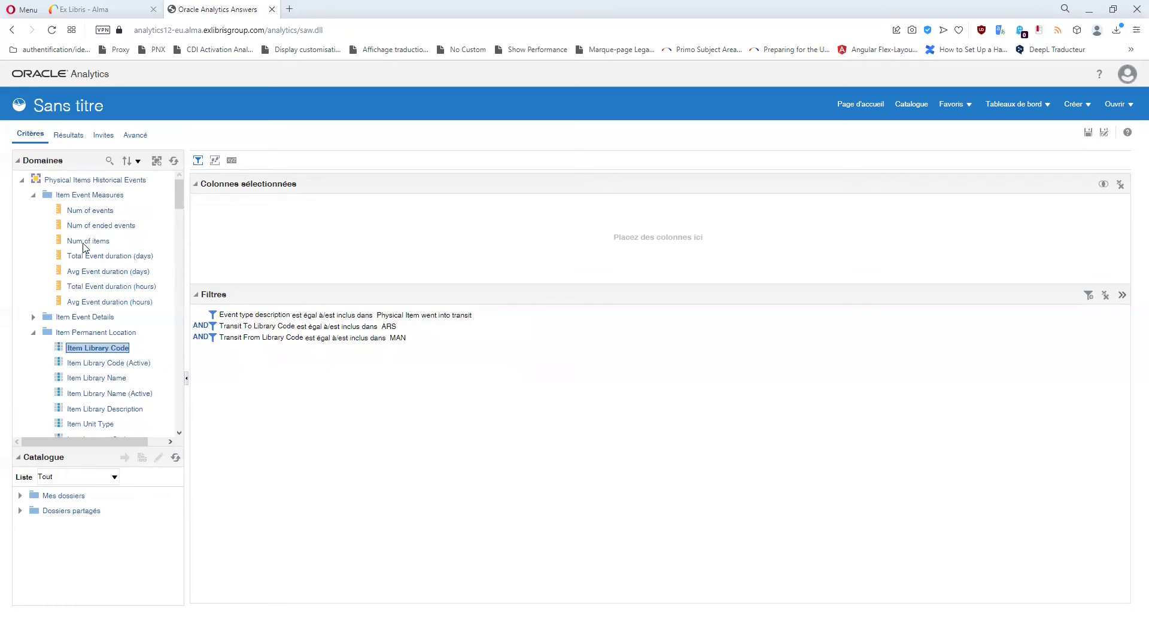
{"action": "double_click", "coordinate": [115, 272]}
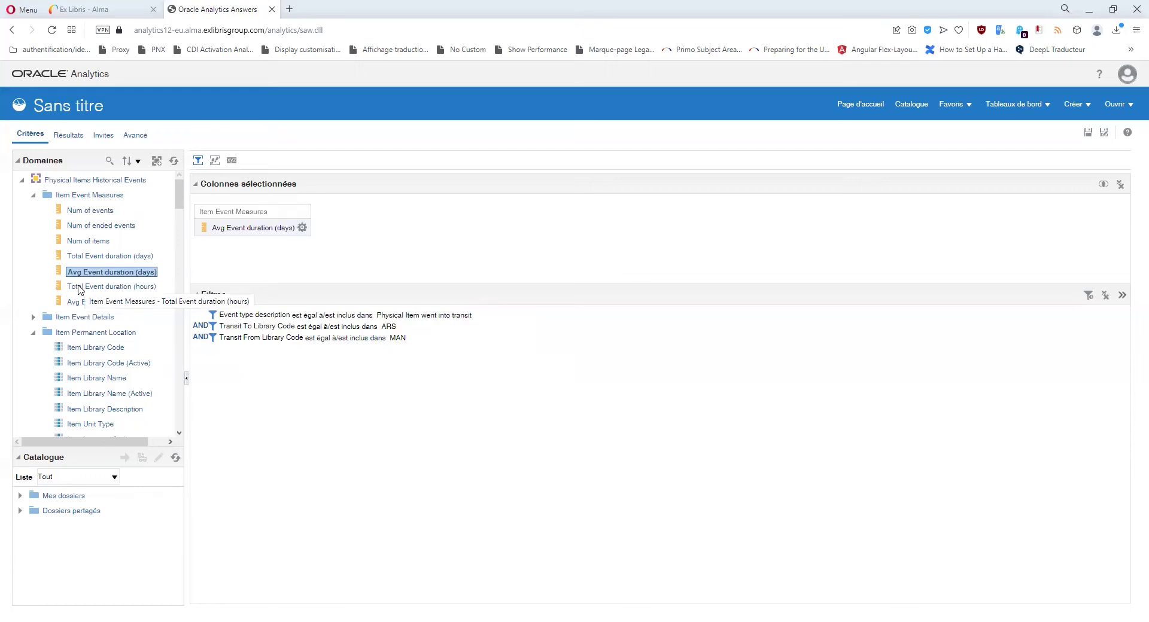
{"action": "left_click", "coordinate": [69, 135]}
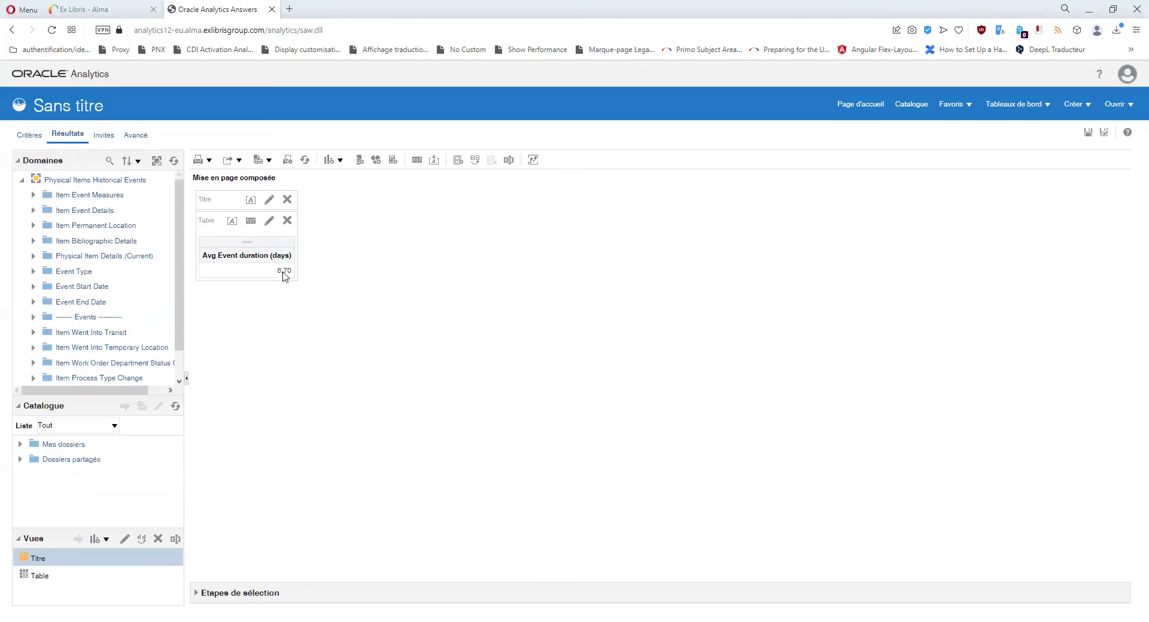
Replace the Avg Event duration (days) column with Avg Event duration (hours) and display the results.
{"action": "left_click", "coordinate": [30, 135]}
{"action": "left_click", "coordinate": [298, 228]}
{"action": "left_click", "coordinate": [317, 314]}
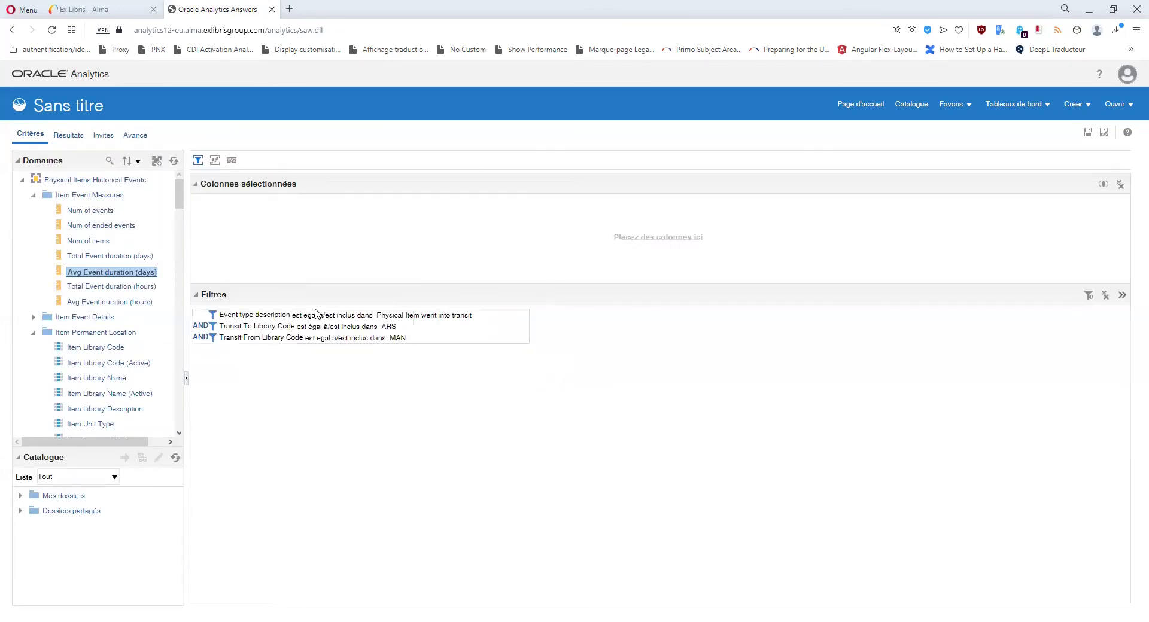
{"action": "double_click", "coordinate": [110, 302]}
{"action": "left_click", "coordinate": [68, 134]}
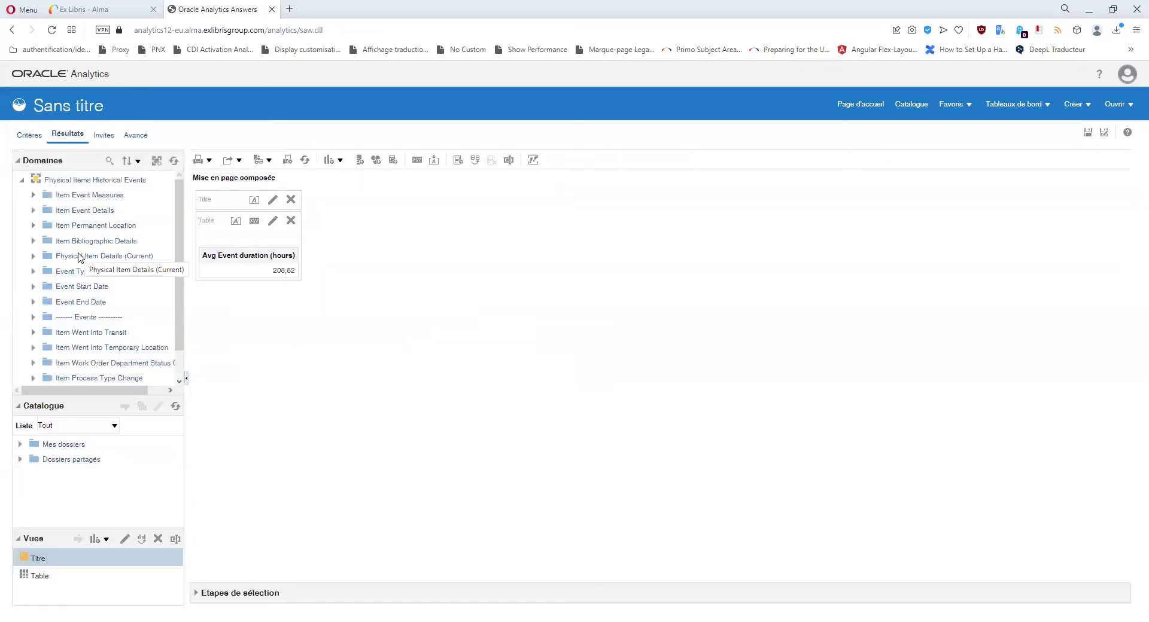
Return to the criteria and replace the Avg Event duration (hours) column with Avg Event duration (days).
{"action": "left_click", "coordinate": [30, 134]}
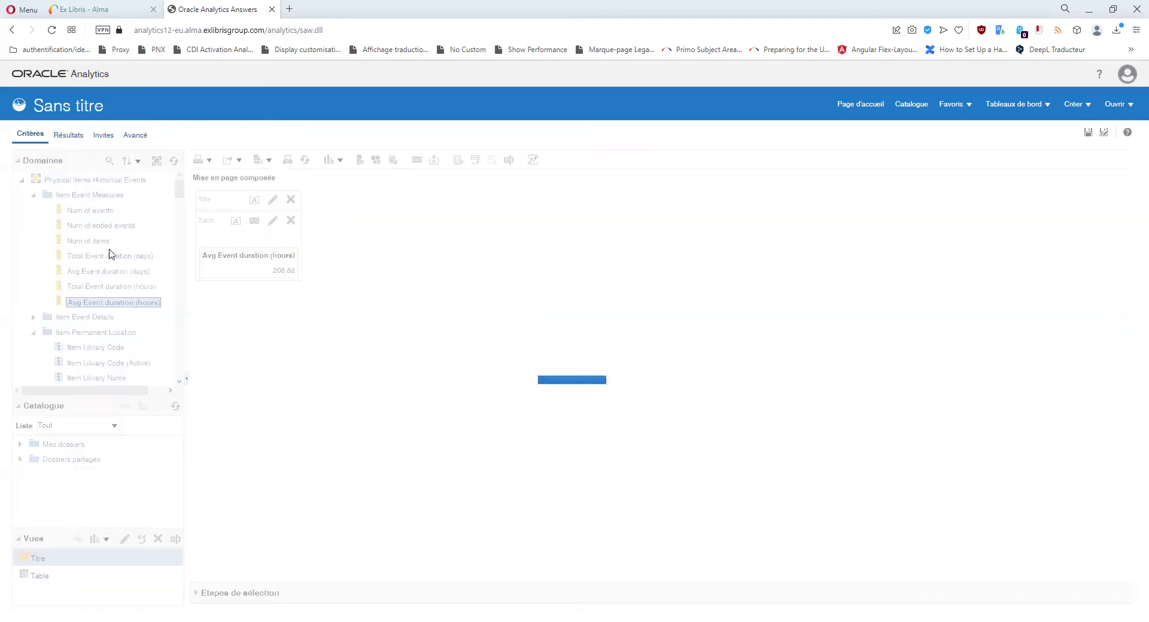
{"action": "left_click", "coordinate": [304, 228]}
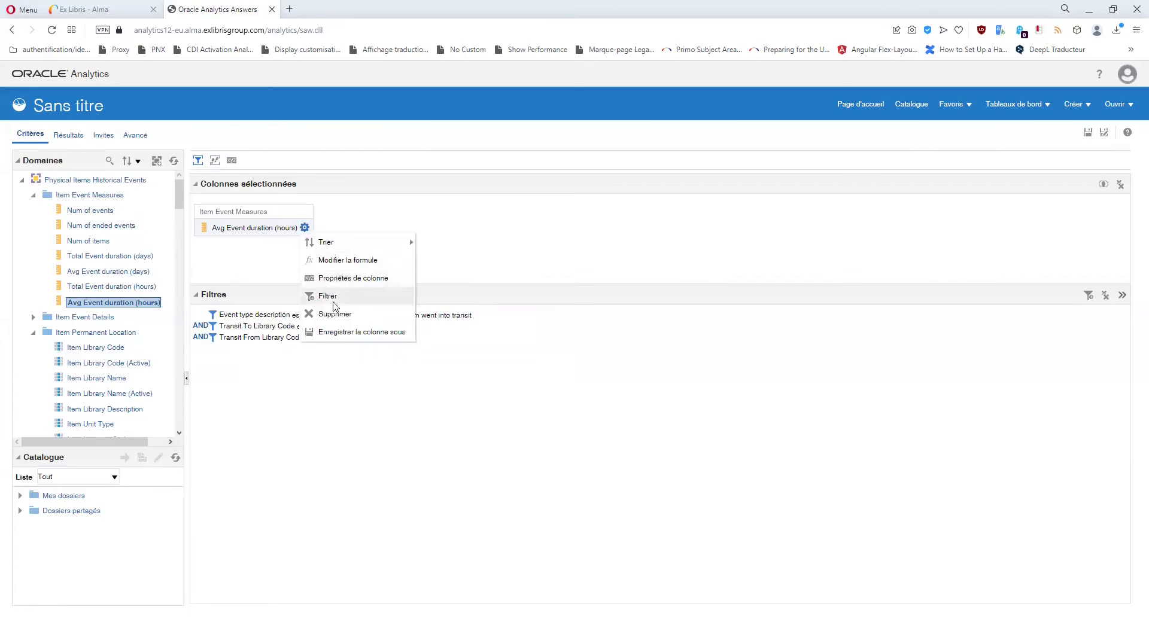
{"action": "left_click", "coordinate": [334, 314]}
{"action": "double_click", "coordinate": [123, 272]}
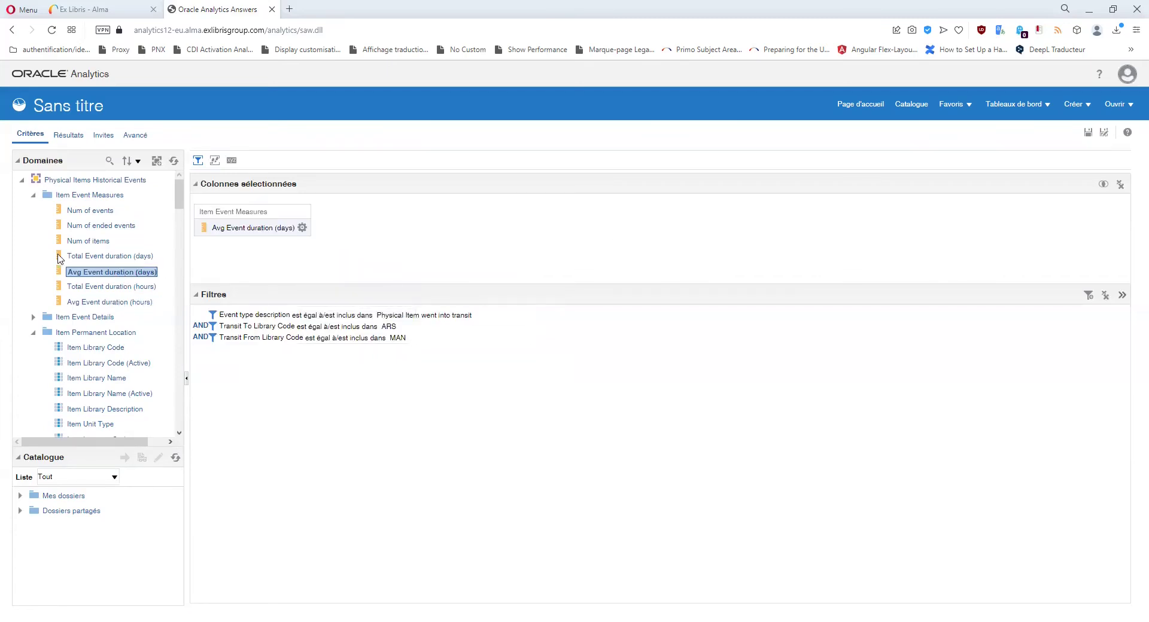
Add the Num of items measure and place it before Avg Event duration (days) in the results table.
{"action": "double_click", "coordinate": [88, 242]}
{"action": "left_click", "coordinate": [67, 134]}
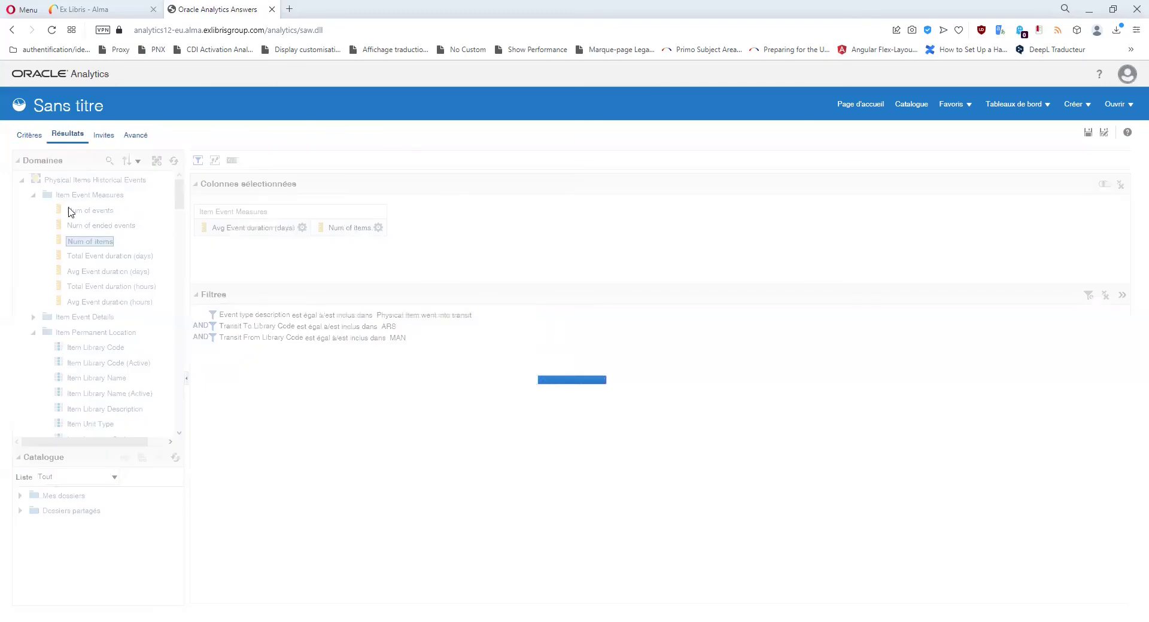
{"action": "left_click_drag", "start_coordinate": [322, 241], "coordinate": [217, 254]}
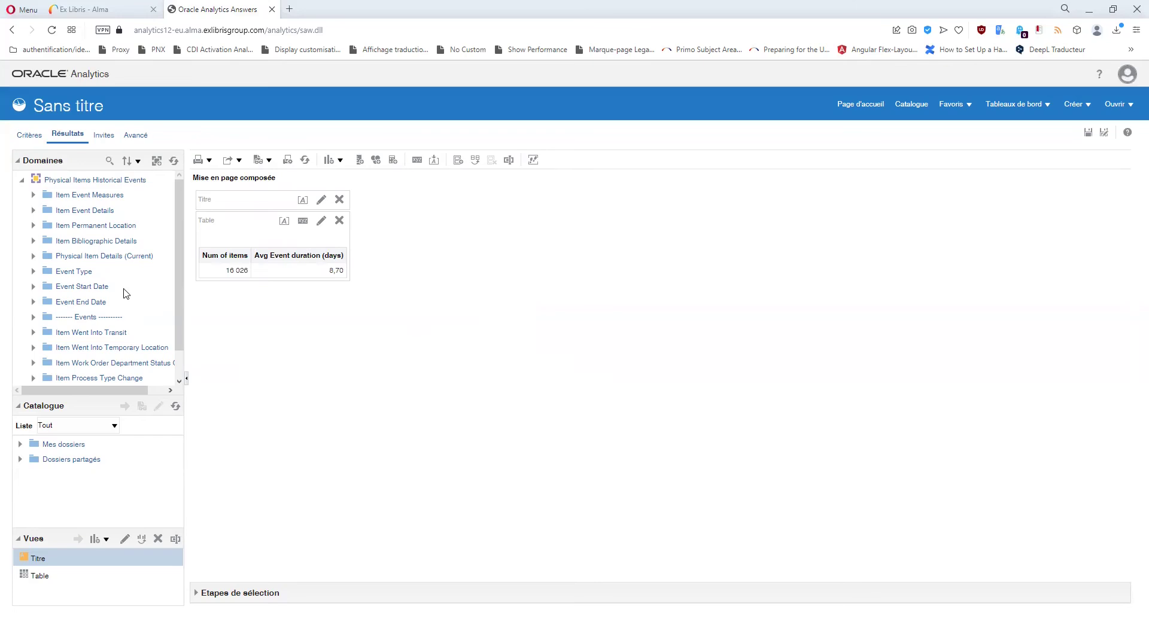
Return to the criteria and add a filter keeping only items whose Item Library Code equals ARS.
{"action": "left_click", "coordinate": [24, 135]}
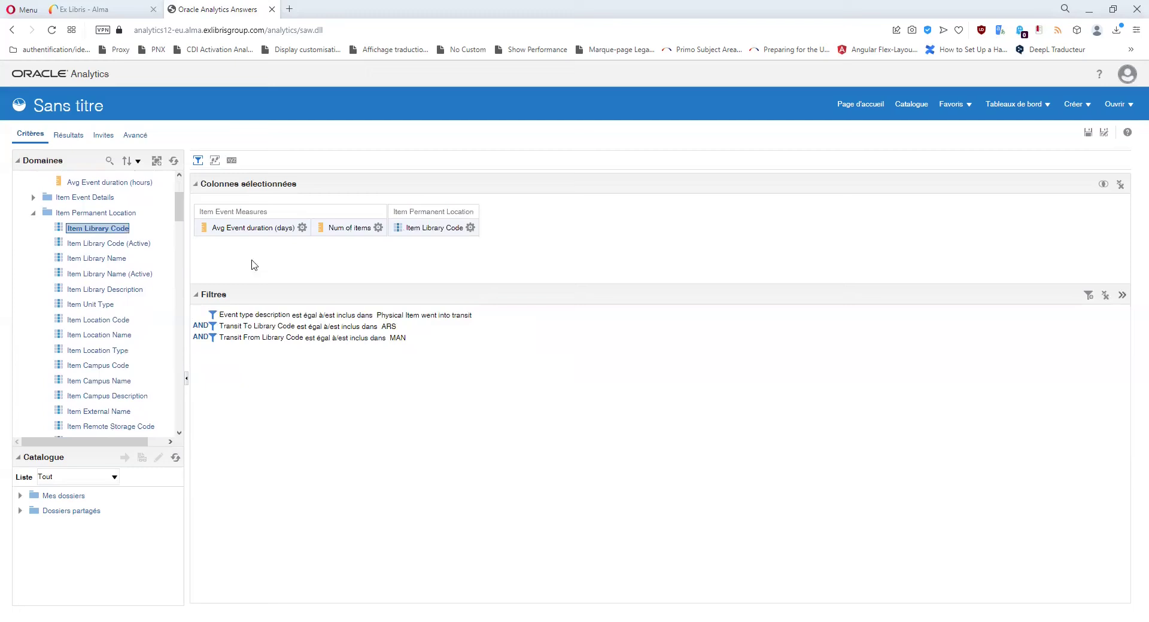
{"action": "left_click", "coordinate": [471, 227]}
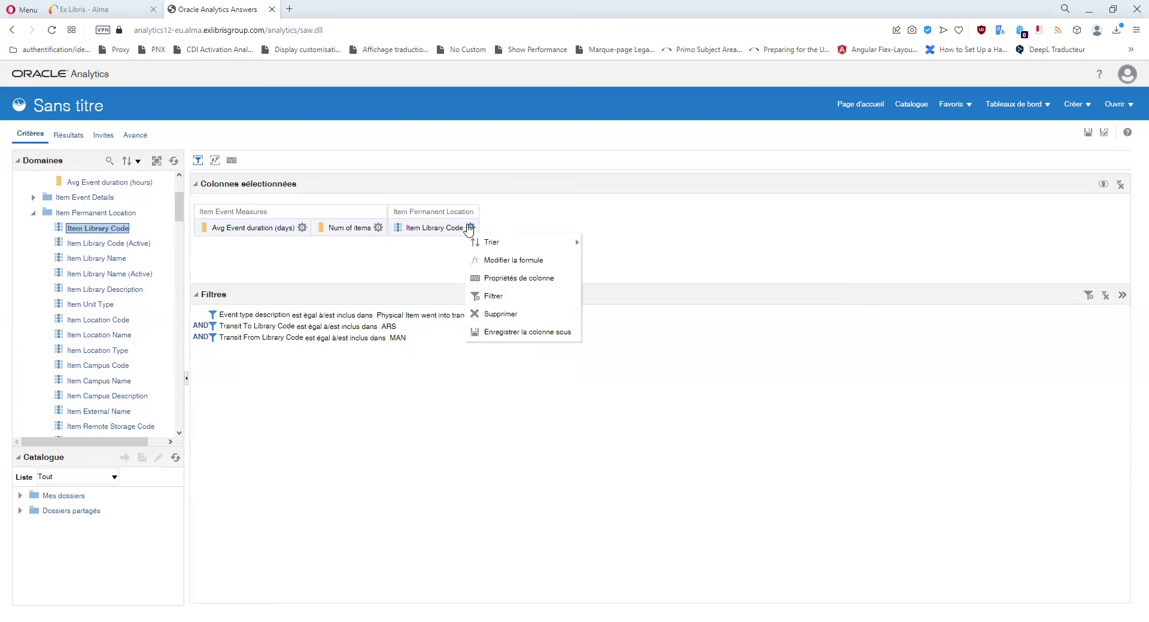
{"action": "left_click", "coordinate": [492, 296]}
{"action": "left_click_drag", "start_coordinate": [533, 251], "coordinate": [648, 203]}
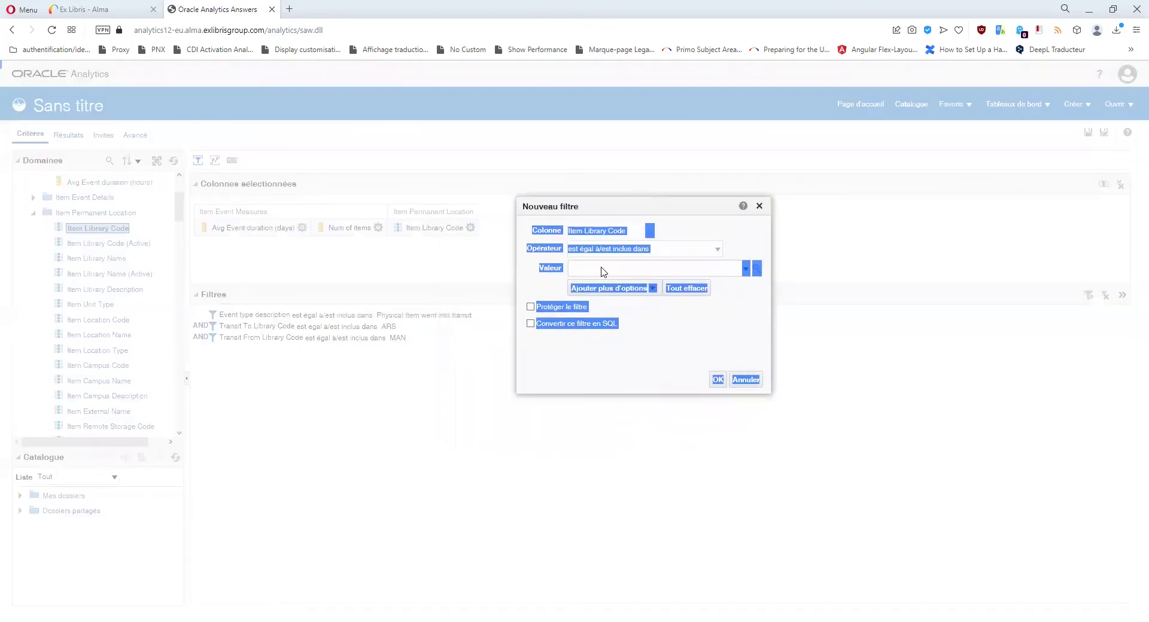
{"action": "left_click", "coordinate": [603, 272]}
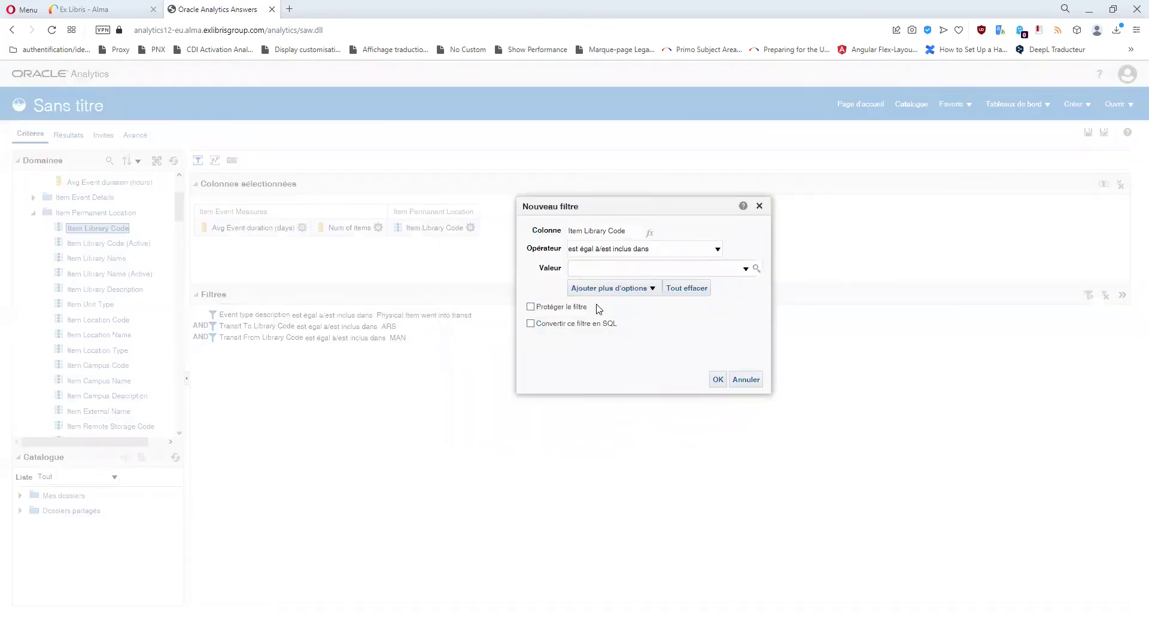
{"action": "left_click", "coordinate": [600, 270]}
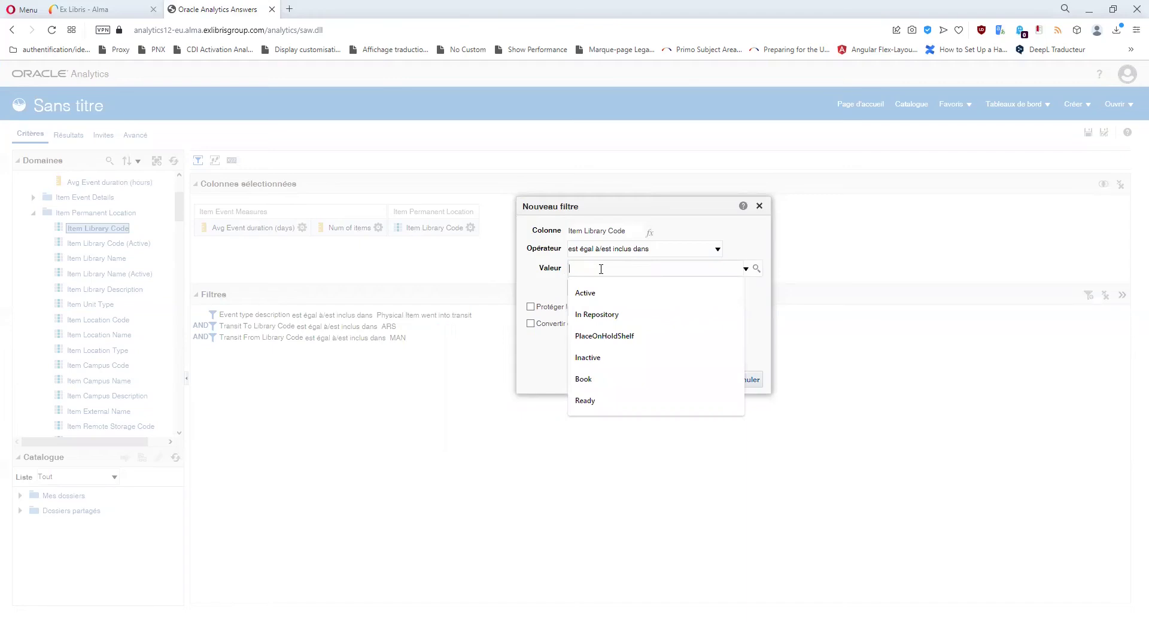
{"action": "type", "text": "ARS"}
{"action": "left_click", "coordinate": [717, 381]}
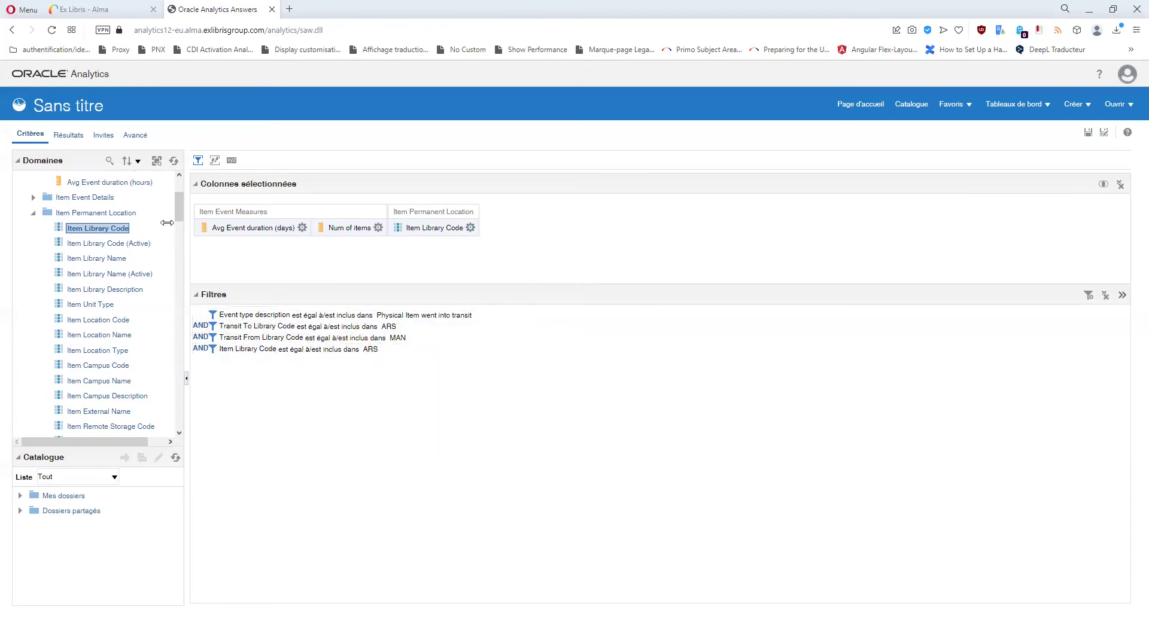
Remove the Item Library Code column while keeping its filter, and check the results against the active filters.
{"action": "left_click", "coordinate": [472, 227]}
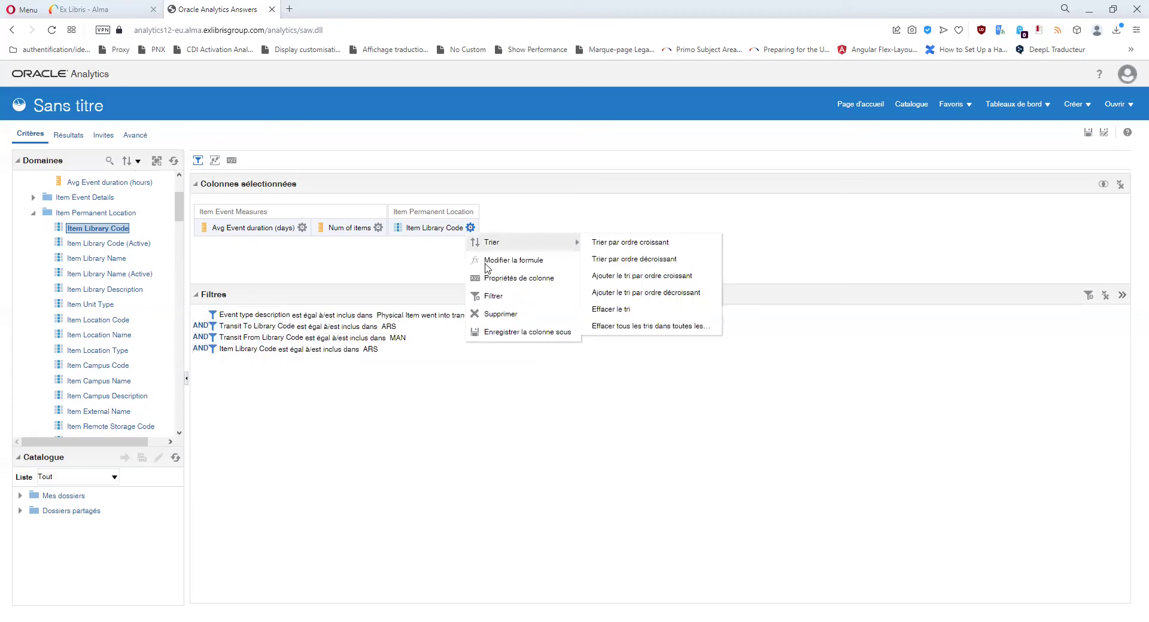
{"action": "left_click", "coordinate": [513, 314]}
{"action": "left_click", "coordinate": [64, 135]}
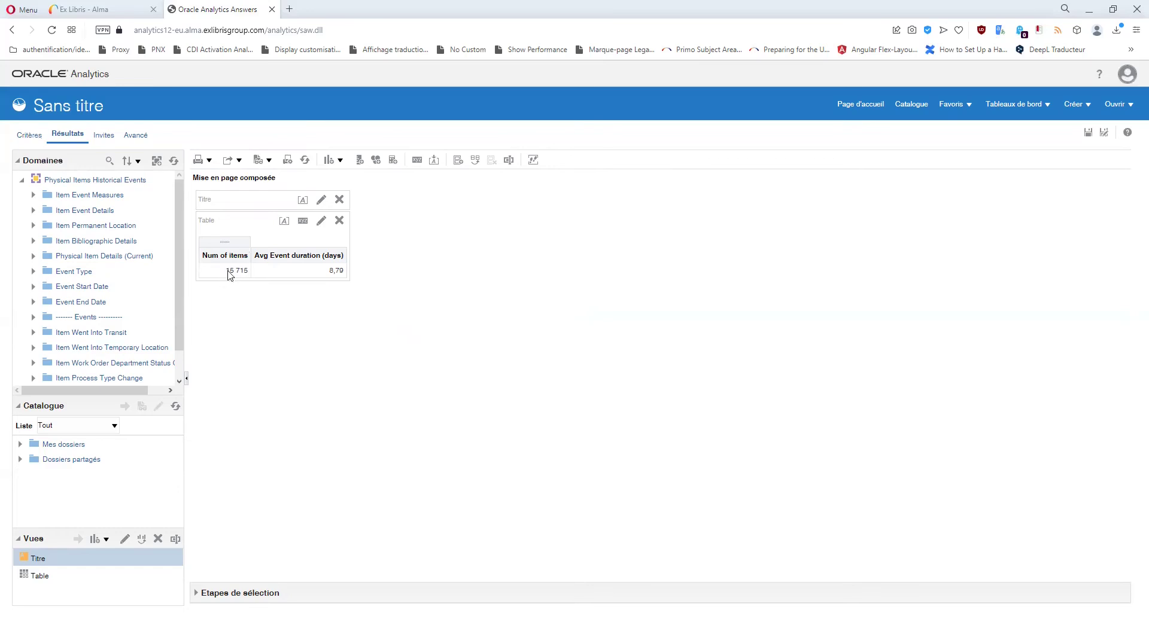
{"action": "left_click", "coordinate": [29, 134]}
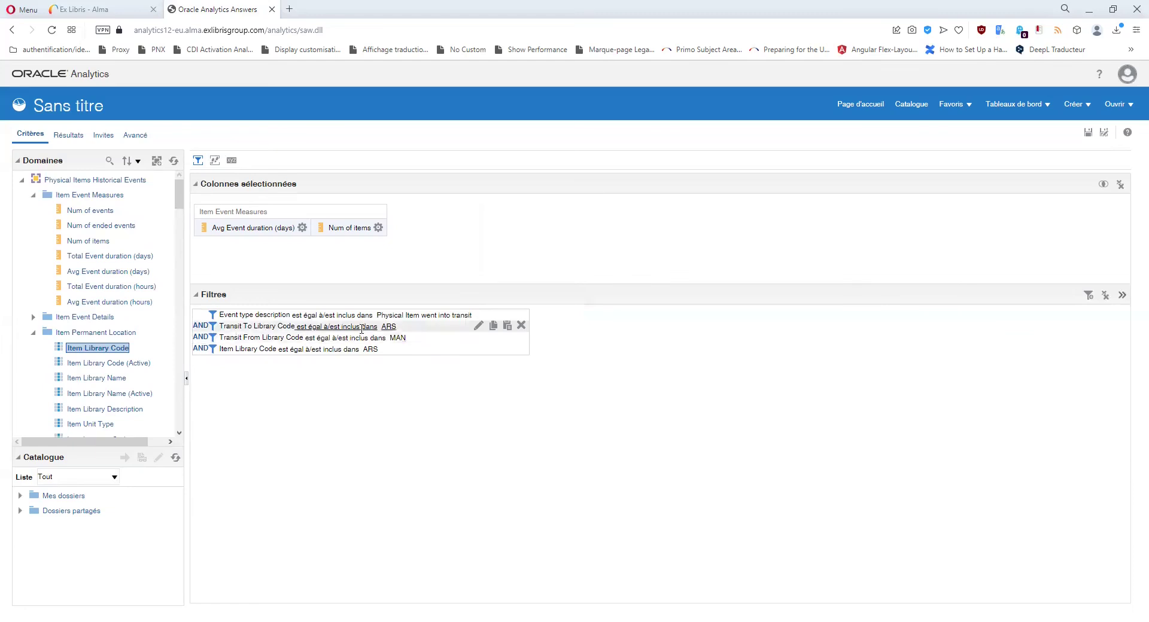
{"action": "left_click", "coordinate": [67, 134]}
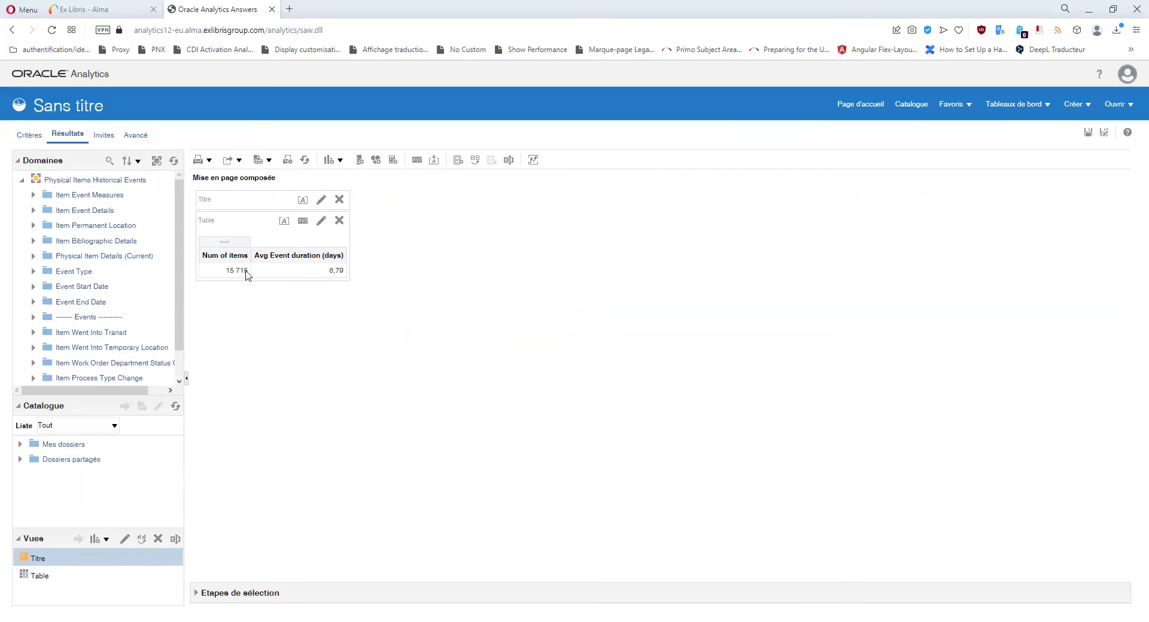
Return to the criteria and remove the Avg Event duration (days) and Num of items columns.
{"action": "left_click", "coordinate": [33, 140]}
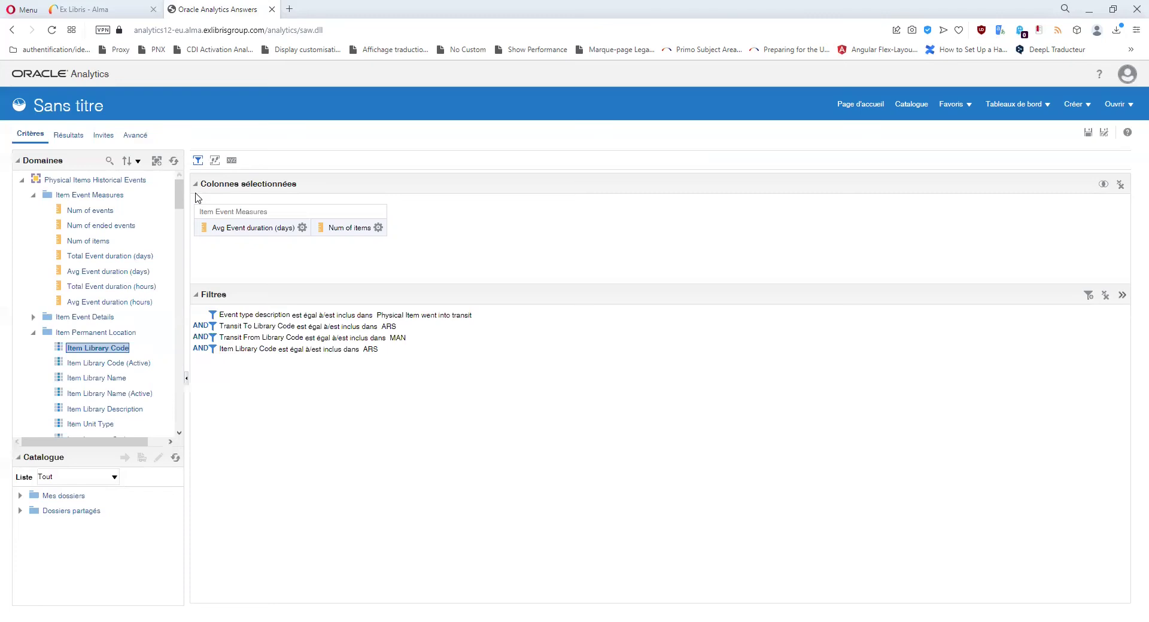
{"action": "left_click", "coordinate": [303, 228]}
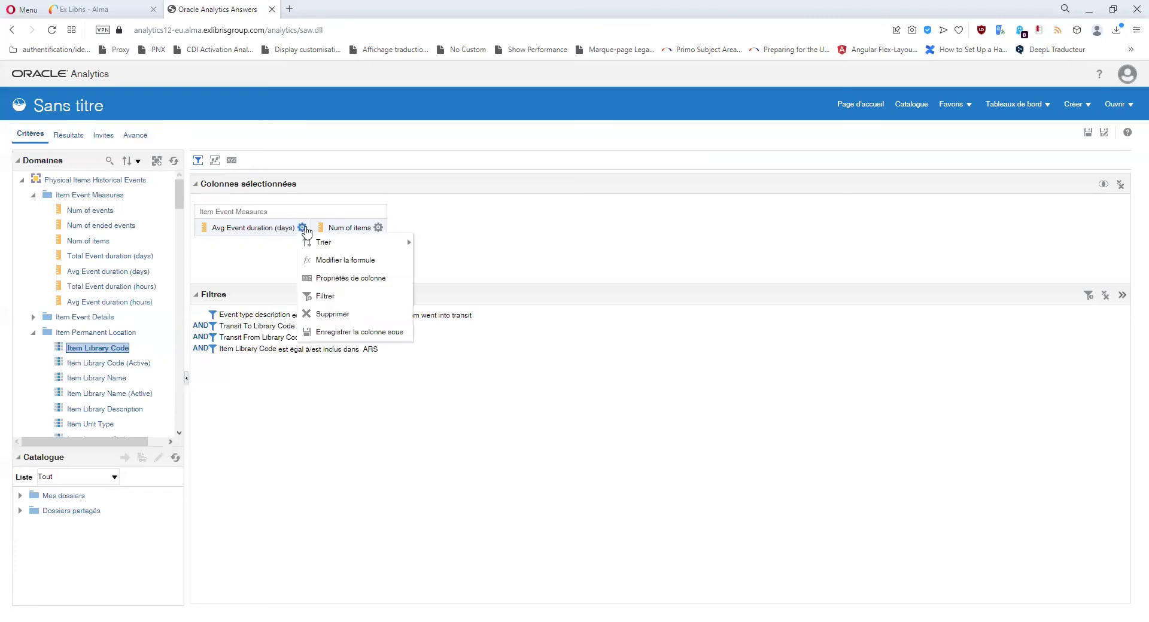
{"action": "left_click", "coordinate": [329, 315]}
{"action": "left_click", "coordinate": [263, 228]}
{"action": "left_click", "coordinate": [282, 310]}
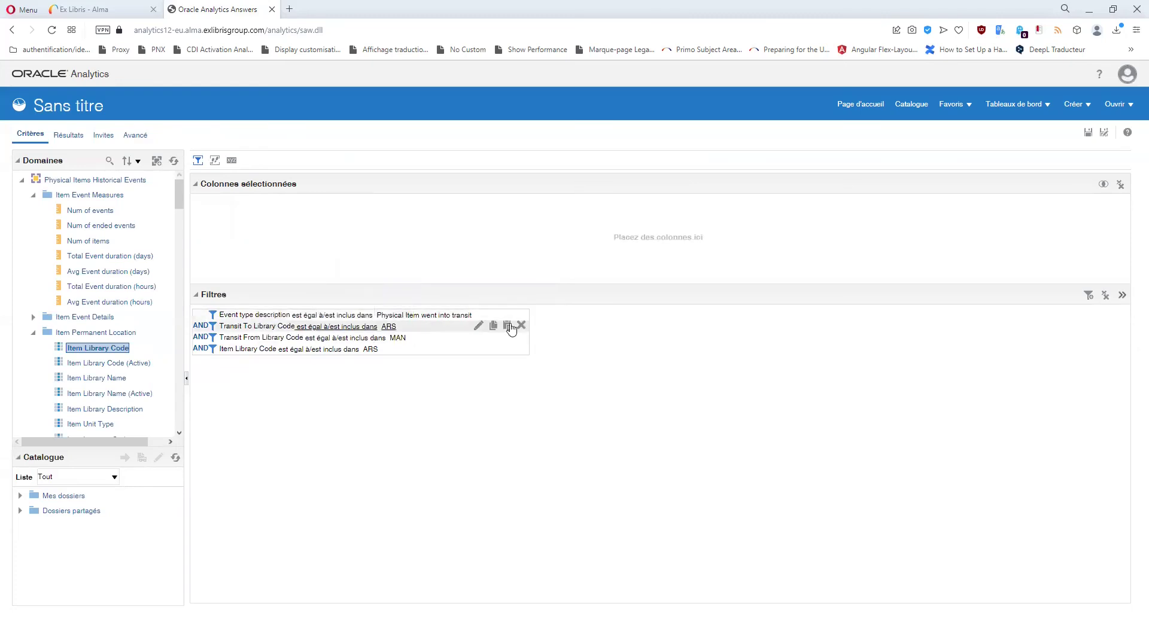
Delete all filters on event type, transit libraries and Item Library Code to empty the analysis.
{"action": "left_click", "coordinate": [522, 315]}
{"action": "left_click", "coordinate": [450, 315]}
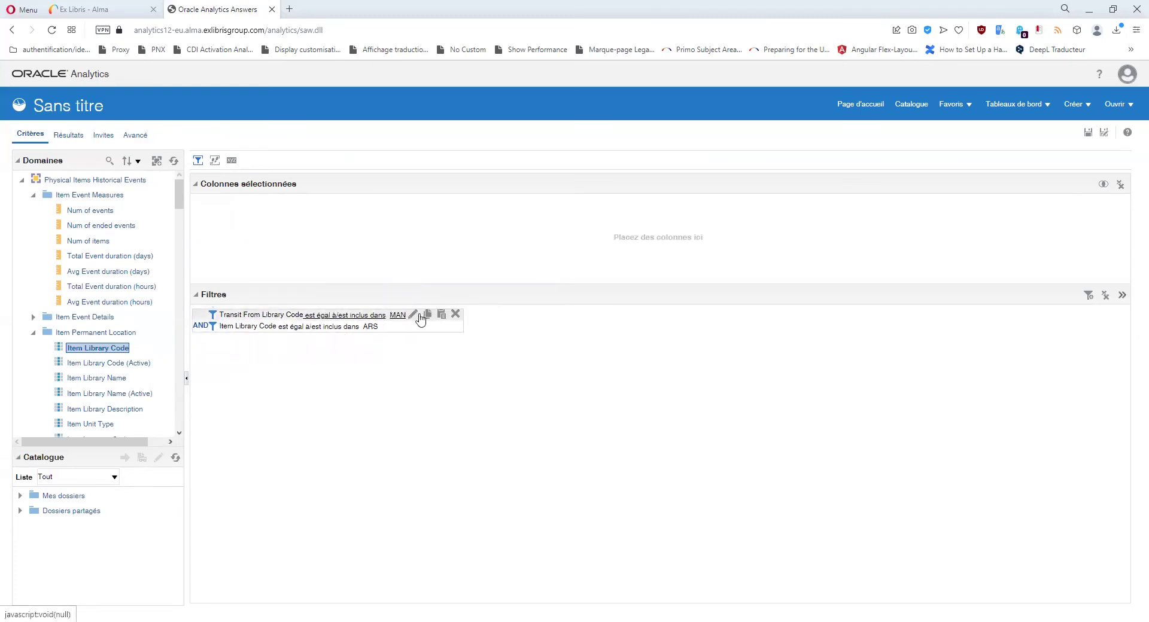
{"action": "left_click", "coordinate": [454, 314]}
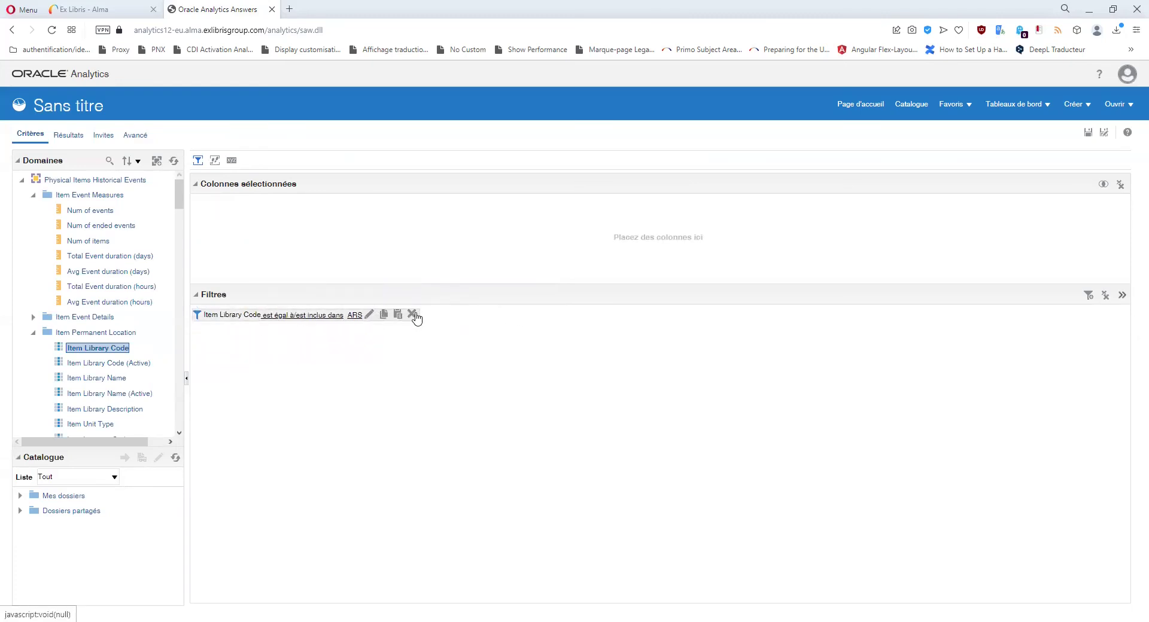
{"action": "left_click", "coordinate": [413, 315]}
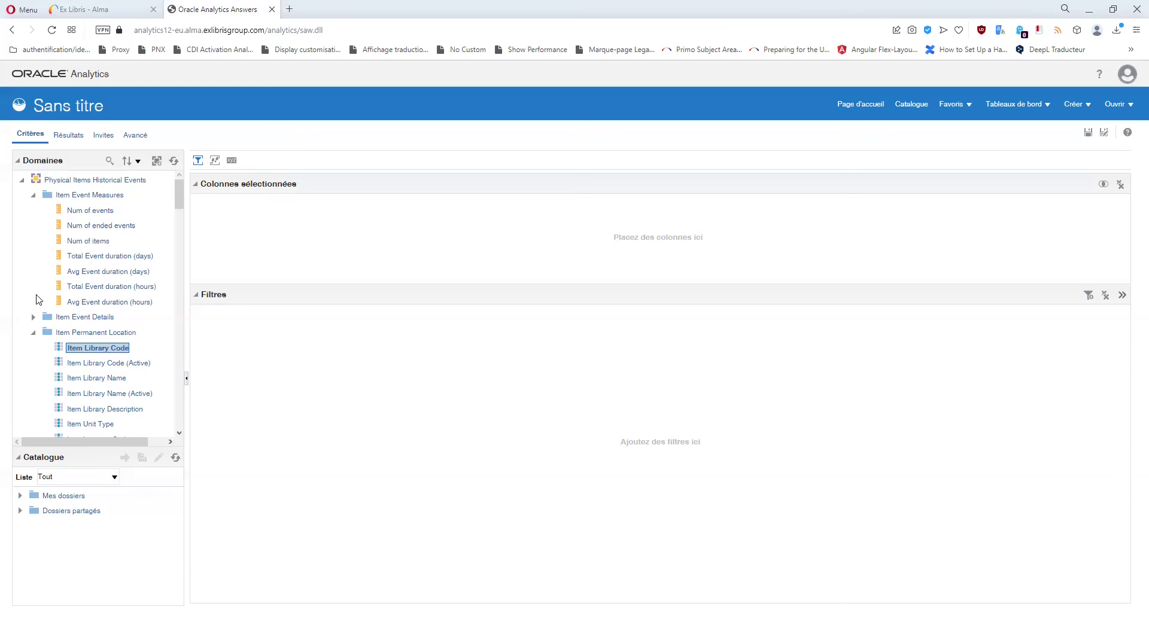
Add the Item Library Code column and create a new filter on the Work Order Department column.
{"action": "double_click", "coordinate": [92, 352]}
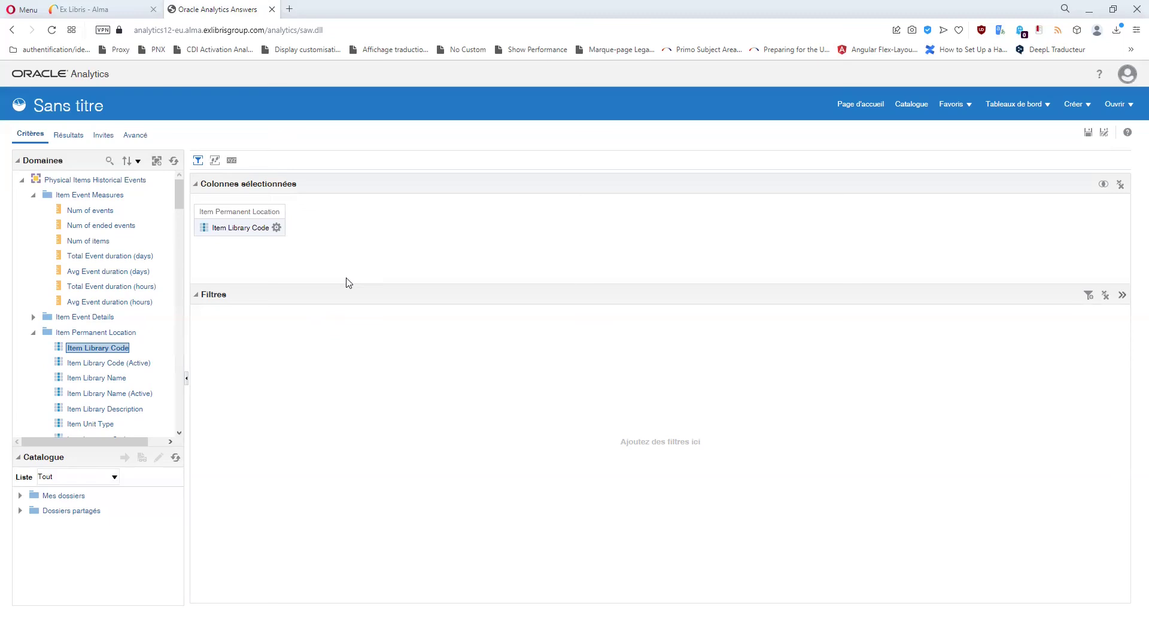
{"action": "left_click", "coordinate": [1089, 295]}
{"action": "left_click", "coordinate": [1033, 319]}
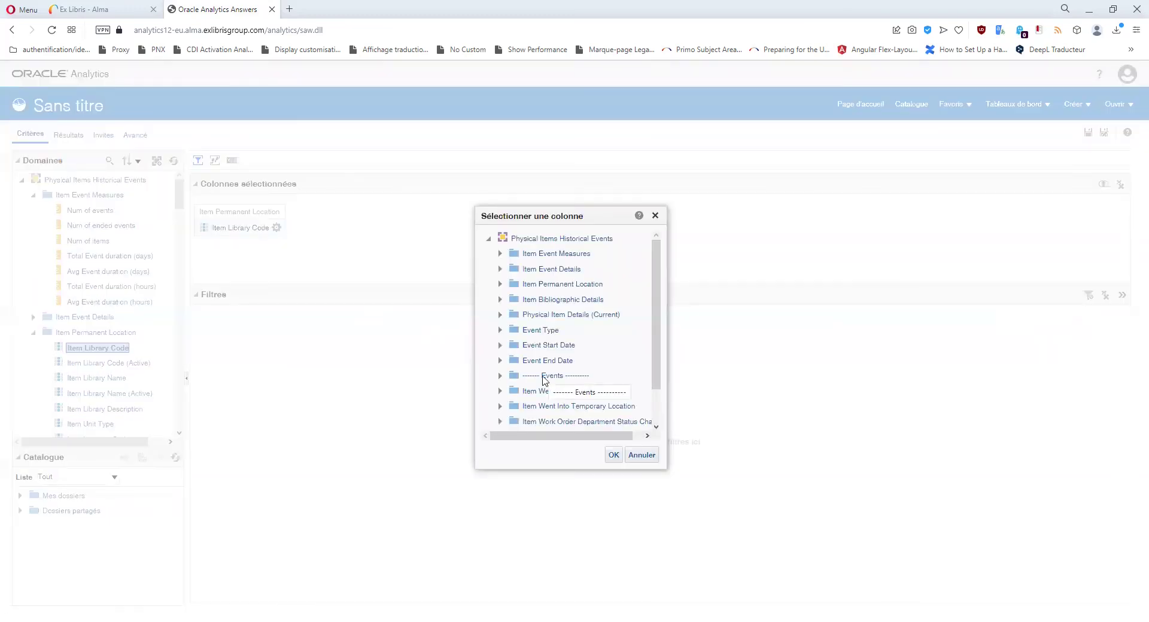
{"action": "scroll", "coordinate": [545, 380], "scroll_direction": "down", "scroll_amount": 1}
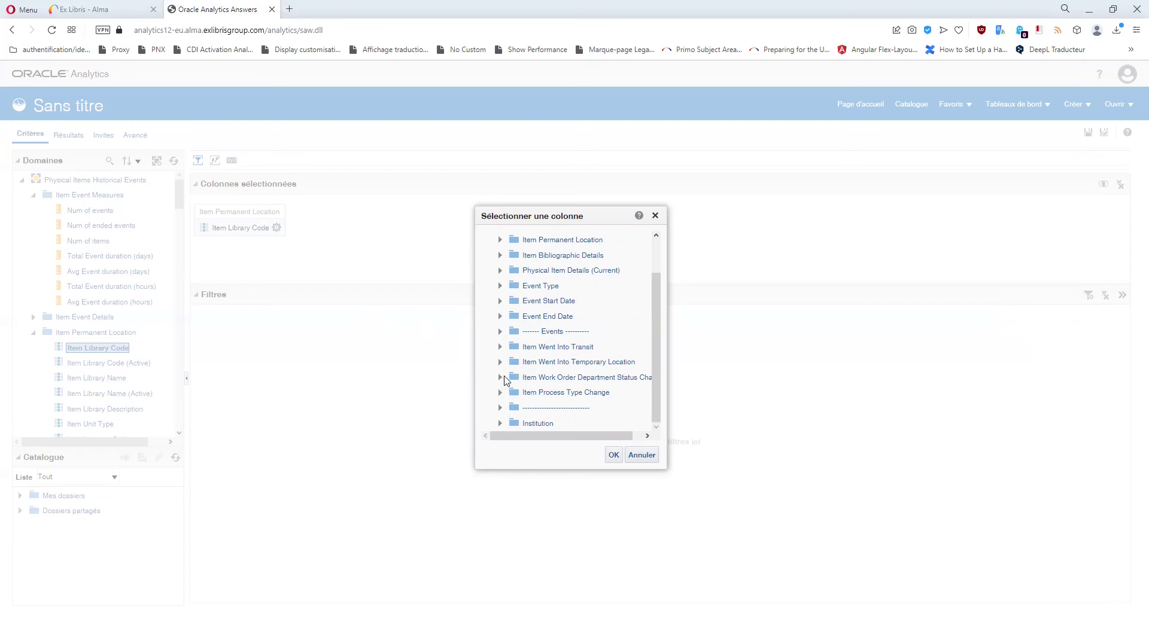
{"action": "left_click", "coordinate": [501, 377]}
{"action": "scroll", "coordinate": [558, 402], "scroll_direction": "down", "scroll_amount": 3}
{"action": "left_click", "coordinate": [584, 348]}
{"action": "left_click", "coordinate": [608, 457]}
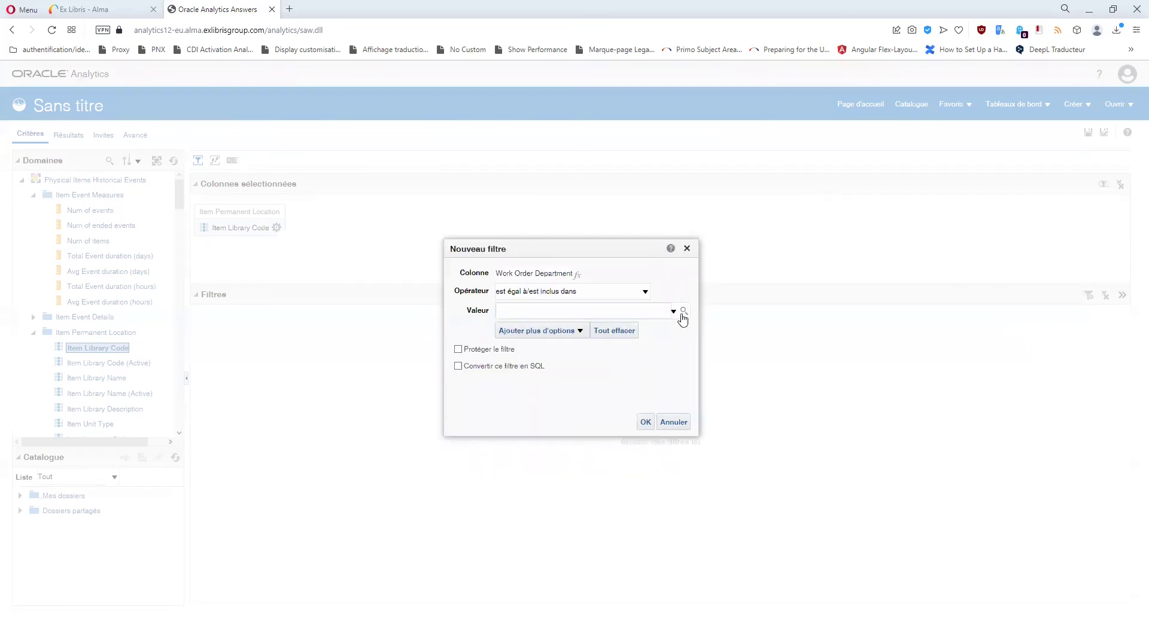
Search the available department values for "ars" and set the Work Order Department filter to ARS Acquisitions Department.
{"action": "left_click", "coordinate": [683, 311]}
{"action": "scroll", "coordinate": [768, 437], "scroll_direction": "down", "scroll_amount": 2}
{"action": "scroll", "coordinate": [768, 437], "scroll_direction": "up", "scroll_amount": 2}
{"action": "left_click", "coordinate": [775, 365]}
{"action": "type", "text": "ars"}
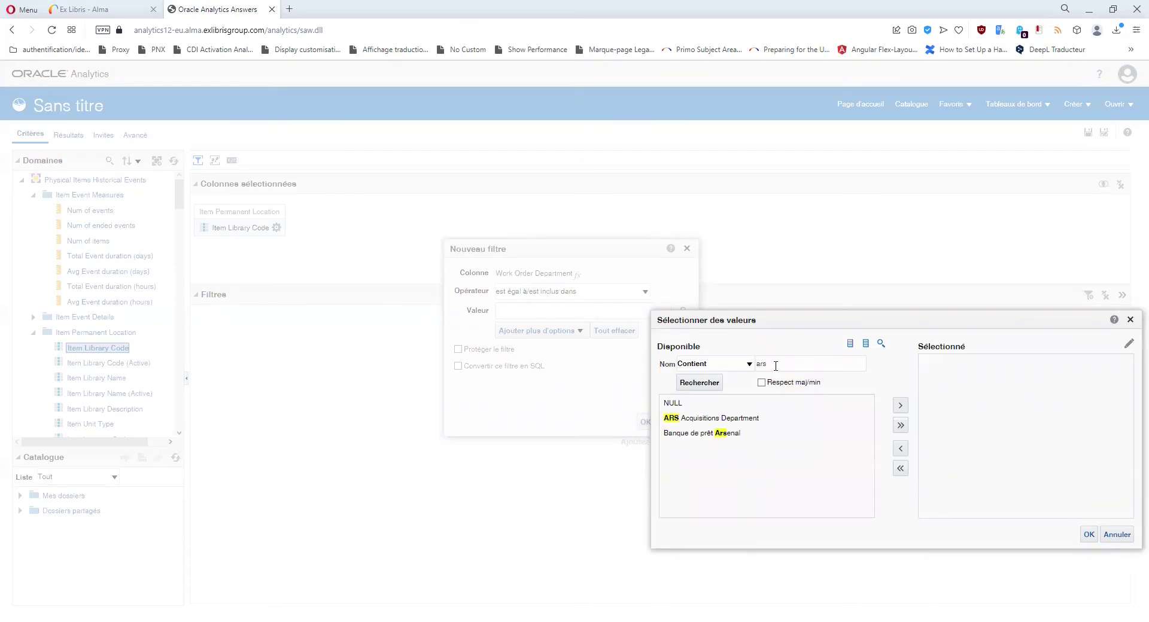
{"action": "left_click", "coordinate": [736, 418]}
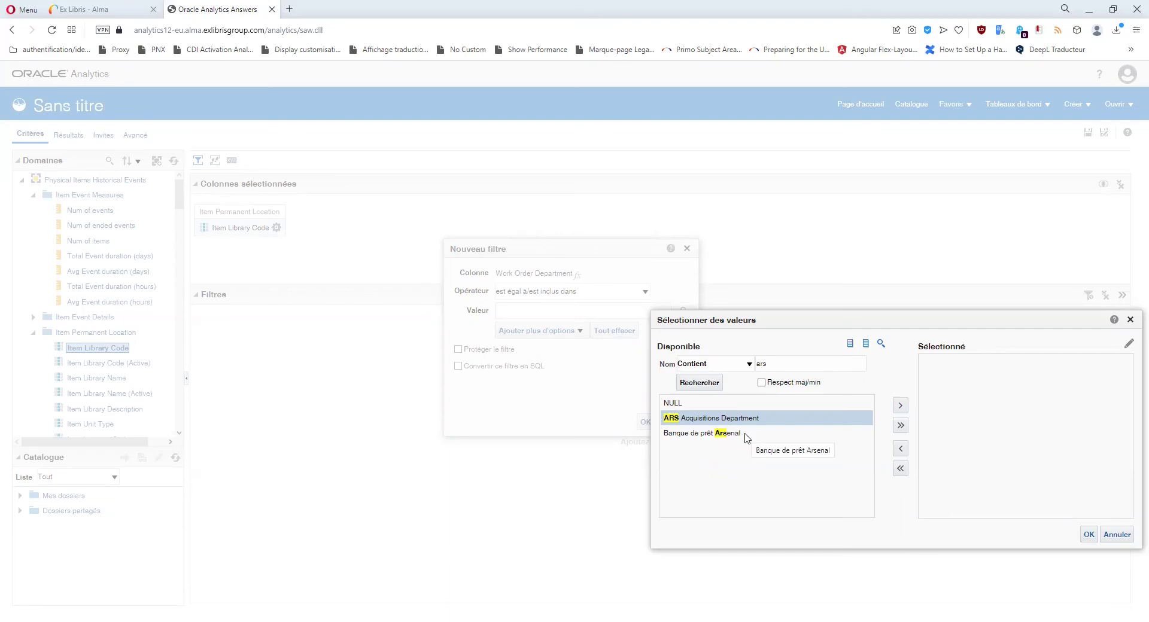
{"action": "left_click", "coordinate": [709, 434]}
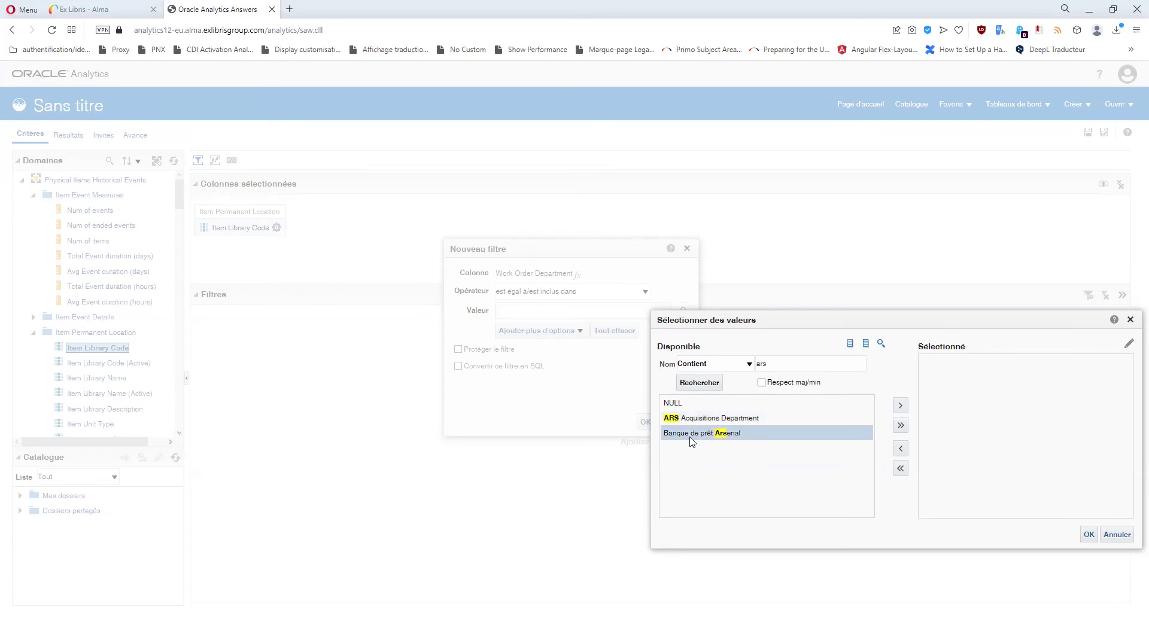
{"action": "left_click", "coordinate": [701, 419]}
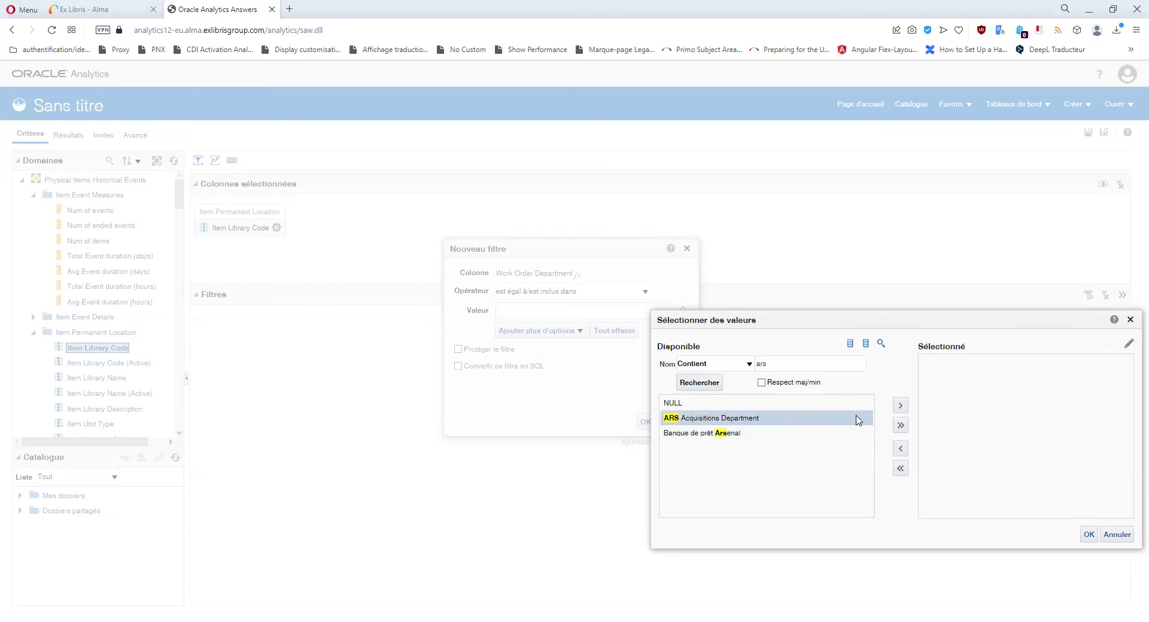
{"action": "left_click", "coordinate": [901, 411]}
{"action": "left_click", "coordinate": [1088, 534]}
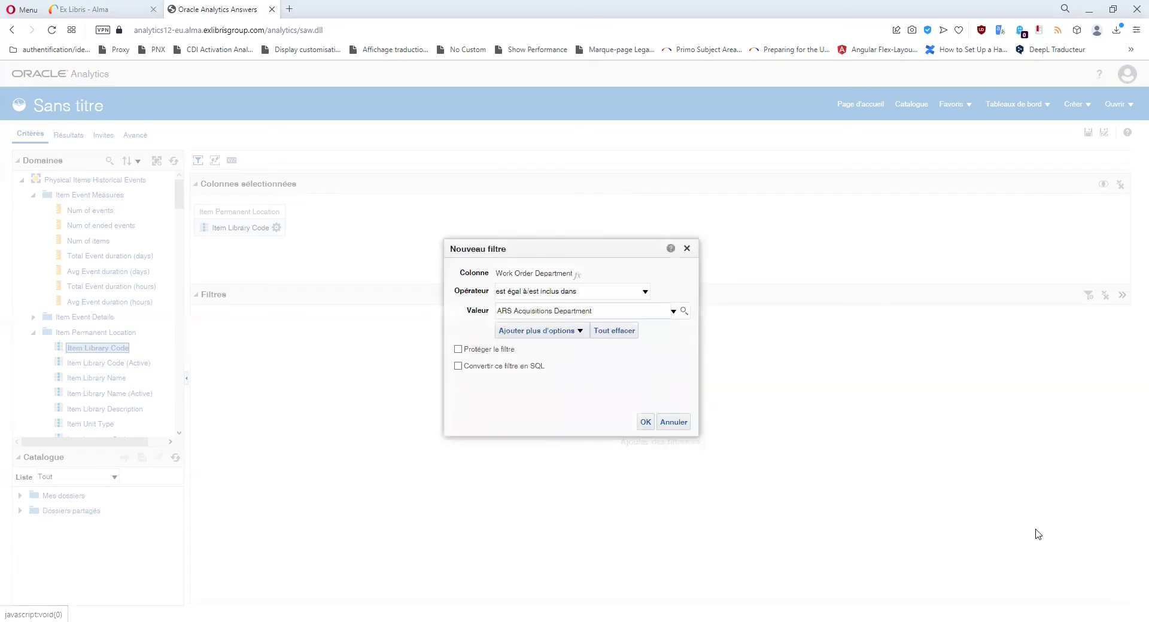
{"action": "left_click", "coordinate": [645, 422]}
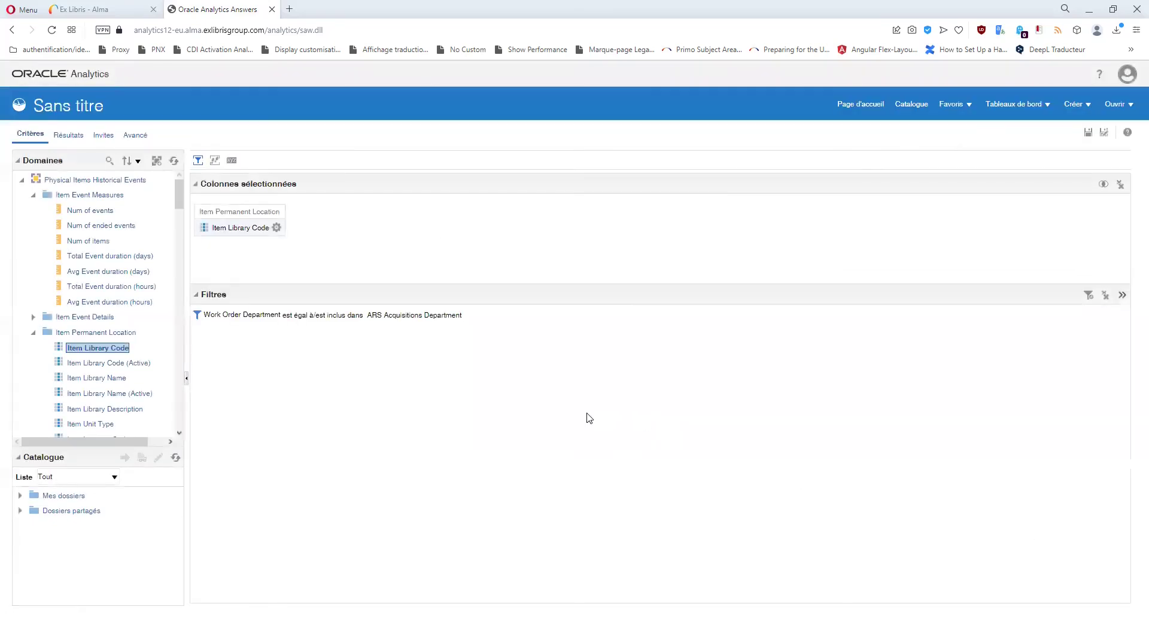
Add a filter requiring Event Start Date to be greater than or equal to 01/09/2021.
{"action": "left_click", "coordinate": [1088, 295]}
{"action": "left_click", "coordinate": [1036, 323]}
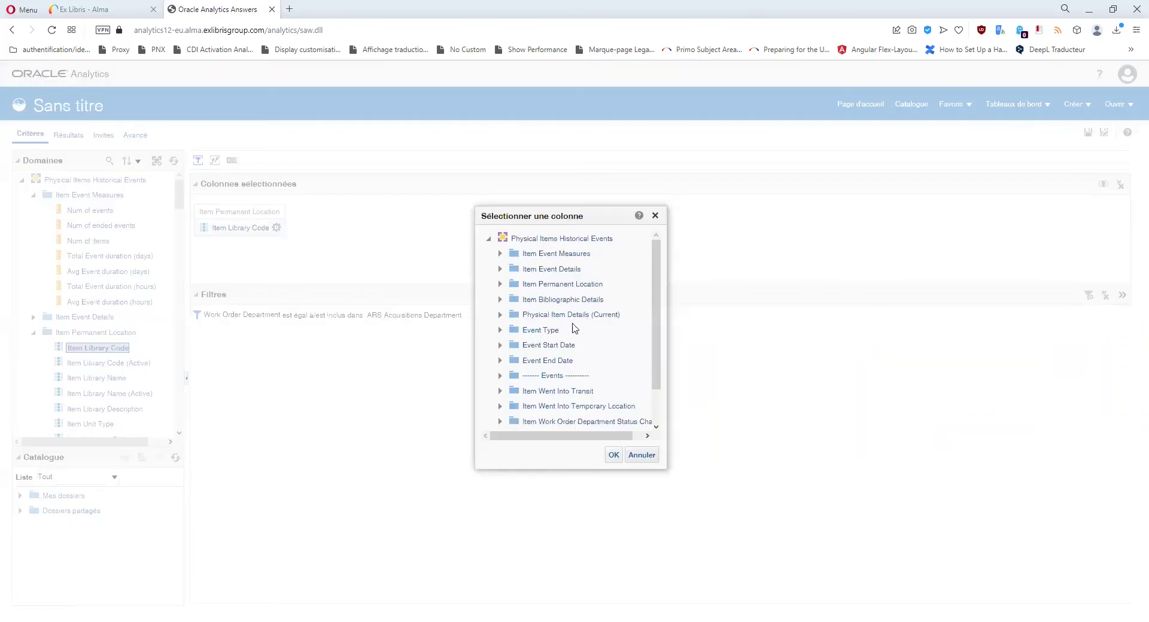
{"action": "left_click", "coordinate": [499, 345]}
{"action": "left_click", "coordinate": [542, 362]}
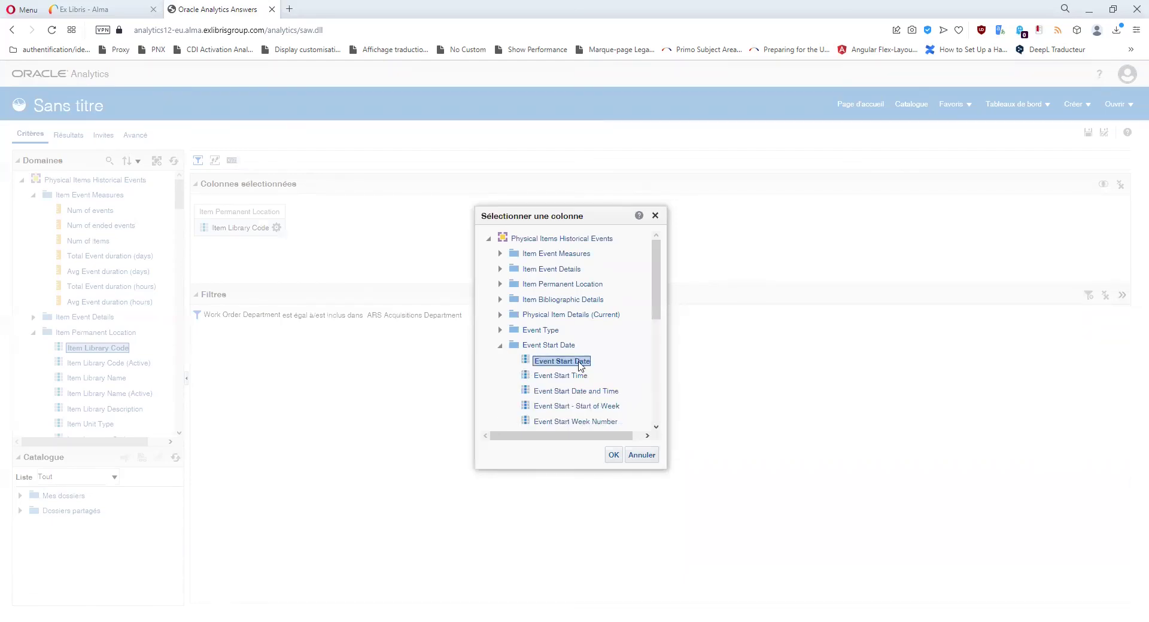
{"action": "left_click", "coordinate": [614, 455]}
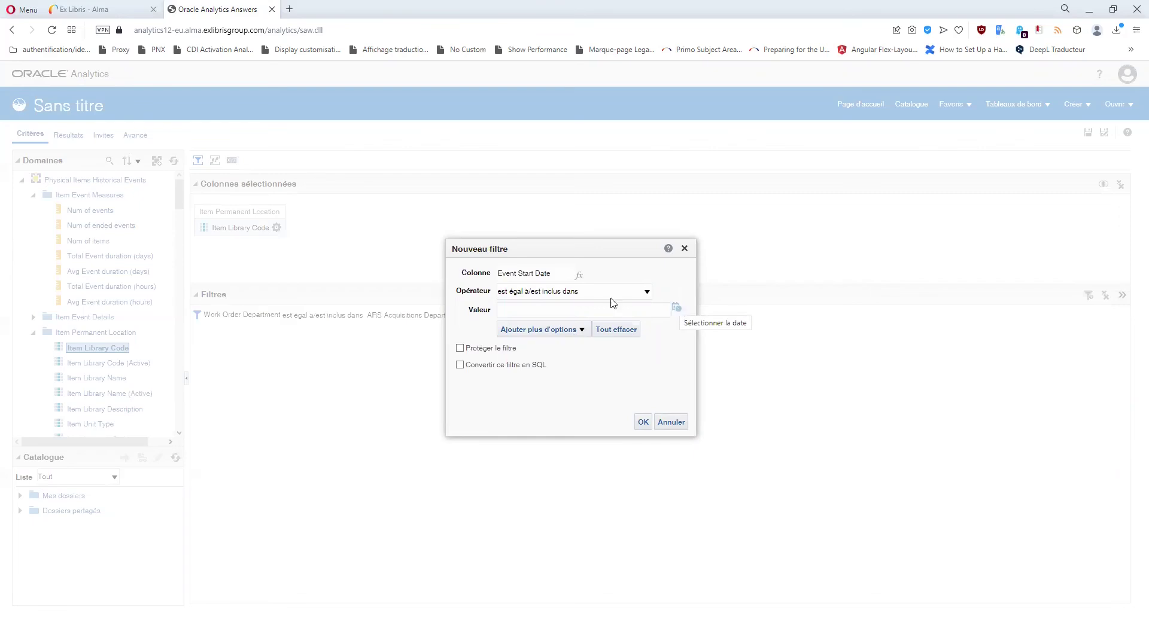
{"action": "left_click", "coordinate": [646, 292]}
{"action": "left_click", "coordinate": [579, 357]}
{"action": "left_click", "coordinate": [676, 308]}
{"action": "left_click", "coordinate": [787, 338]}
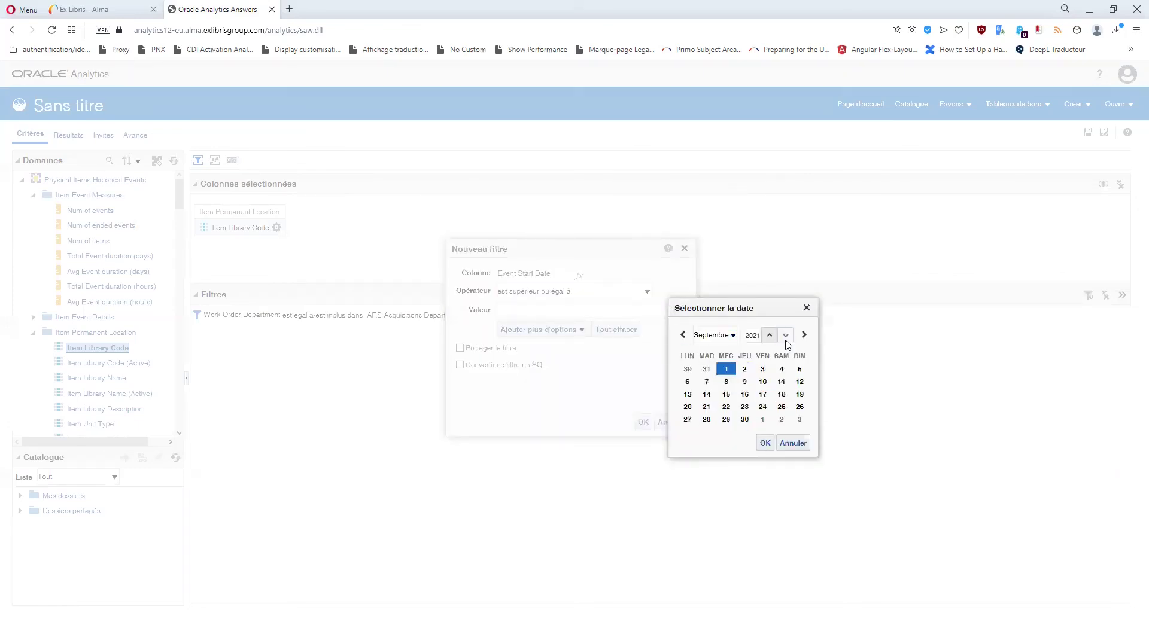
{"action": "left_click", "coordinate": [765, 443]}
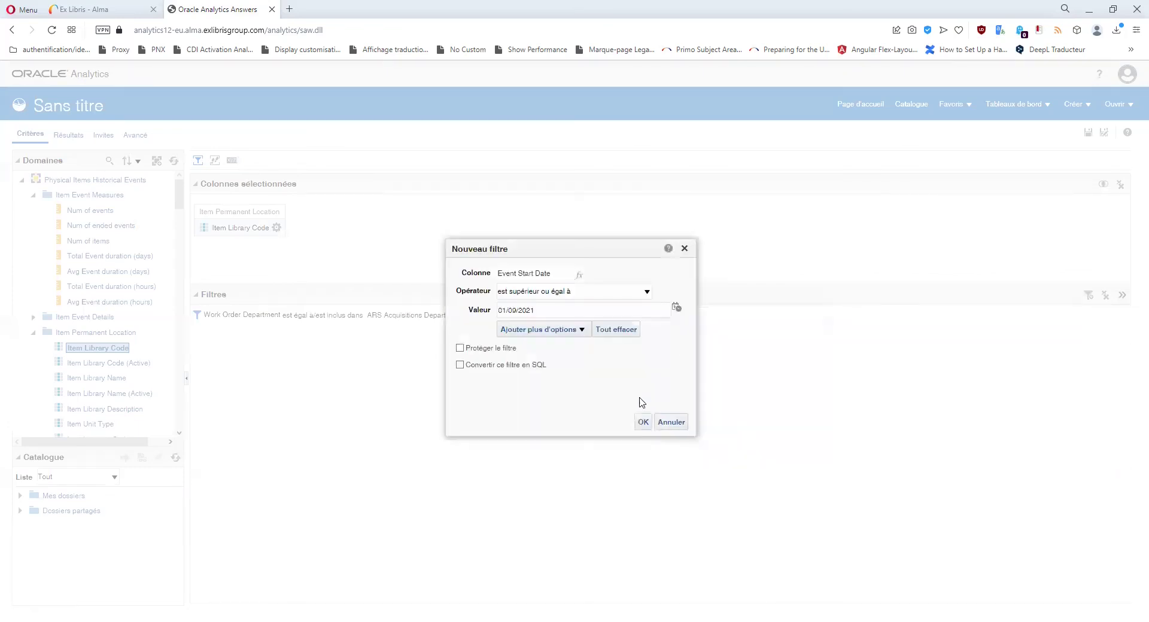
{"action": "left_click", "coordinate": [643, 421]}
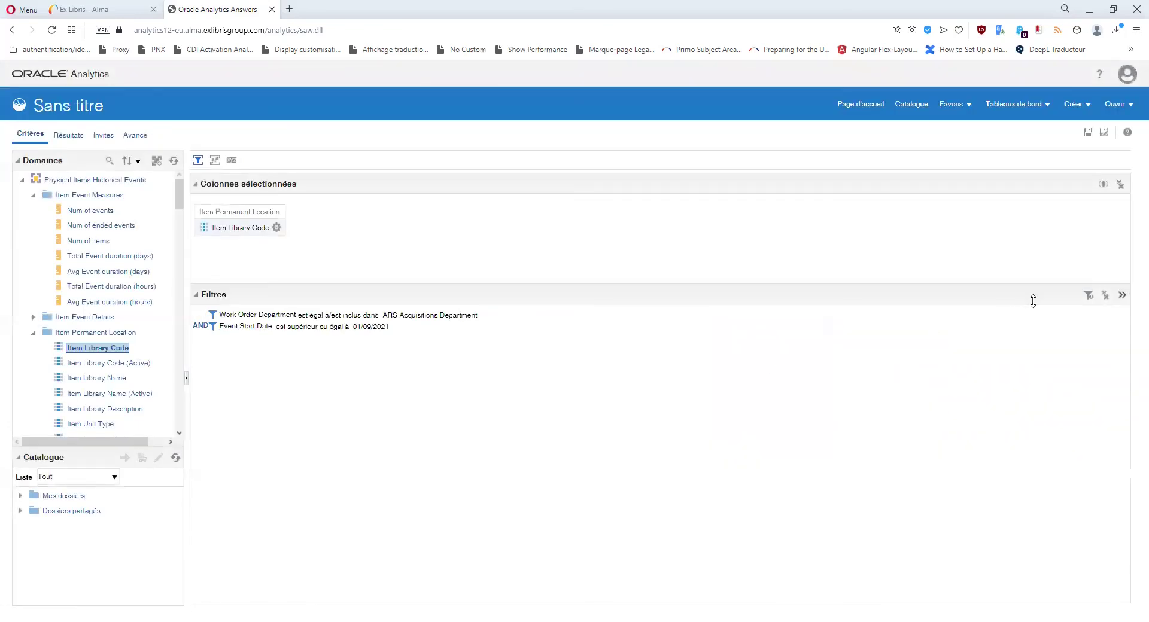
Add a filter requiring Event End Date to be less than or equal to 31/08/2022.
{"action": "left_click", "coordinate": [1088, 295]}
{"action": "left_click", "coordinate": [1030, 318]}
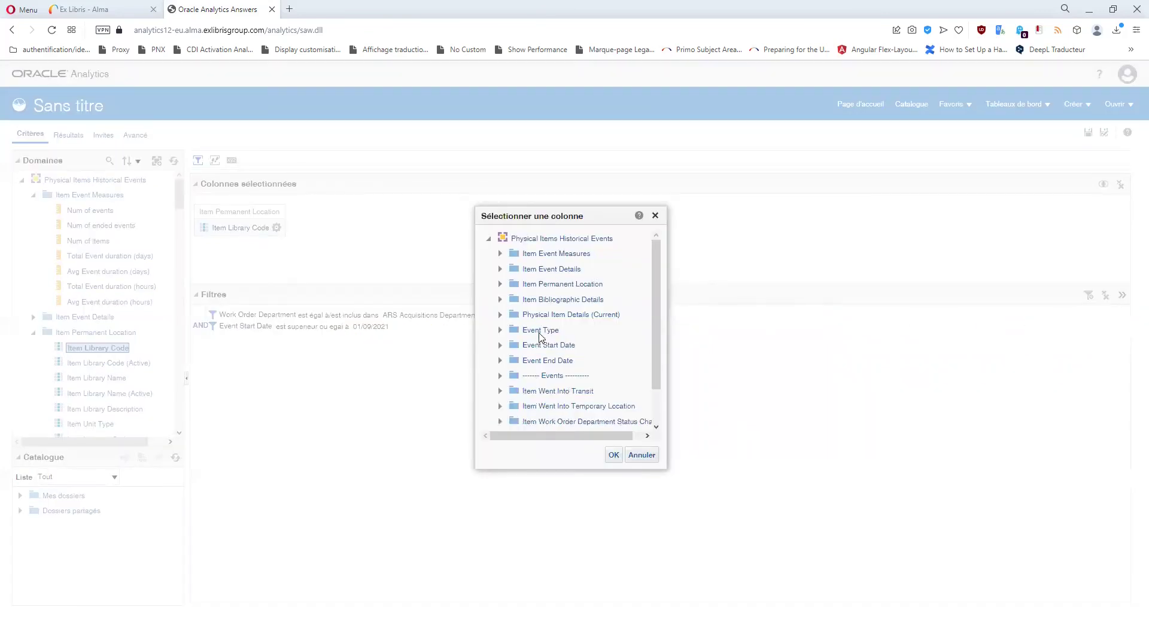
{"action": "left_click", "coordinate": [501, 361]}
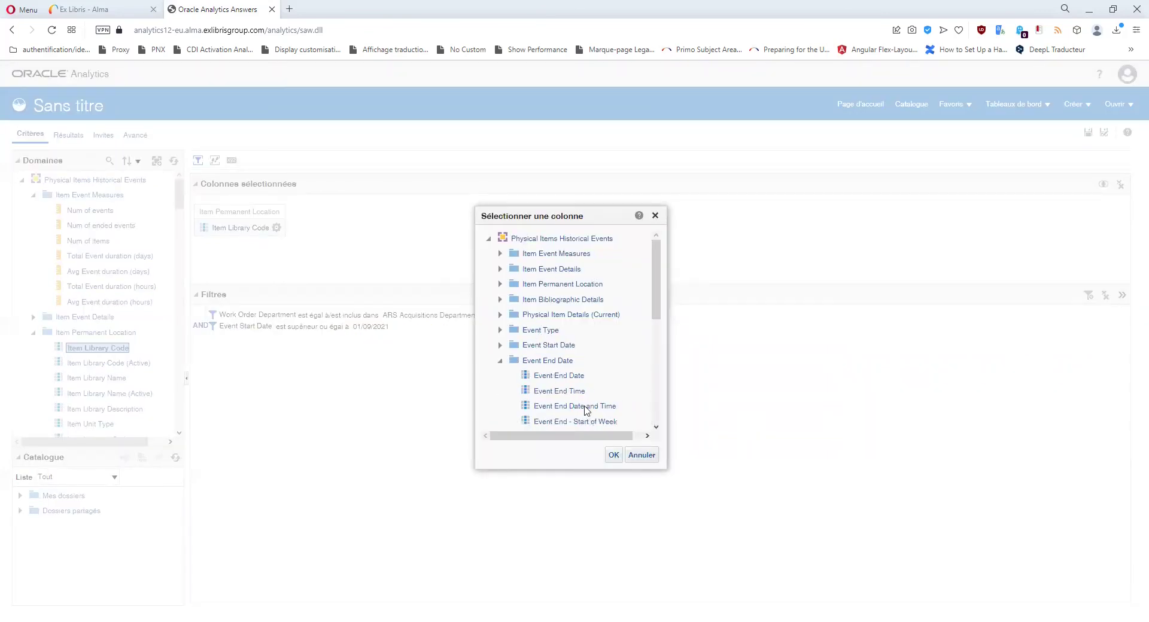
{"action": "left_click", "coordinate": [613, 456]}
{"action": "left_click", "coordinate": [574, 292]}
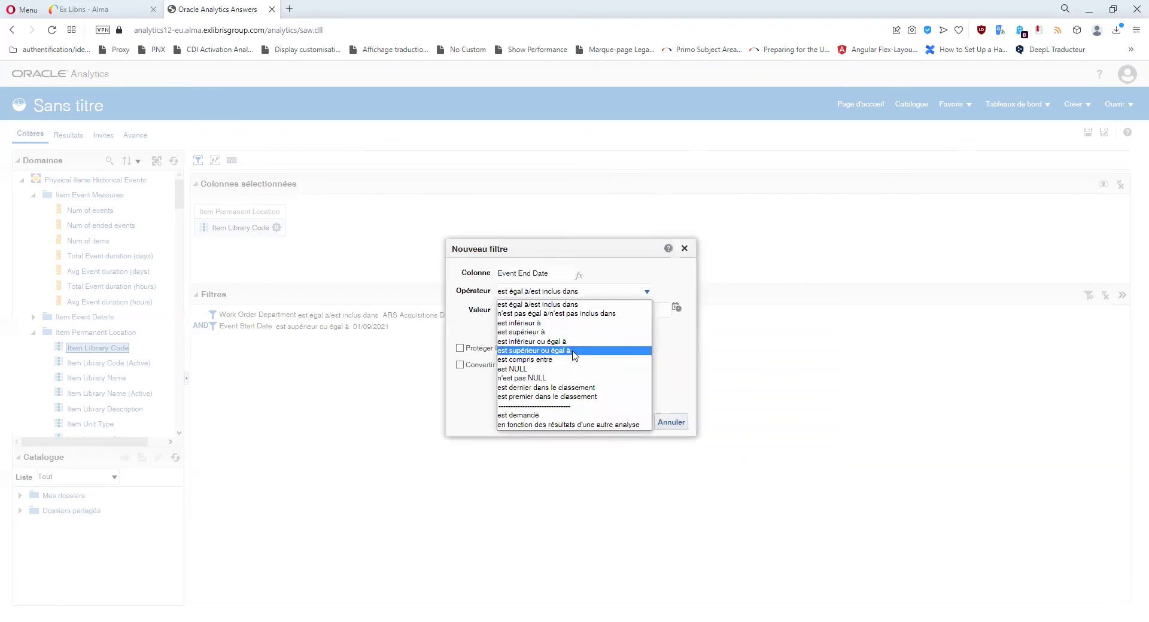
{"action": "left_click", "coordinate": [569, 342]}
{"action": "left_click", "coordinate": [677, 307]}
{"action": "left_click", "coordinate": [726, 369]}
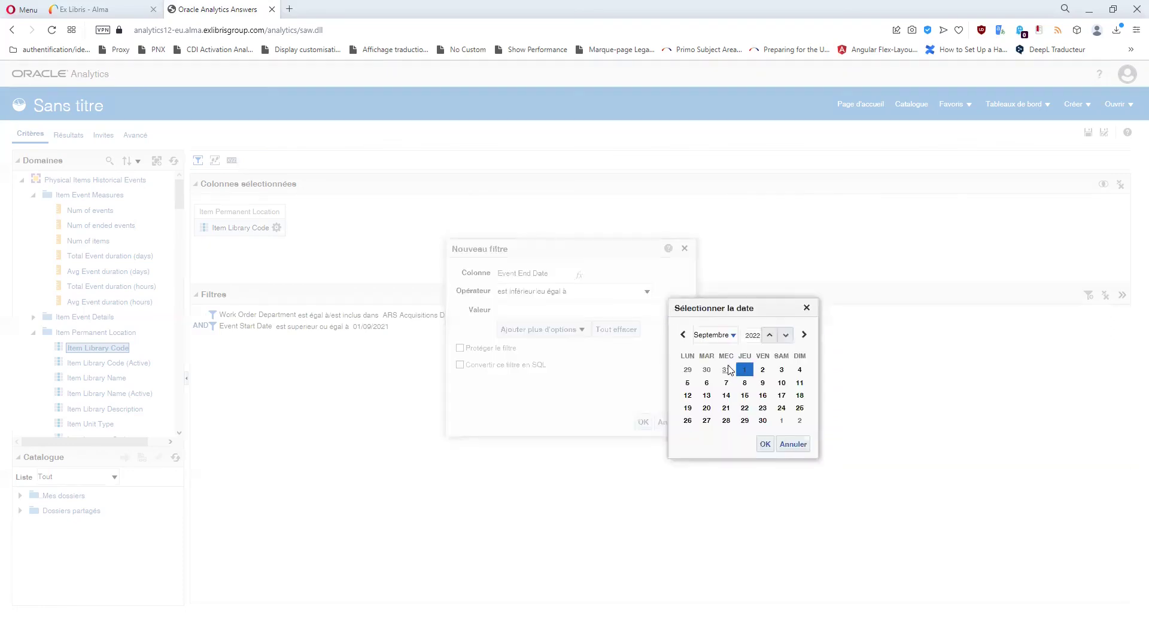
{"action": "left_click", "coordinate": [764, 445]}
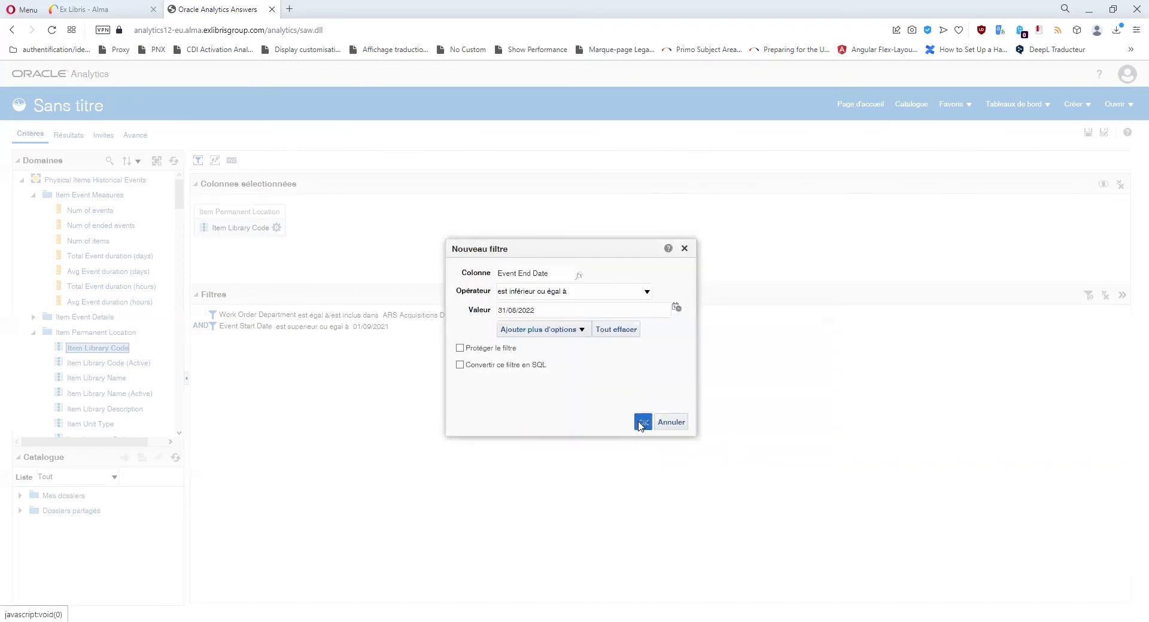
{"action": "left_click", "coordinate": [641, 422]}
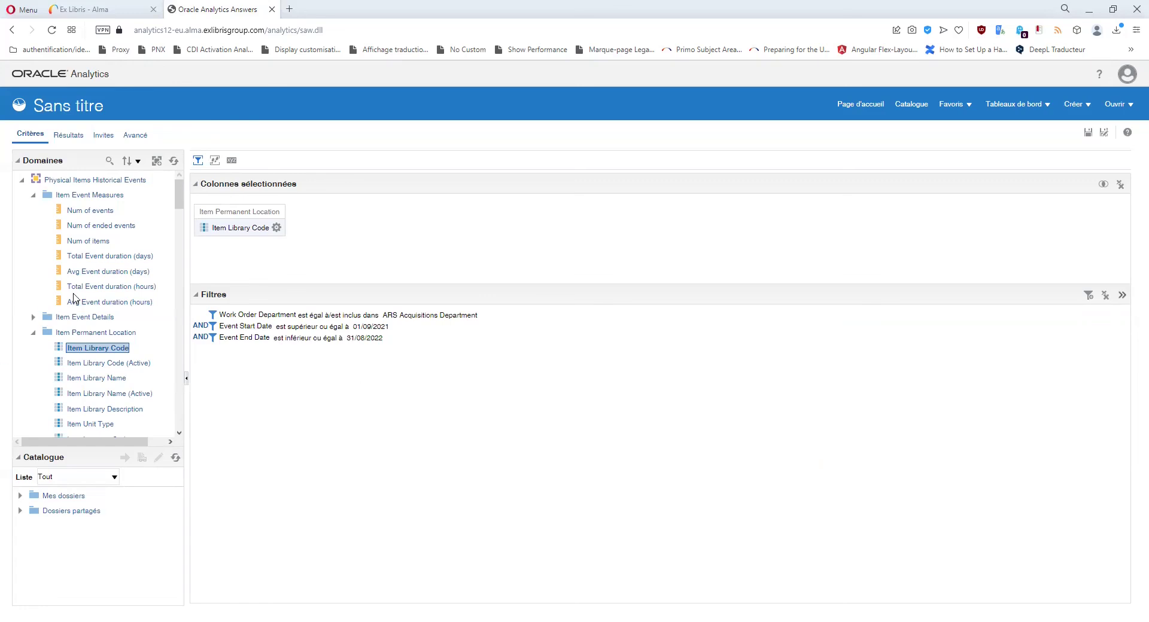
Add the PO Line Id column from Physical Item Details (Current) to the analysis.
{"action": "scroll", "coordinate": [68, 300], "scroll_direction": "down", "scroll_amount": 5}
{"action": "scroll", "coordinate": [67, 299], "scroll_direction": "down", "scroll_amount": 1}
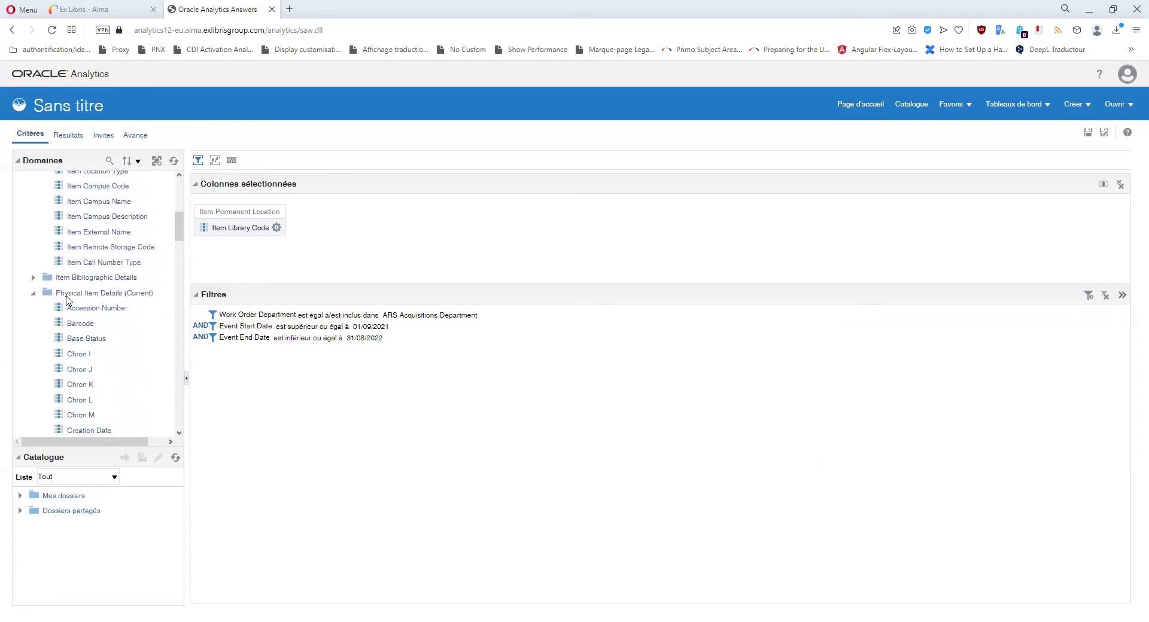
{"action": "scroll", "coordinate": [68, 299], "scroll_direction": "down", "scroll_amount": 8}
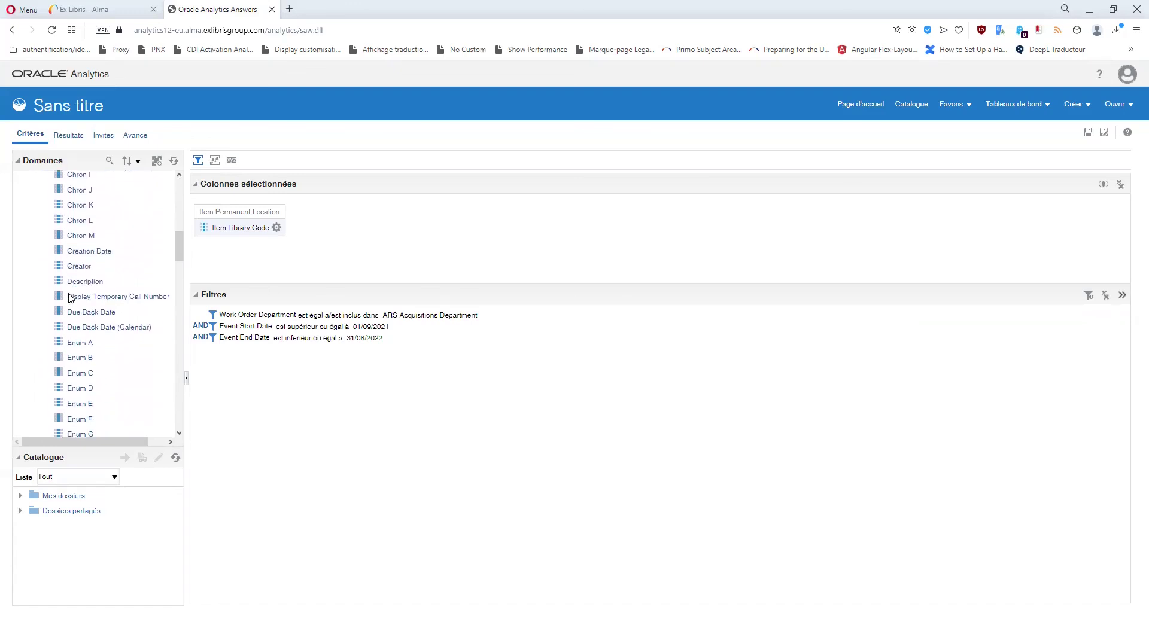
{"action": "scroll", "coordinate": [71, 298], "scroll_direction": "down", "scroll_amount": 4}
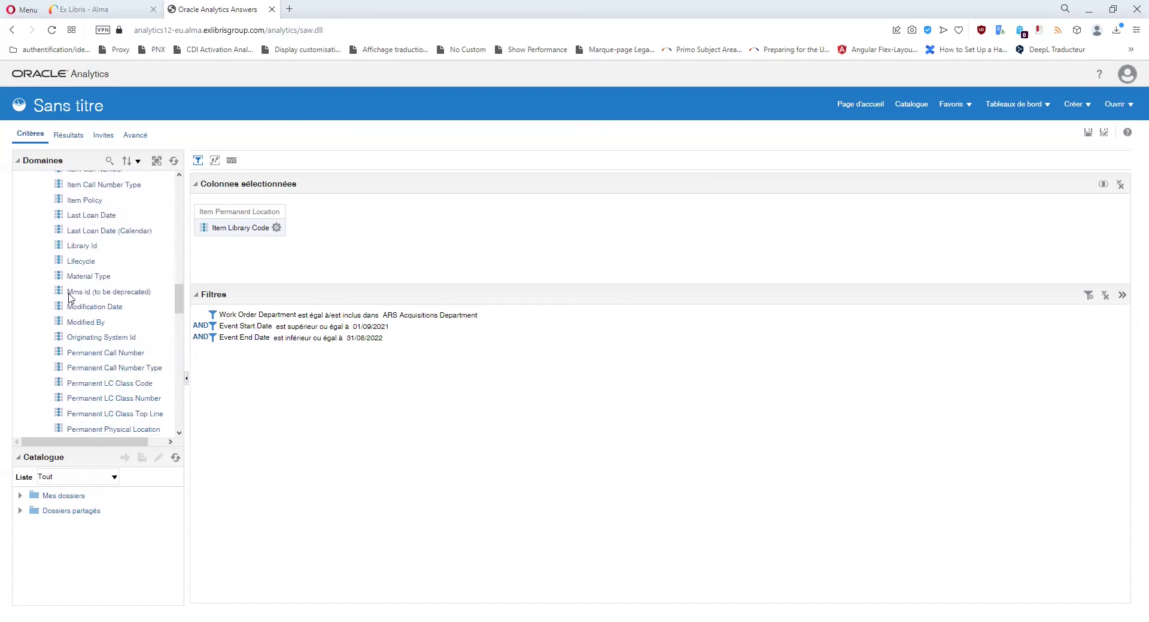
{"action": "scroll", "coordinate": [71, 298], "scroll_direction": "up", "scroll_amount": 10}
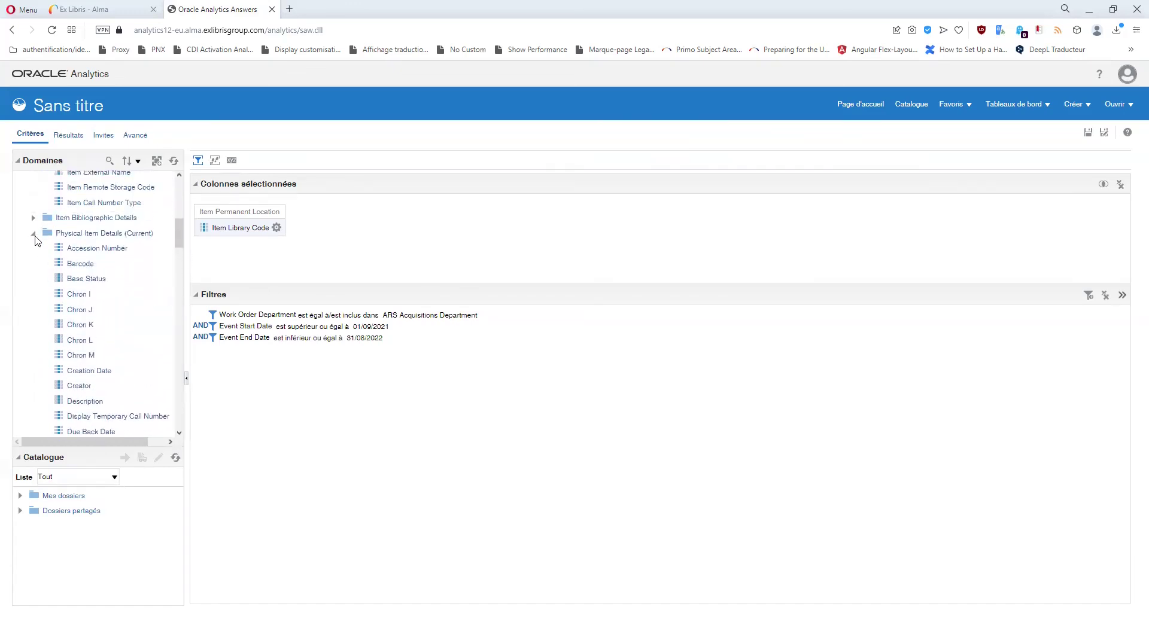
{"action": "scroll", "coordinate": [109, 327], "scroll_direction": "down", "scroll_amount": 12}
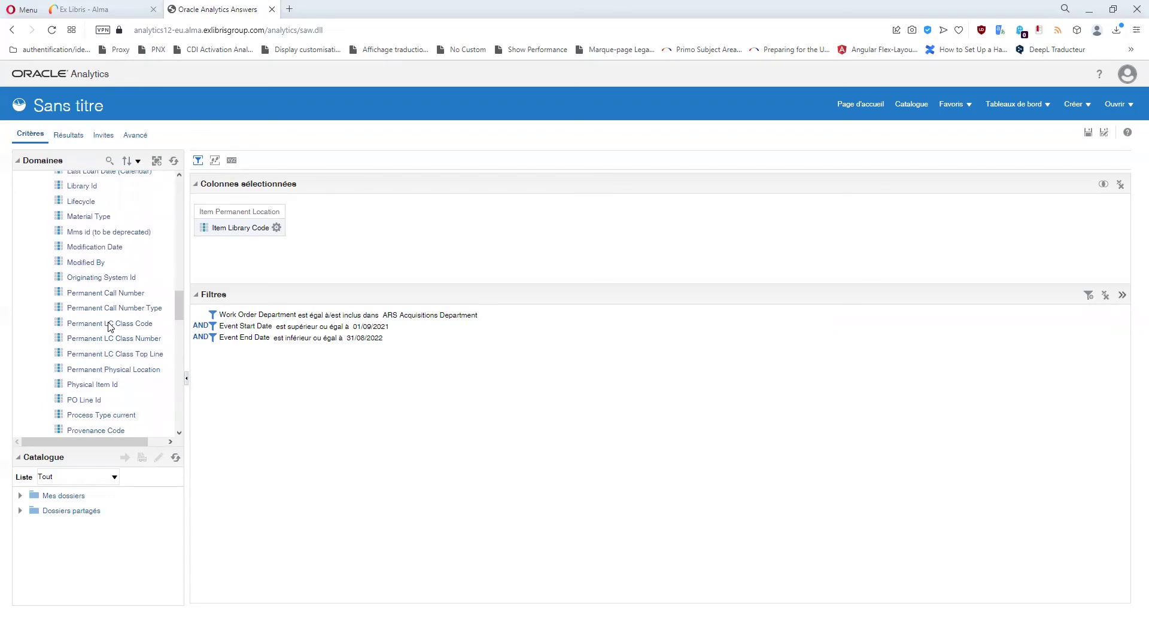
{"action": "scroll", "coordinate": [109, 327], "scroll_direction": "down", "scroll_amount": 3}
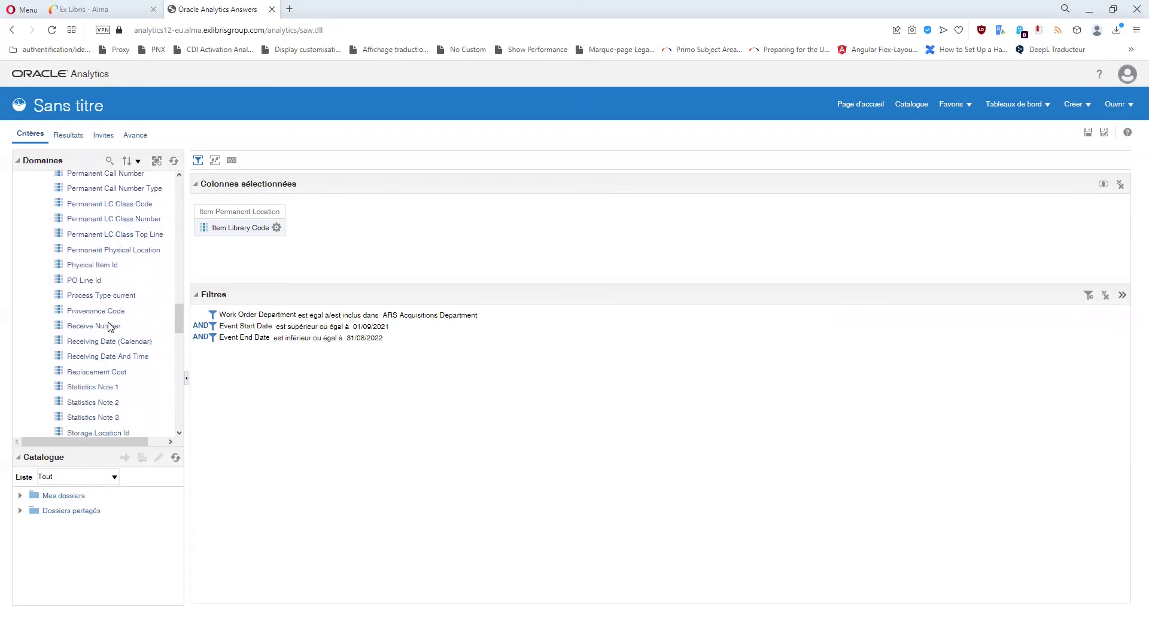
{"action": "scroll", "coordinate": [109, 326], "scroll_direction": "down", "scroll_amount": 3}
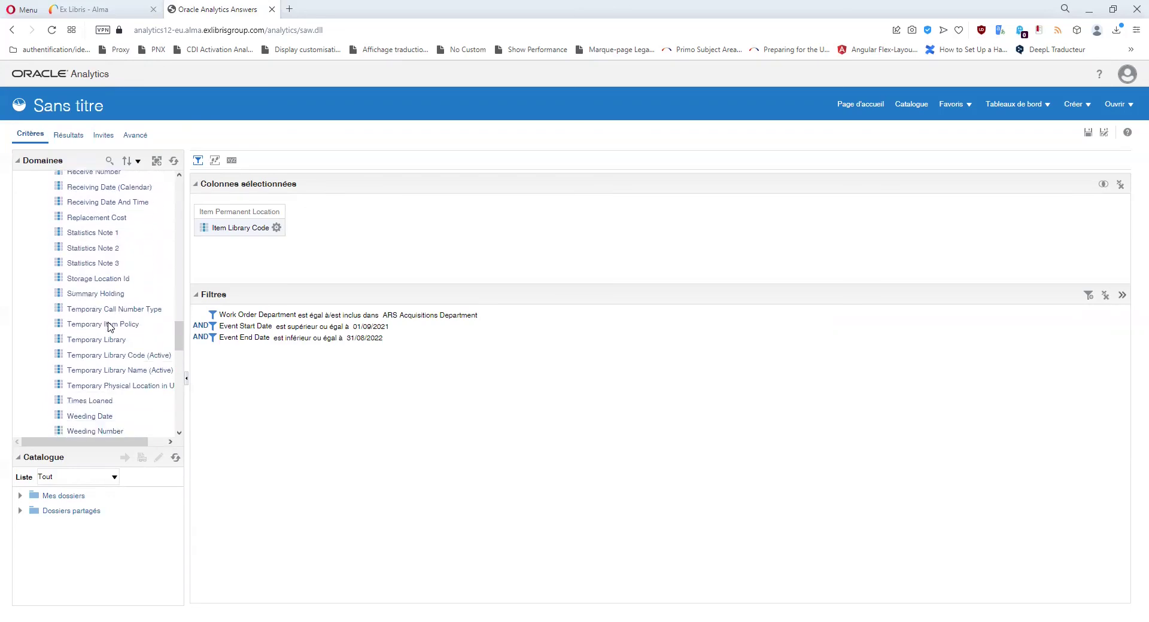
{"action": "scroll", "coordinate": [109, 326], "scroll_direction": "up", "scroll_amount": 2}
{"action": "scroll", "coordinate": [110, 326], "scroll_direction": "down", "scroll_amount": 5}
{"action": "scroll", "coordinate": [110, 326], "scroll_direction": "up", "scroll_amount": 4}
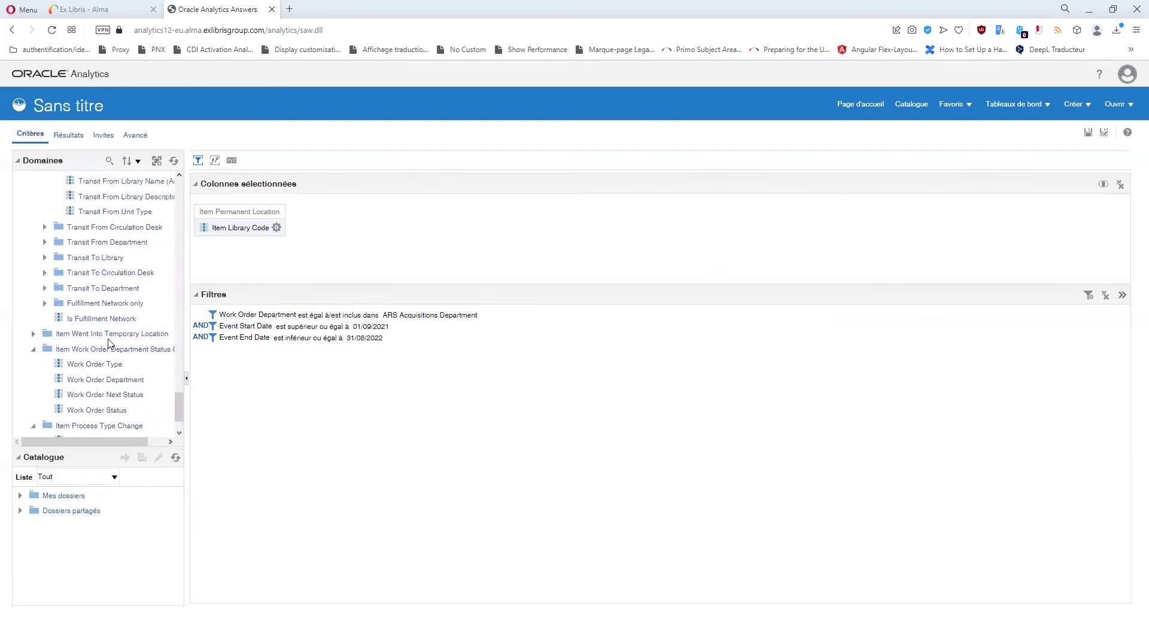
{"action": "scroll", "coordinate": [110, 342], "scroll_direction": "up", "scroll_amount": 4}
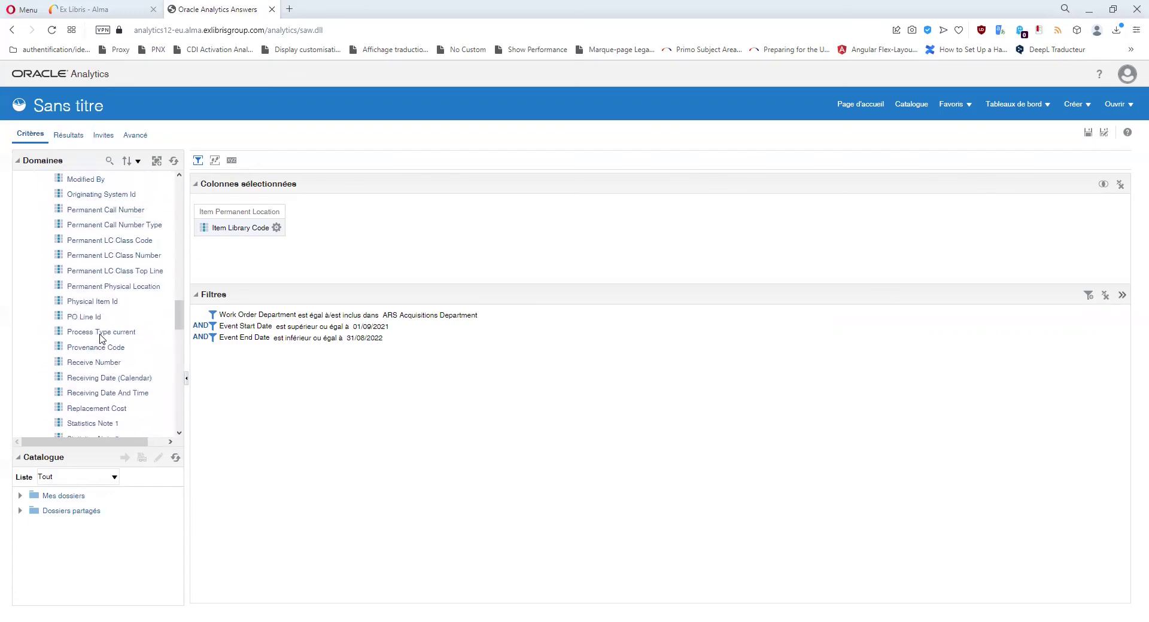
{"action": "scroll", "coordinate": [84, 348], "scroll_direction": "up", "scroll_amount": 1}
{"action": "scroll", "coordinate": [82, 349], "scroll_direction": "down", "scroll_amount": 1}
{"action": "double_click", "coordinate": [84, 318]}
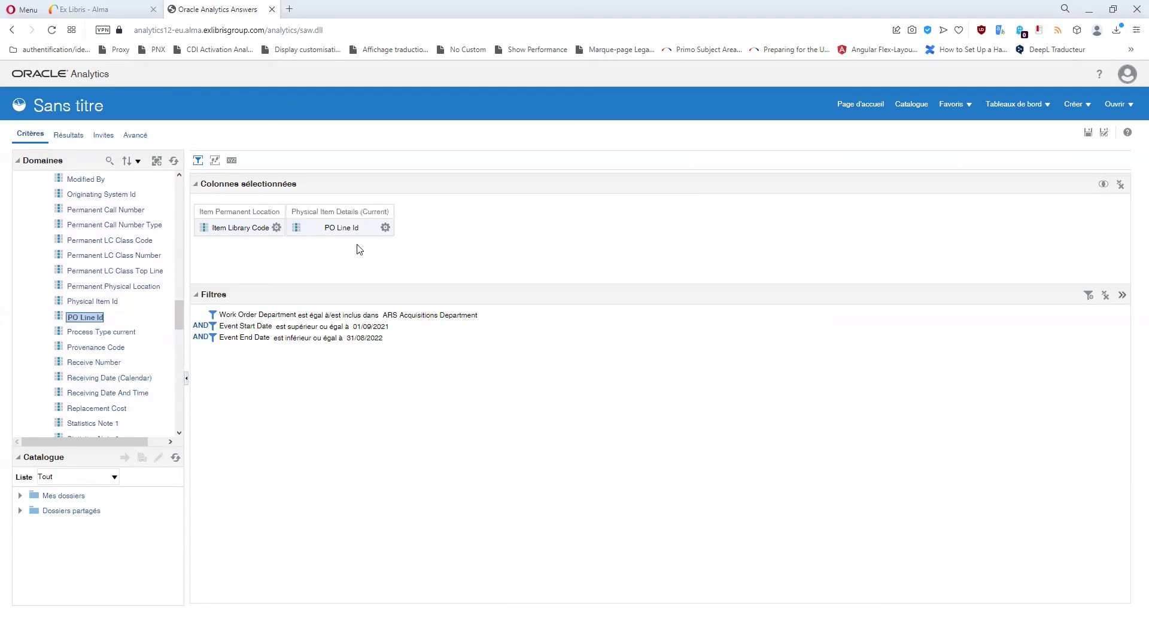
Filter PO Line Id to values that are not NULL and remove its column from the selected columns.
{"action": "left_click", "coordinate": [385, 227]}
{"action": "left_click", "coordinate": [409, 296]}
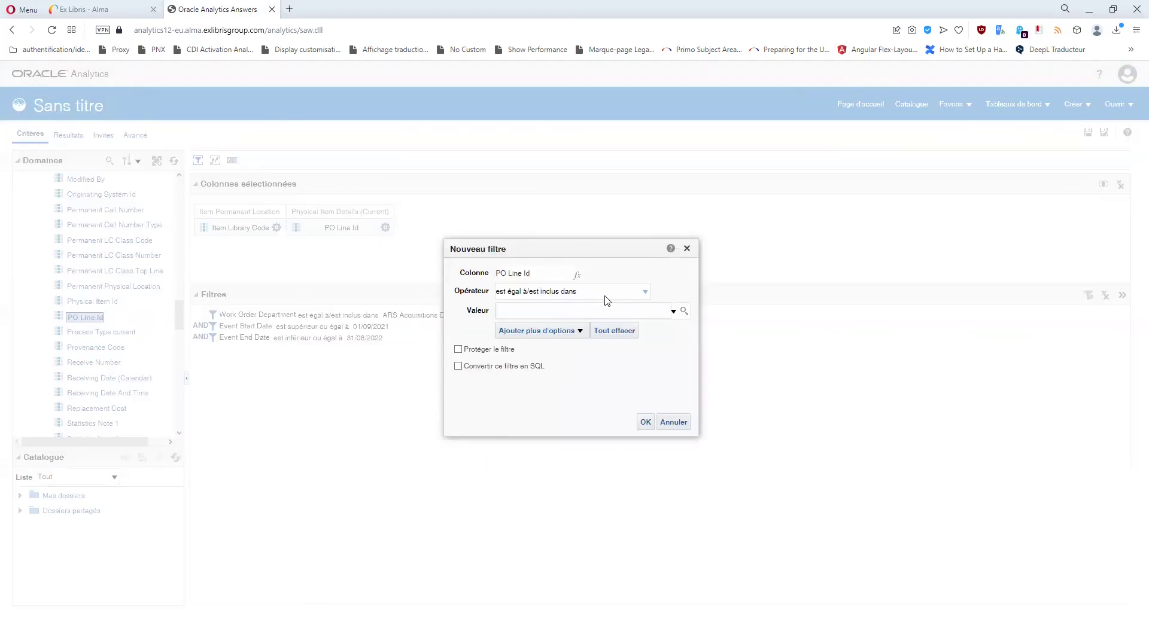
{"action": "left_click", "coordinate": [605, 296]}
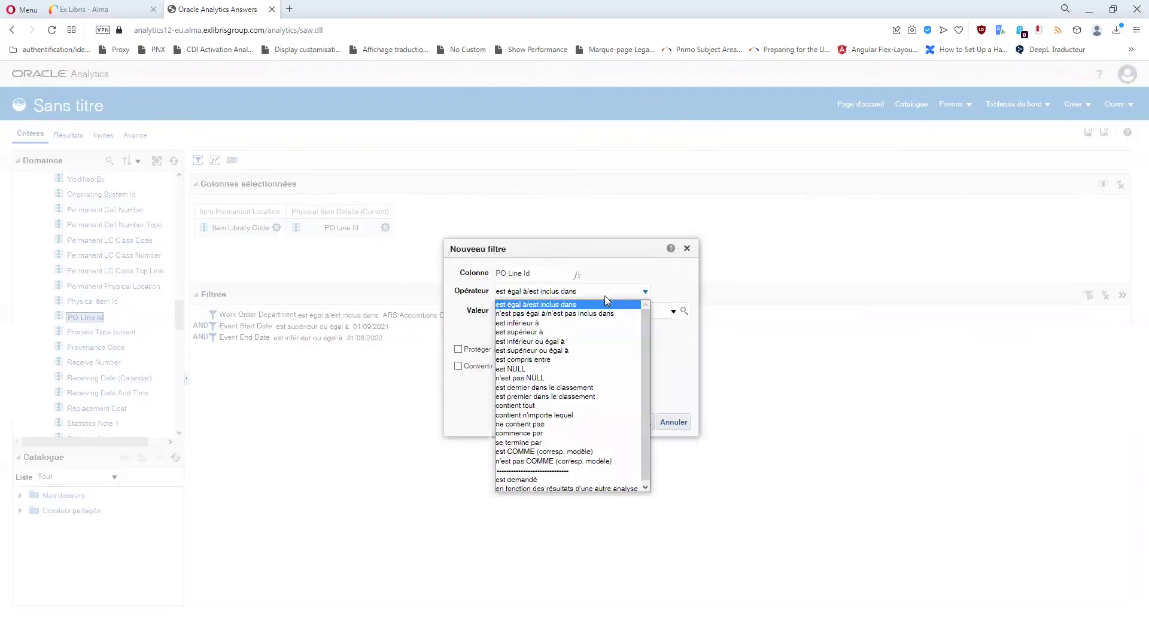
{"action": "left_click", "coordinate": [552, 379]}
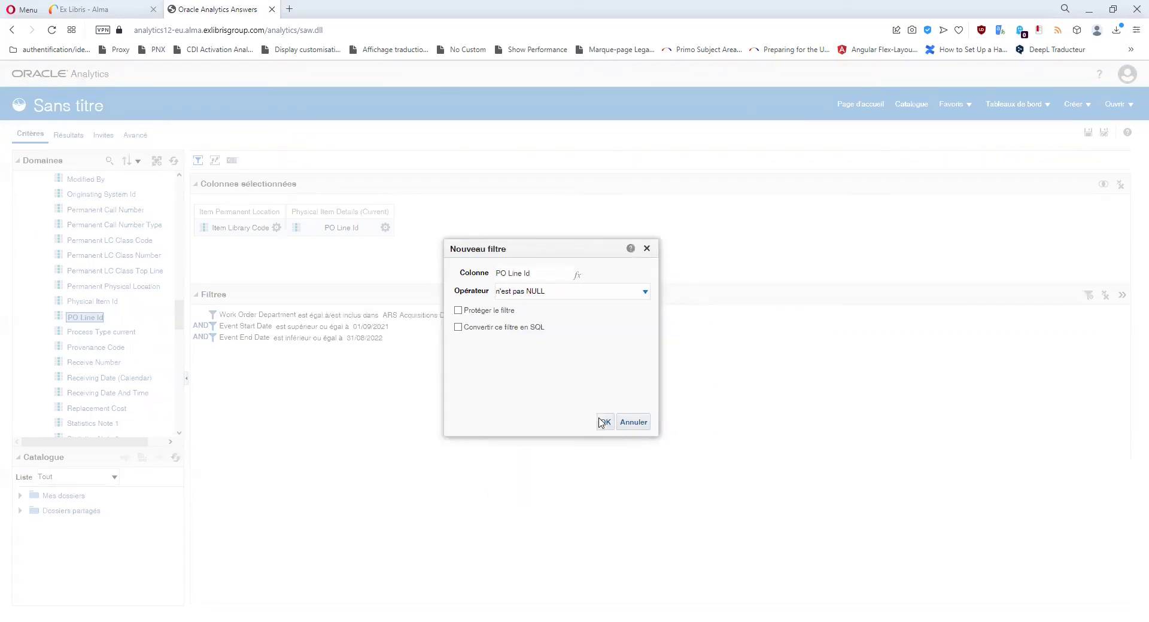
{"action": "left_click", "coordinate": [605, 423]}
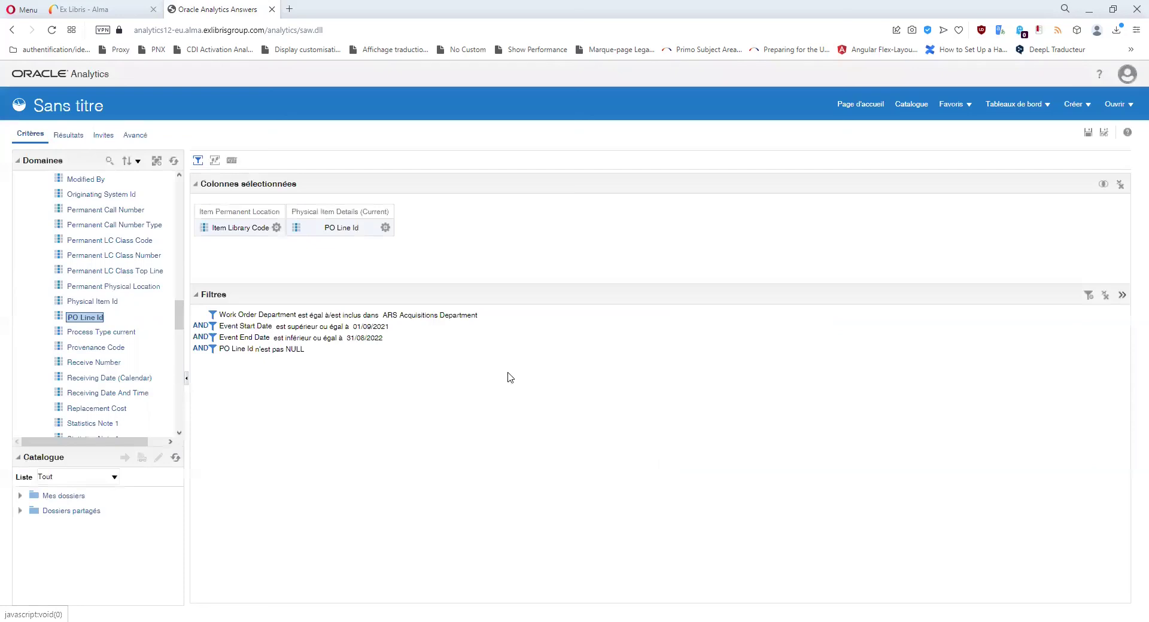
{"action": "left_click", "coordinate": [385, 228]}
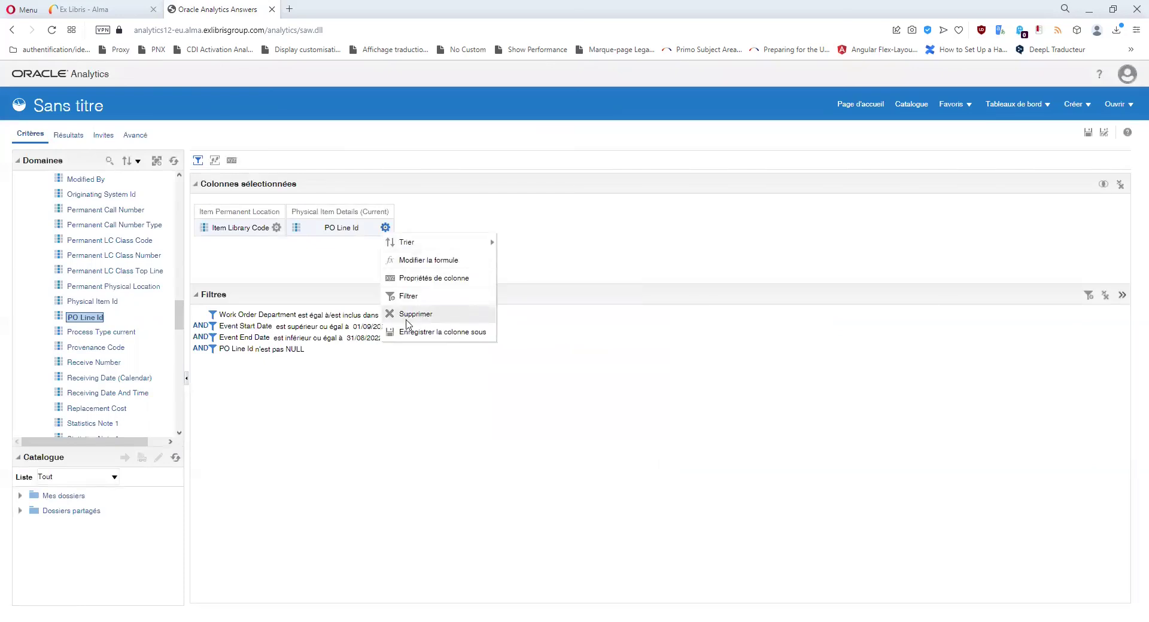
{"action": "left_click", "coordinate": [407, 324]}
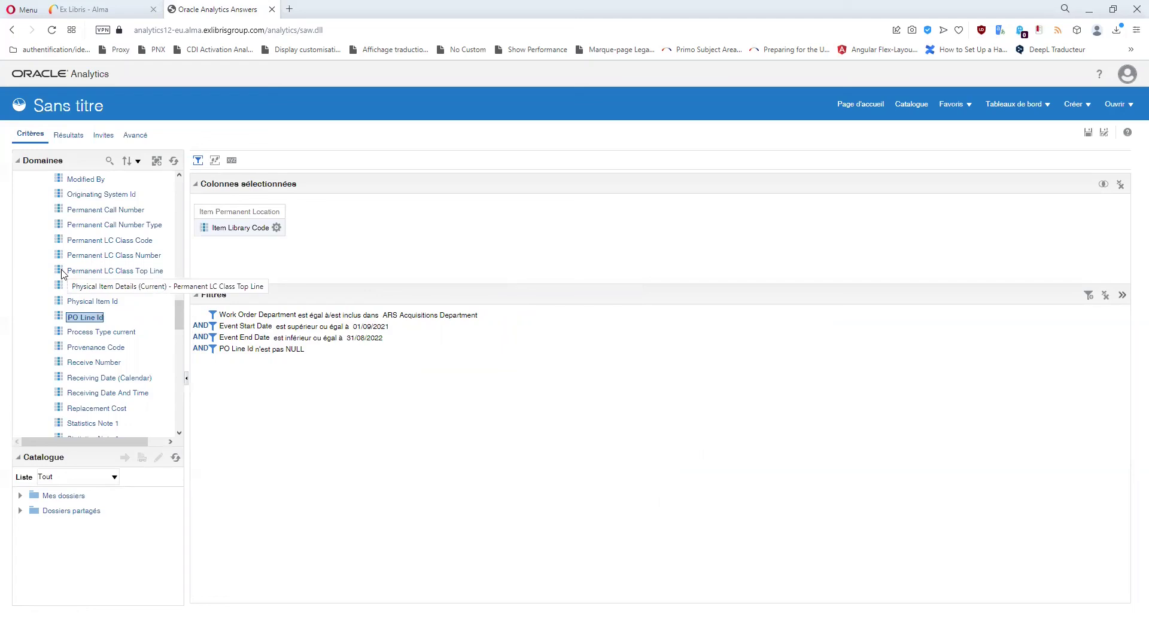
Add the Num of items and Avg Event duration (days) measures to the analysis.
{"action": "scroll", "coordinate": [62, 274], "scroll_direction": "up", "scroll_amount": 15}
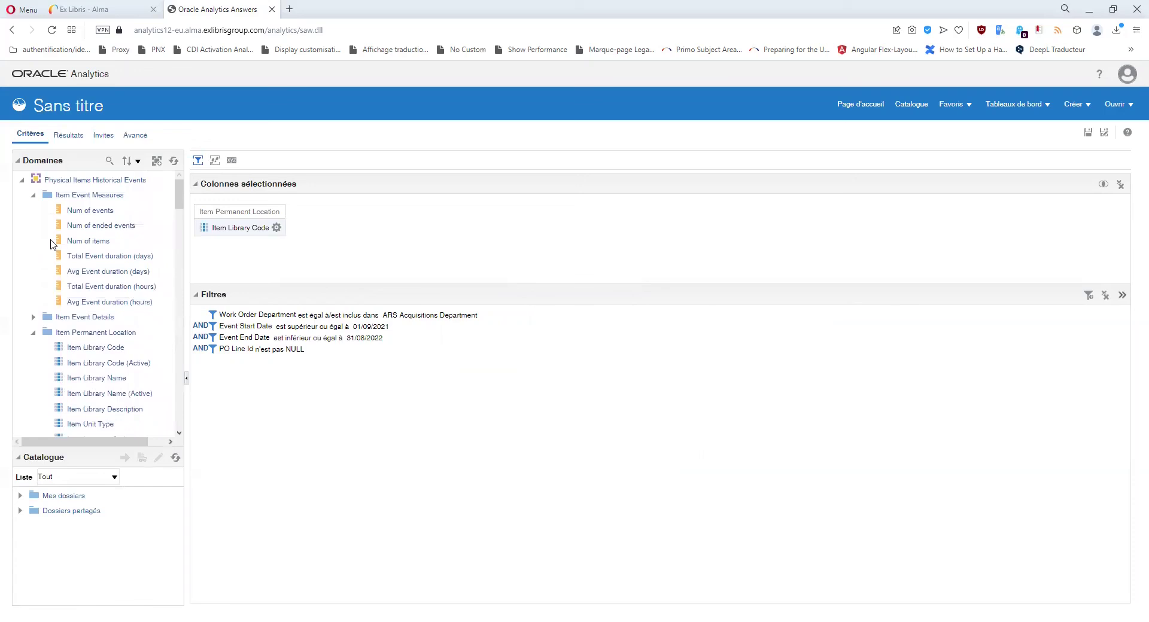
{"action": "double_click", "coordinate": [79, 241]}
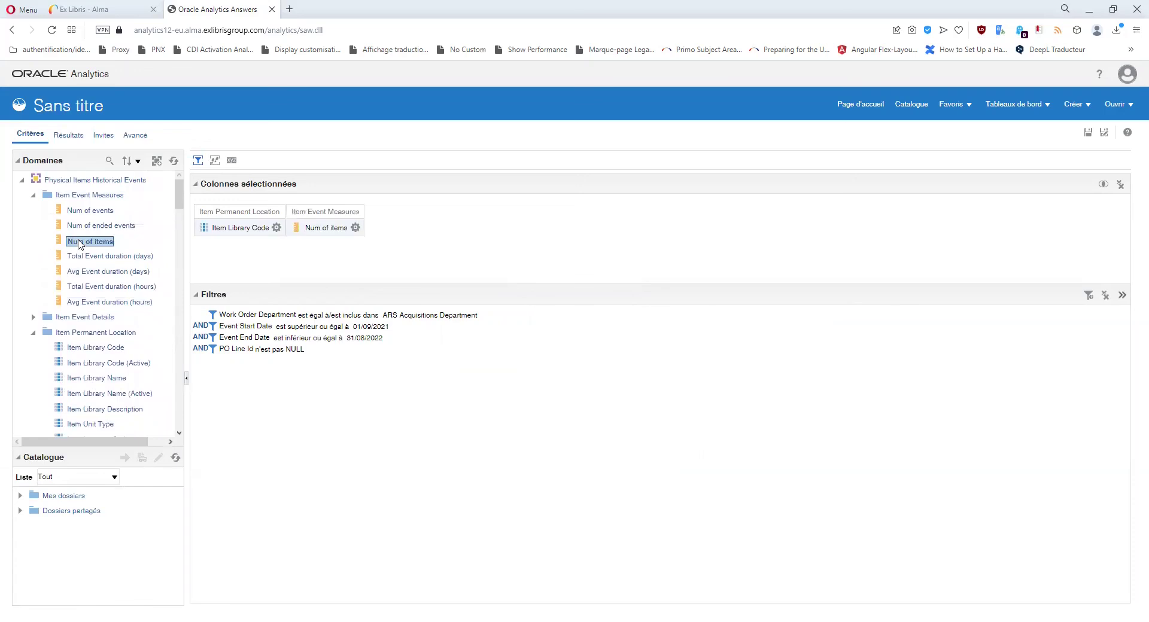
{"action": "double_click", "coordinate": [95, 273]}
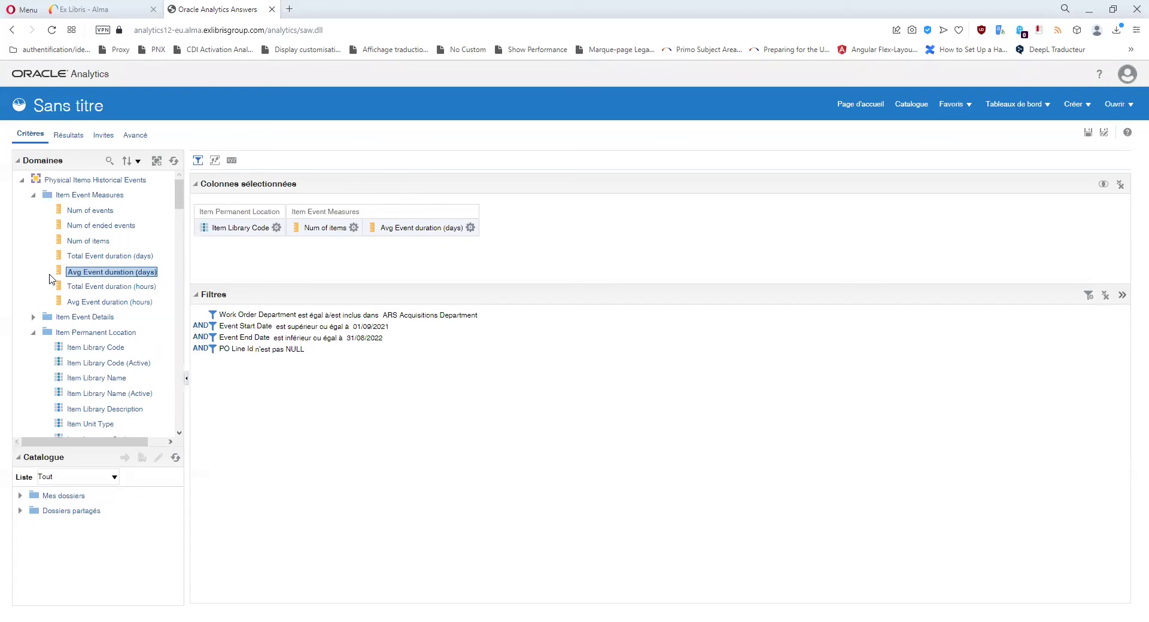
Add the Work Order Type column from Item Work Order Department Status Change.
{"action": "scroll", "coordinate": [110, 322], "scroll_direction": "down", "scroll_amount": 15}
{"action": "scroll", "coordinate": [110, 321], "scroll_direction": "down", "scroll_amount": 10}
{"action": "scroll", "coordinate": [110, 321], "scroll_direction": "down", "scroll_amount": 7}
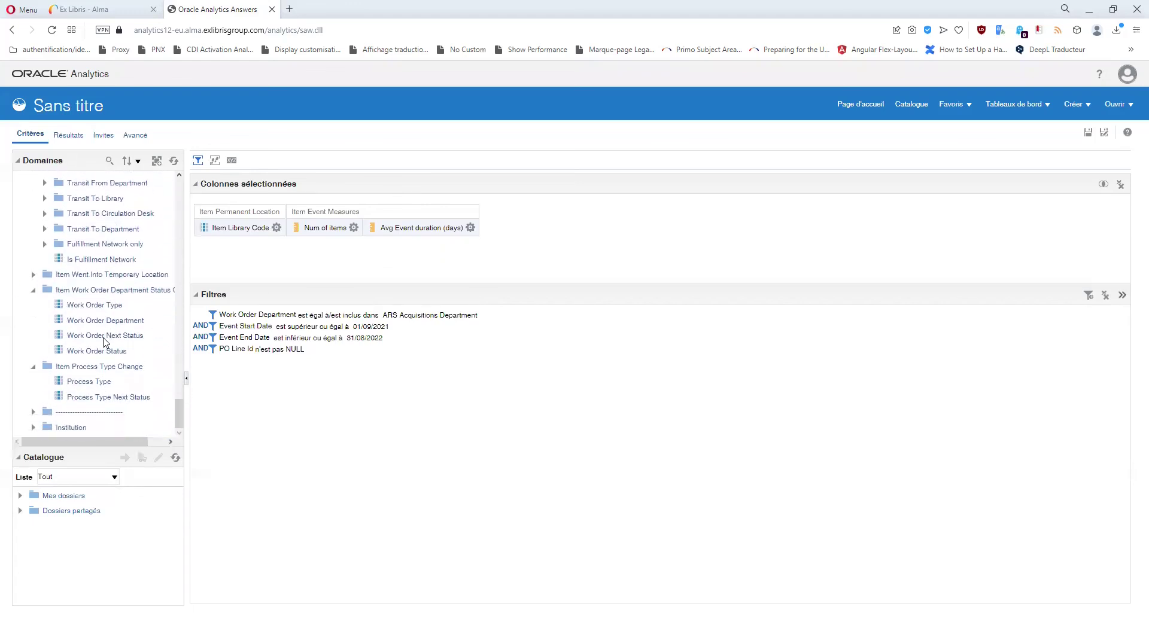
{"action": "double_click", "coordinate": [104, 307]}
{"action": "left_click", "coordinate": [624, 227]}
{"action": "left_click", "coordinate": [633, 295]}
{"action": "left_click", "coordinate": [684, 311]}
{"action": "scroll", "coordinate": [748, 424], "scroll_direction": "down", "scroll_amount": 8}
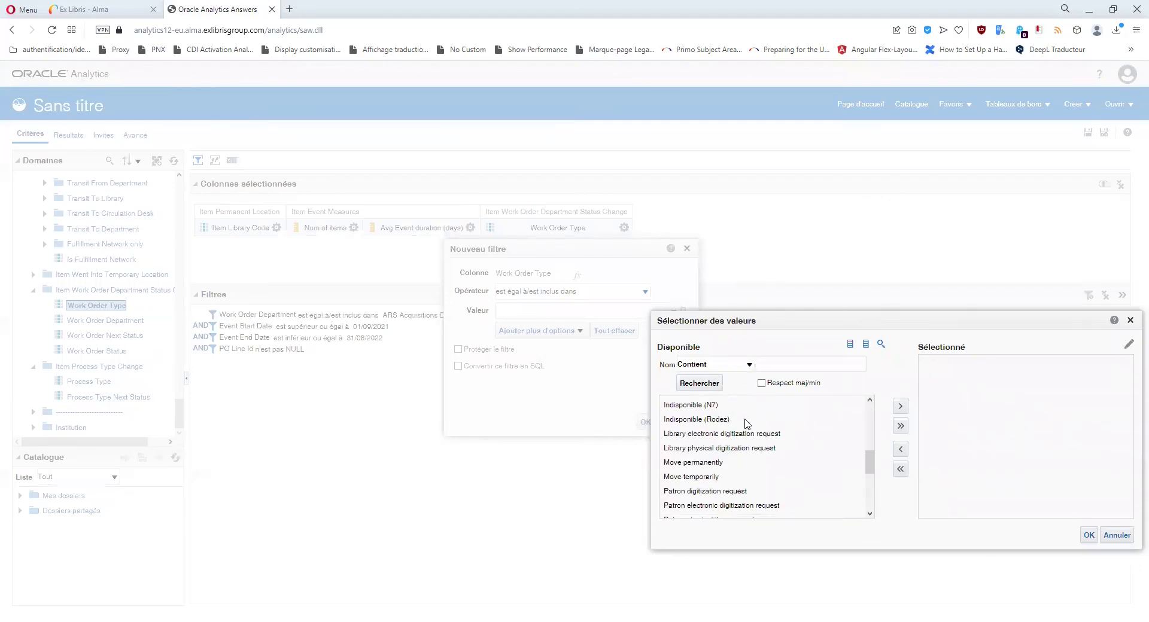
{"action": "scroll", "coordinate": [748, 425], "scroll_direction": "up", "scroll_amount": 5}
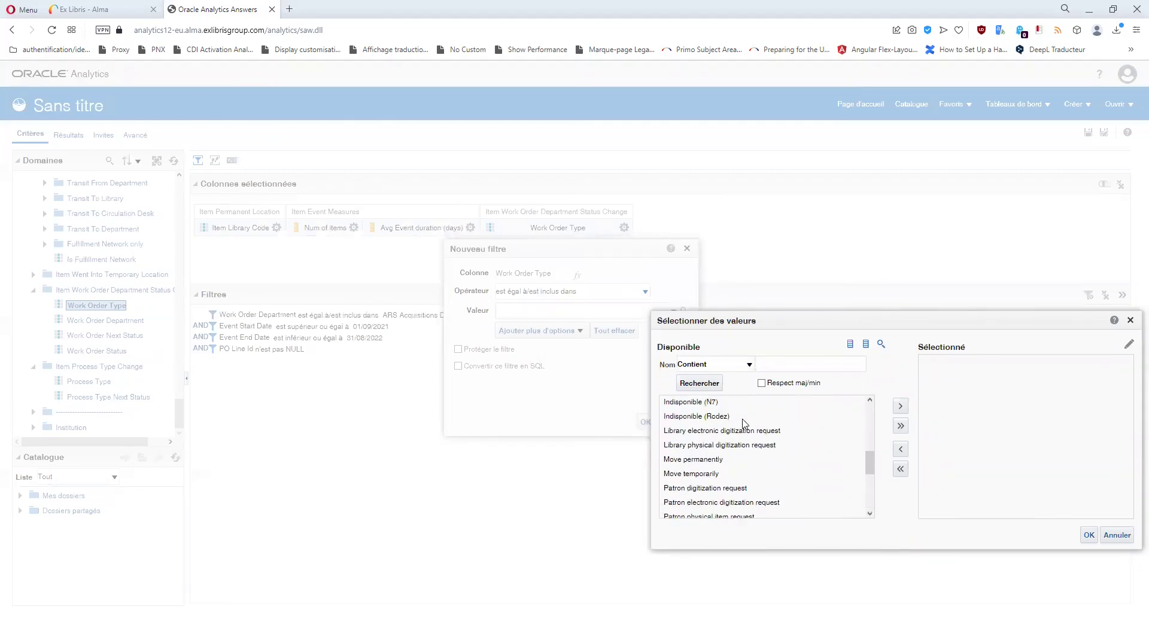
{"action": "scroll", "coordinate": [744, 424], "scroll_direction": "up", "scroll_amount": 5}
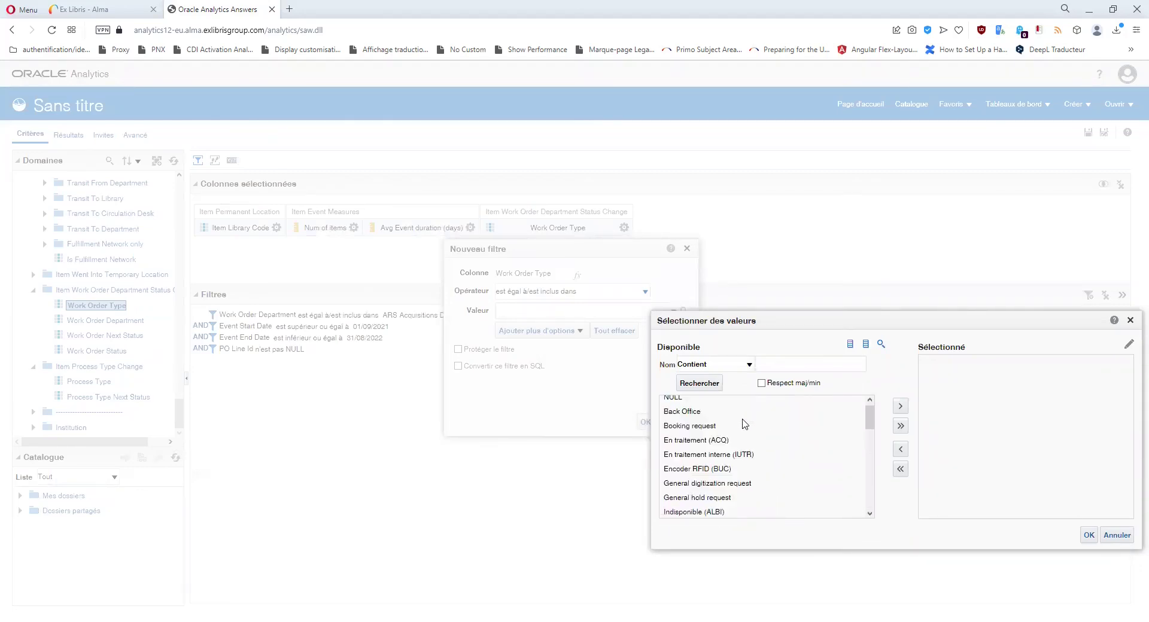
{"action": "left_click", "coordinate": [690, 447]}
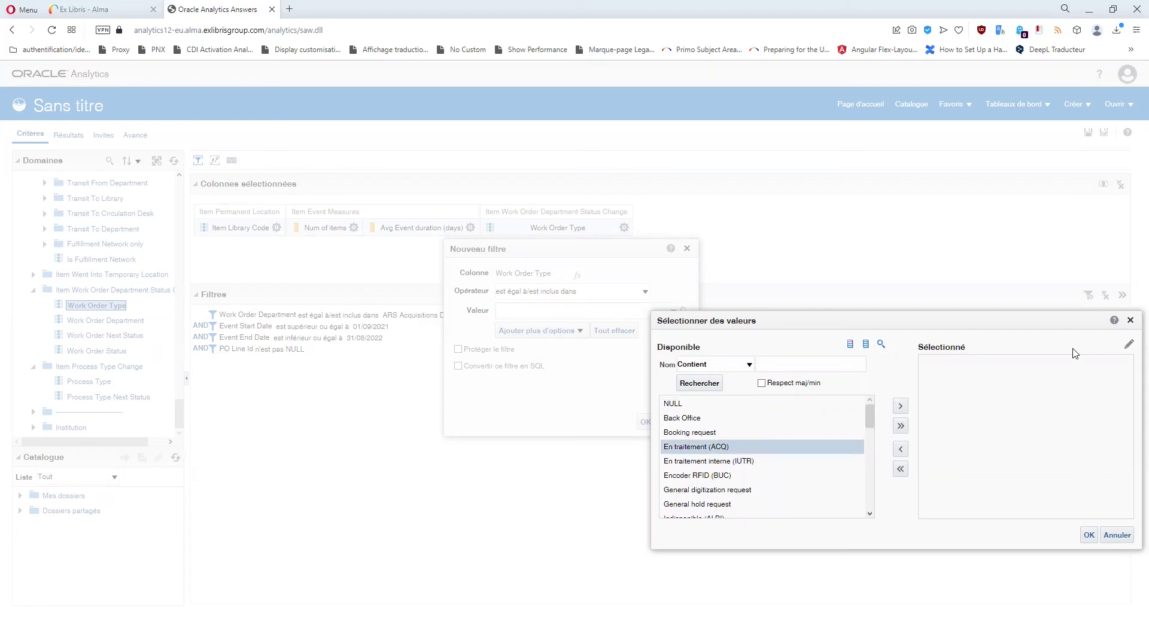
{"action": "left_click", "coordinate": [1086, 534]}
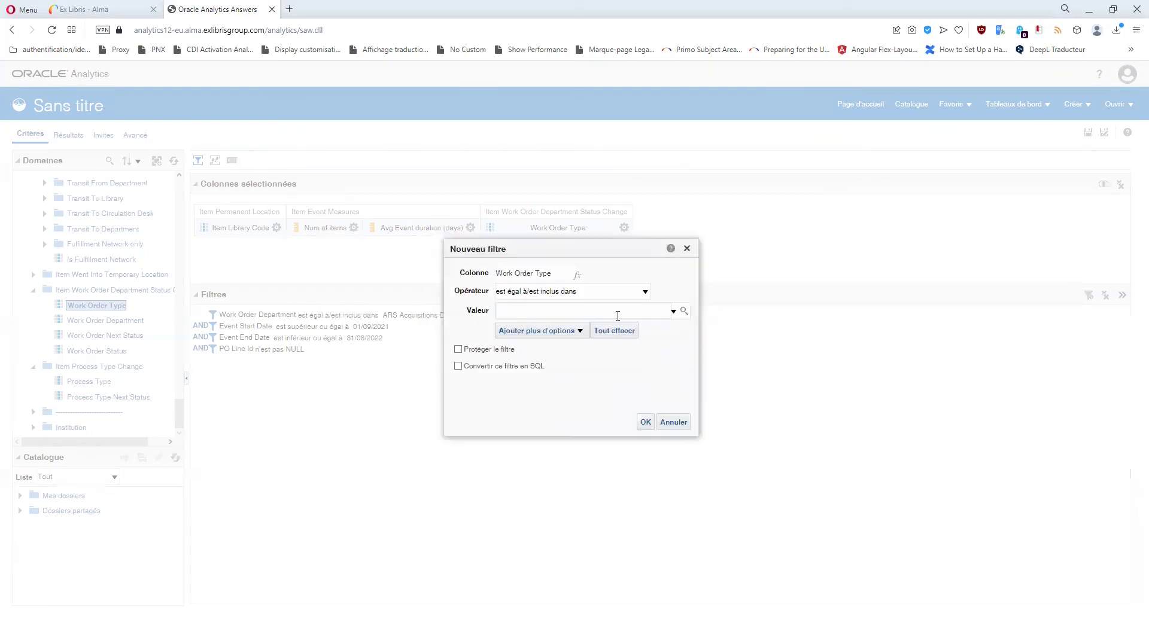
{"action": "left_click", "coordinate": [687, 248]}
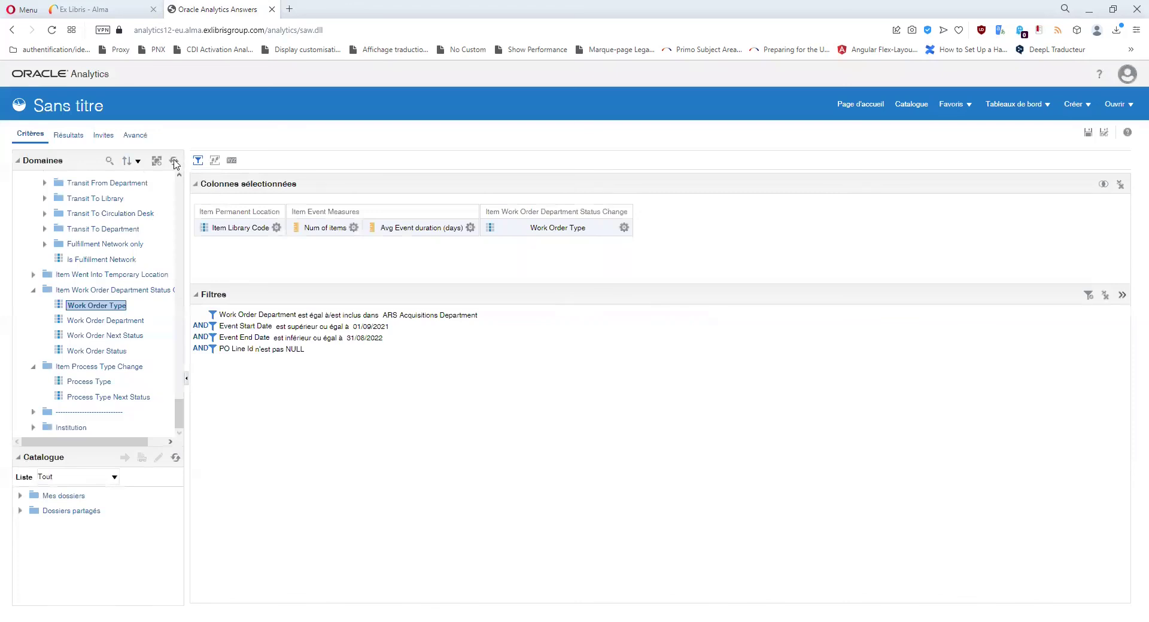
Display the analysis results and move the Work Order Type column ahead of Item Library Code.
{"action": "left_click", "coordinate": [59, 137]}
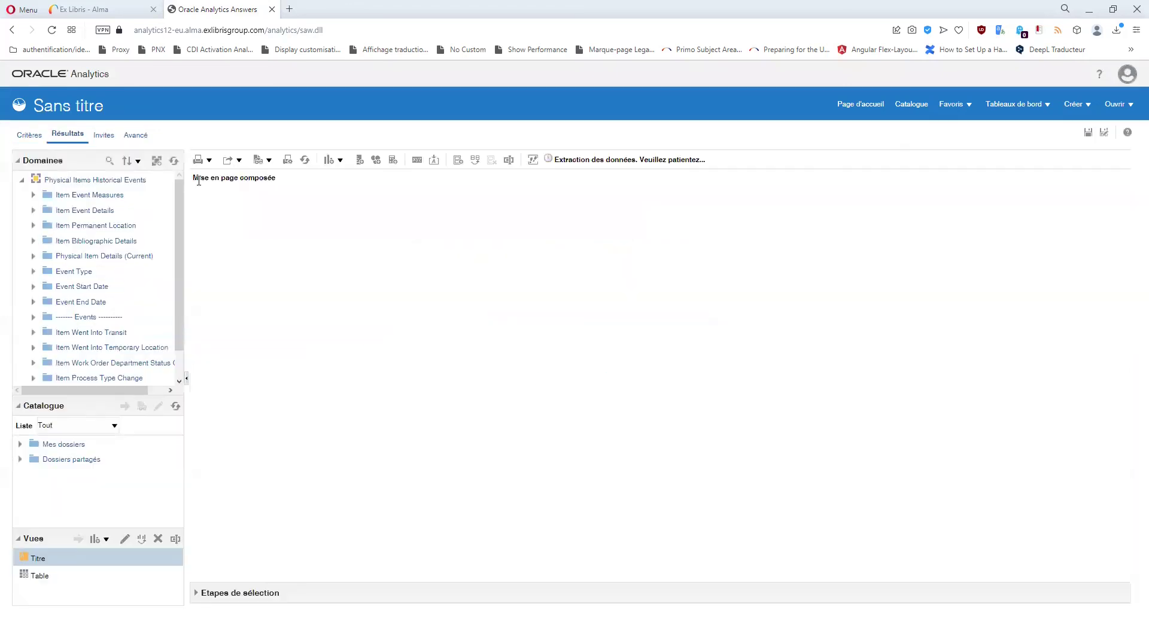
{"action": "mouse_move", "coordinate": [453, 244]}
{"action": "left_click_drag", "start_coordinate": [453, 244], "coordinate": [201, 252]}
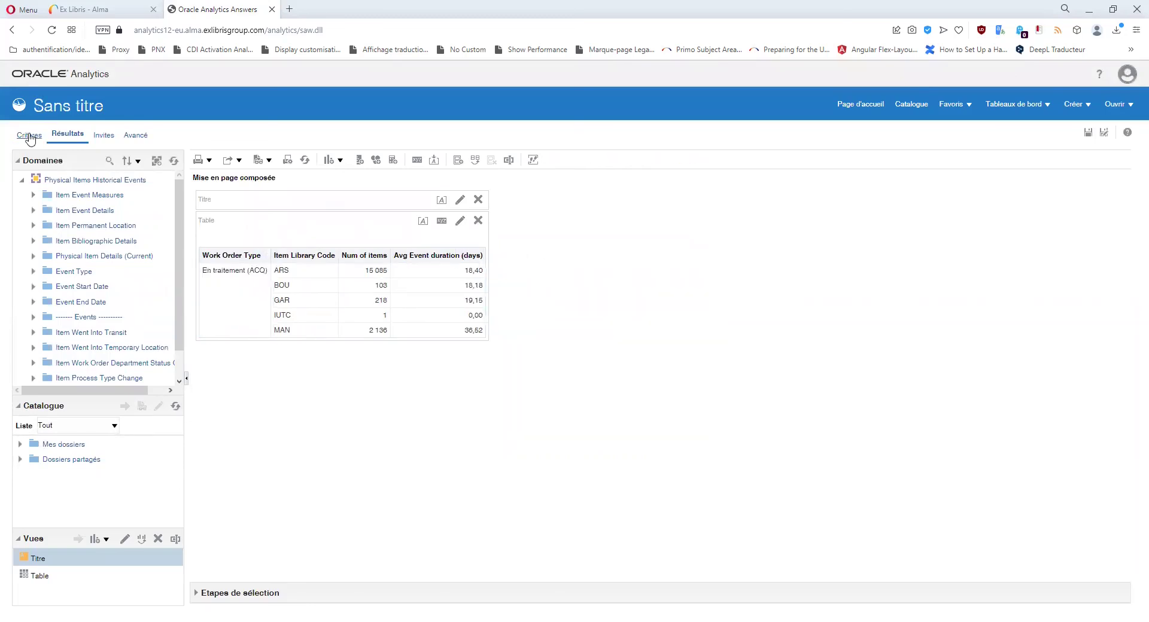
Return to the analysis criteria and delete the Work Order Type column.
{"action": "left_click", "coordinate": [30, 138]}
{"action": "left_click", "coordinate": [624, 227]}
{"action": "left_click", "coordinate": [642, 315]}
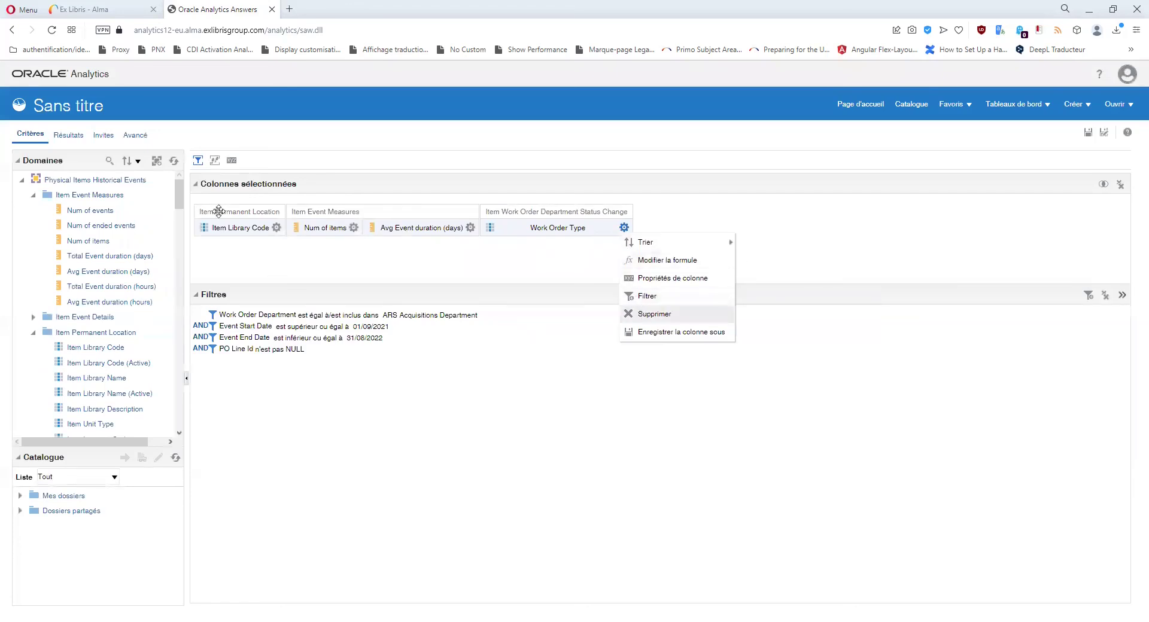
Display the analysis results and sort the table by Num of items in descending order.
{"action": "left_click", "coordinate": [68, 134]}
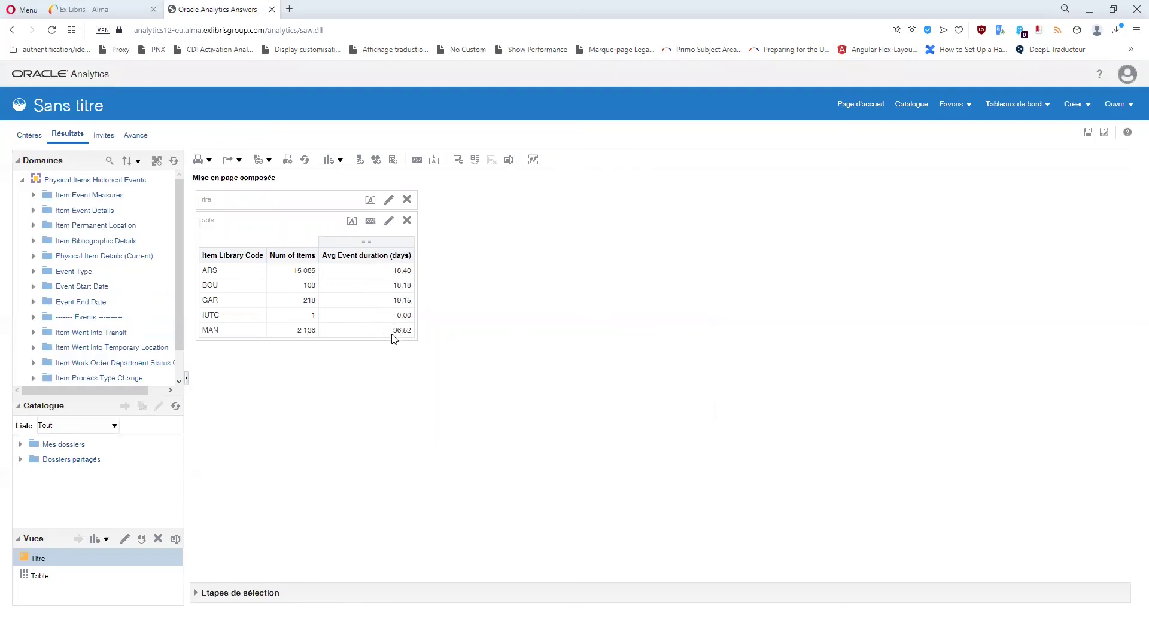
{"action": "left_click", "coordinate": [313, 317]}
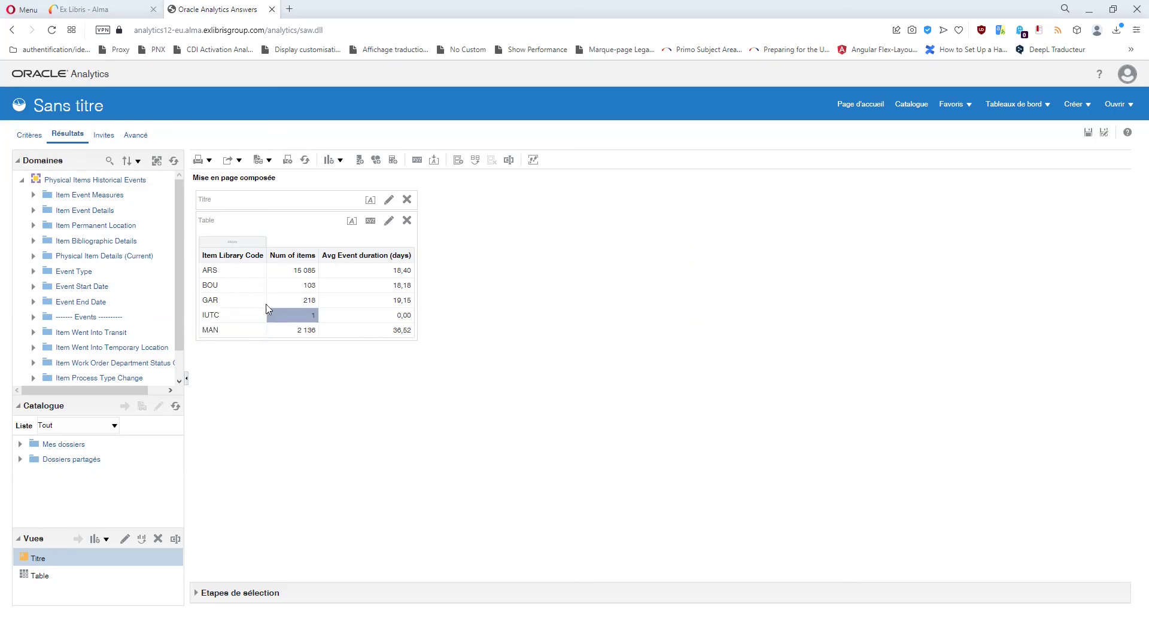
{"action": "left_click", "coordinate": [305, 256]}
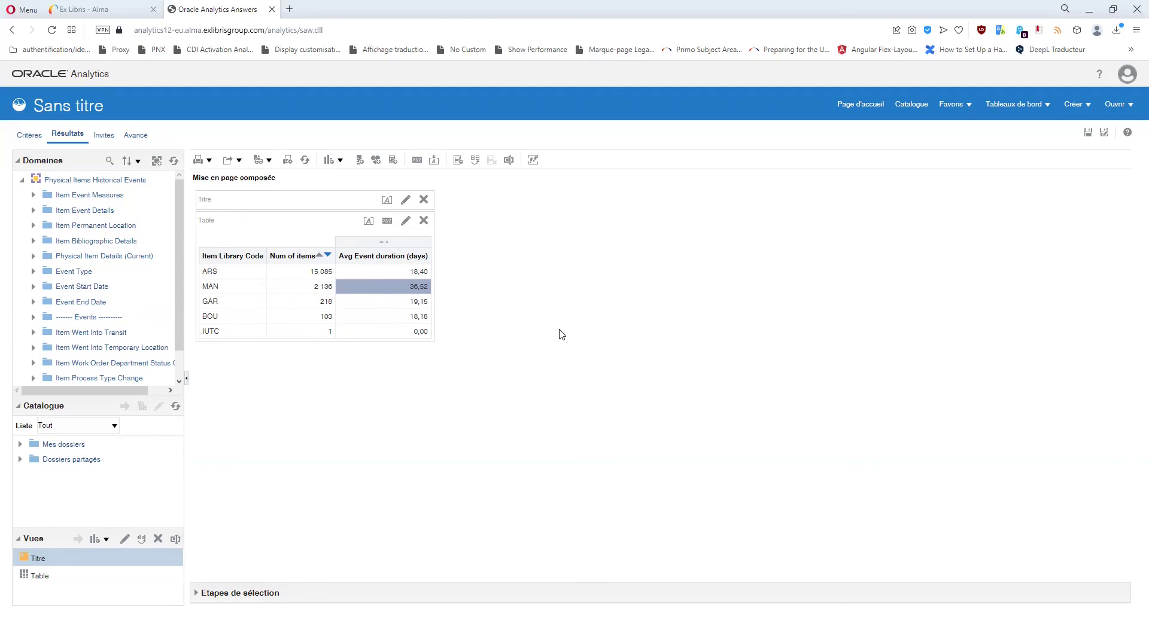
Examine the item counts for the MAN, GAR and BOU libraries and the average event duration for MAN.
{"action": "left_click", "coordinate": [328, 292]}
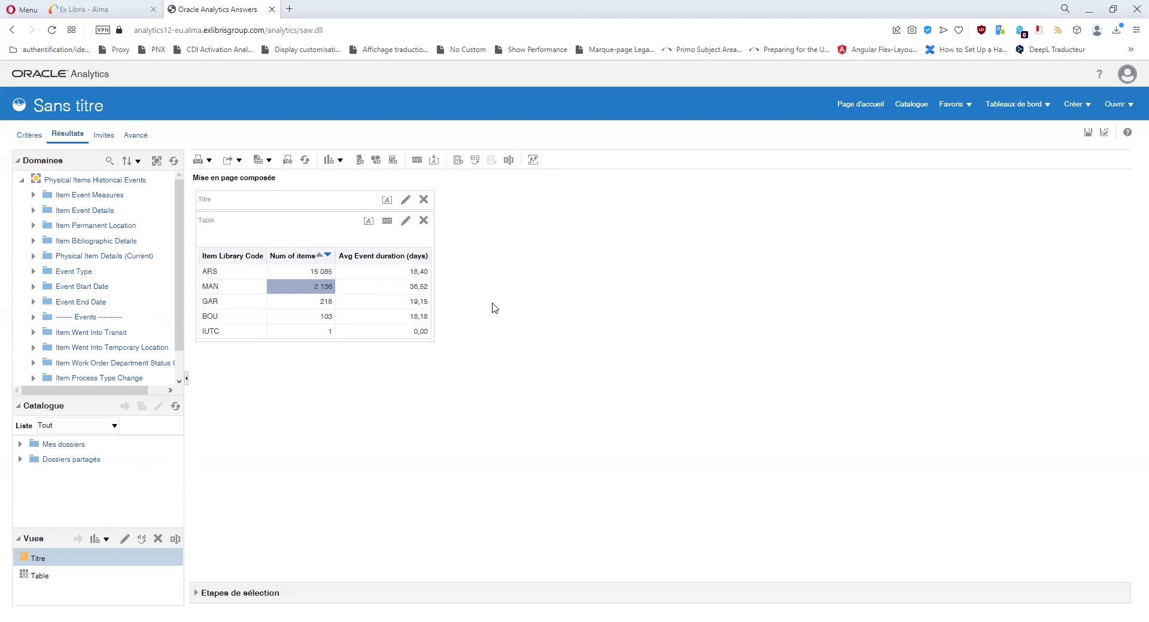
{"action": "left_click", "coordinate": [395, 286]}
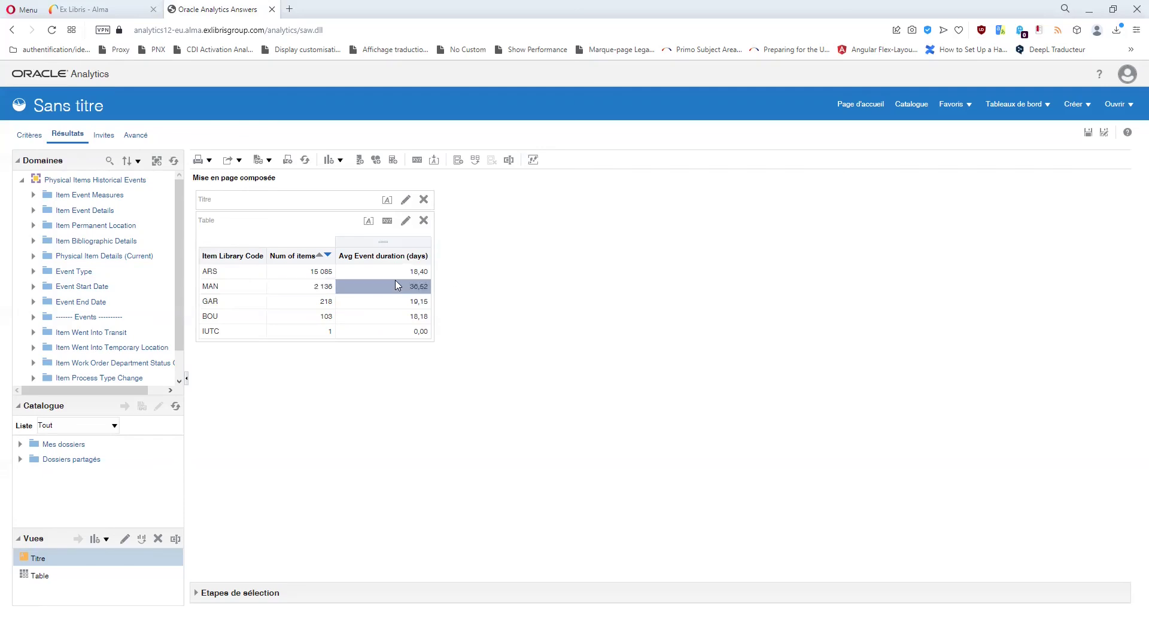
{"action": "left_click", "coordinate": [328, 302]}
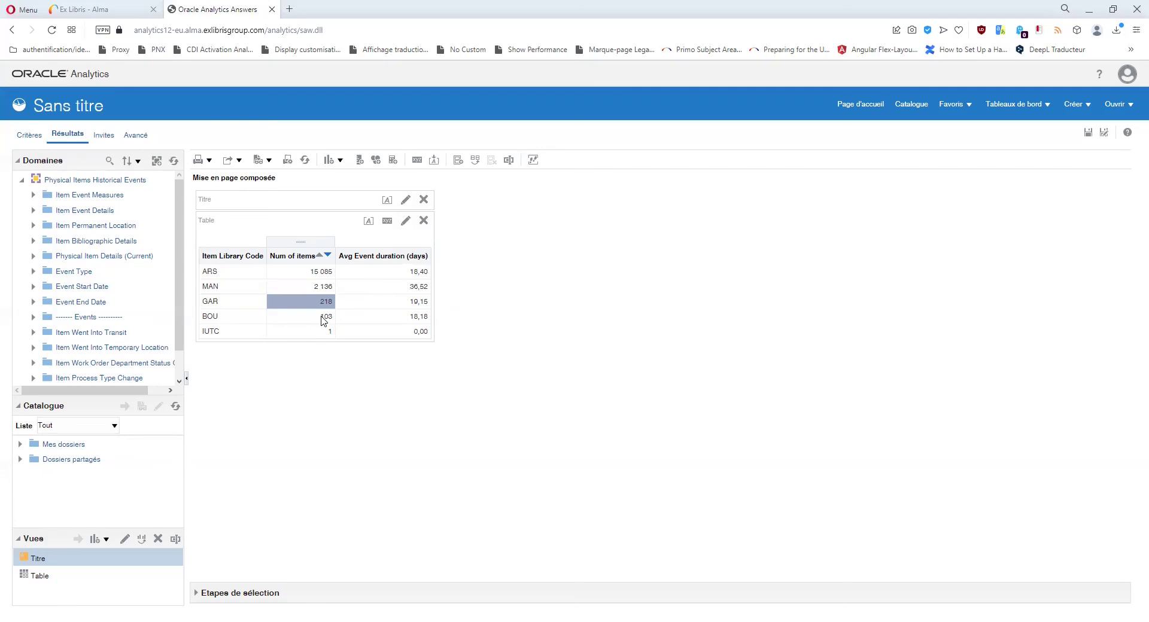
{"action": "left_click", "coordinate": [323, 317]}
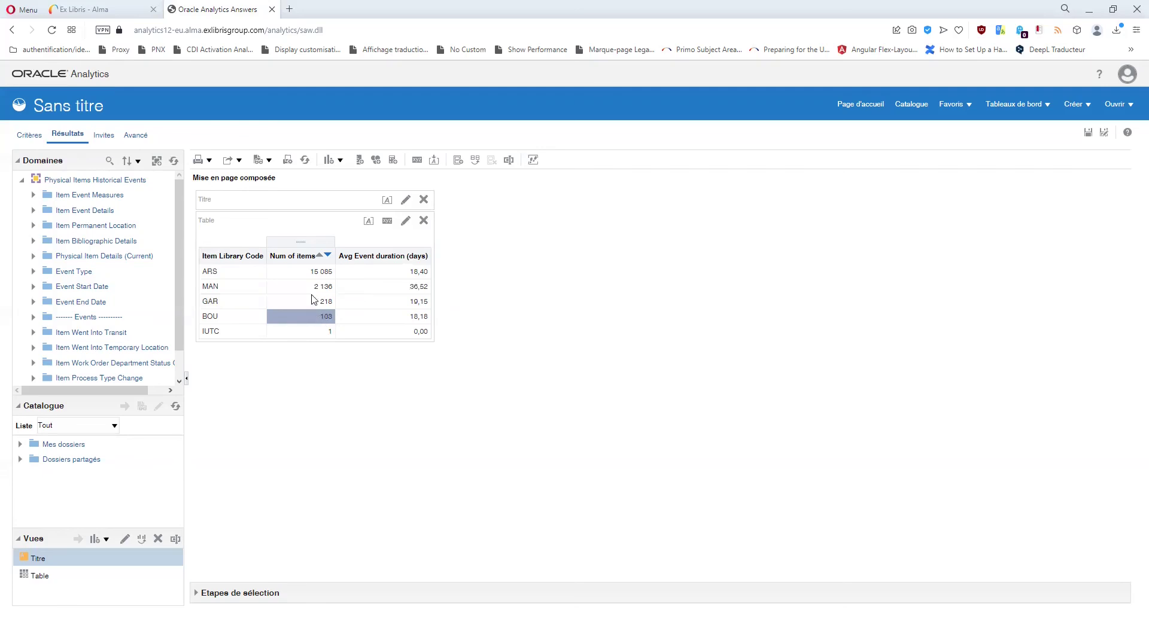
{"action": "left_click", "coordinate": [319, 300]}
{"action": "left_click", "coordinate": [327, 286]}
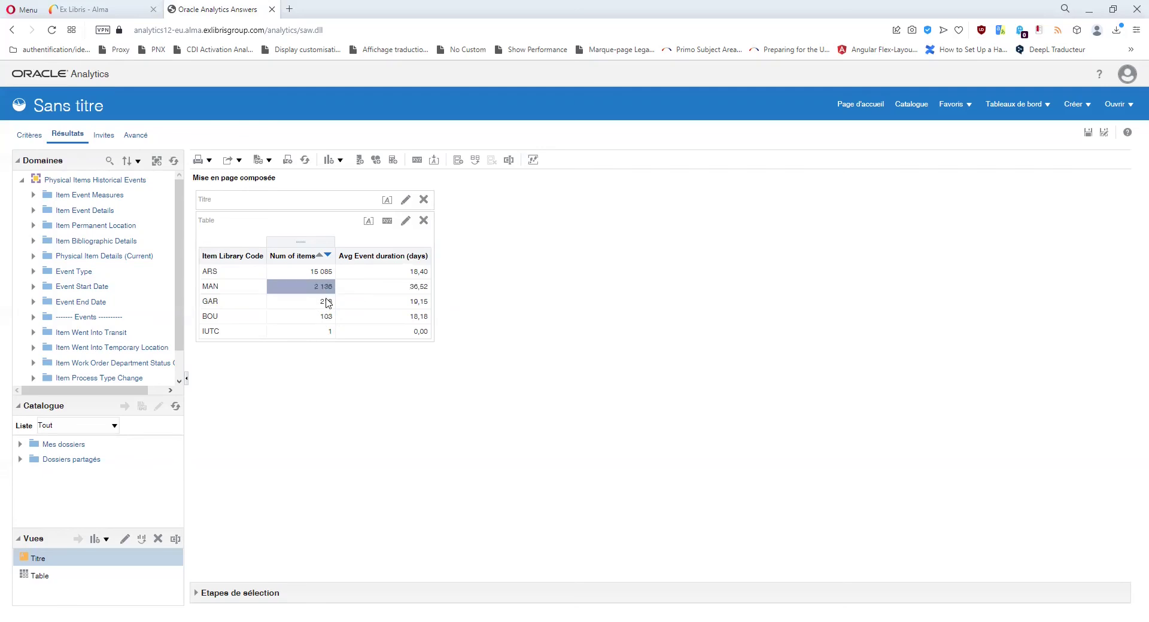